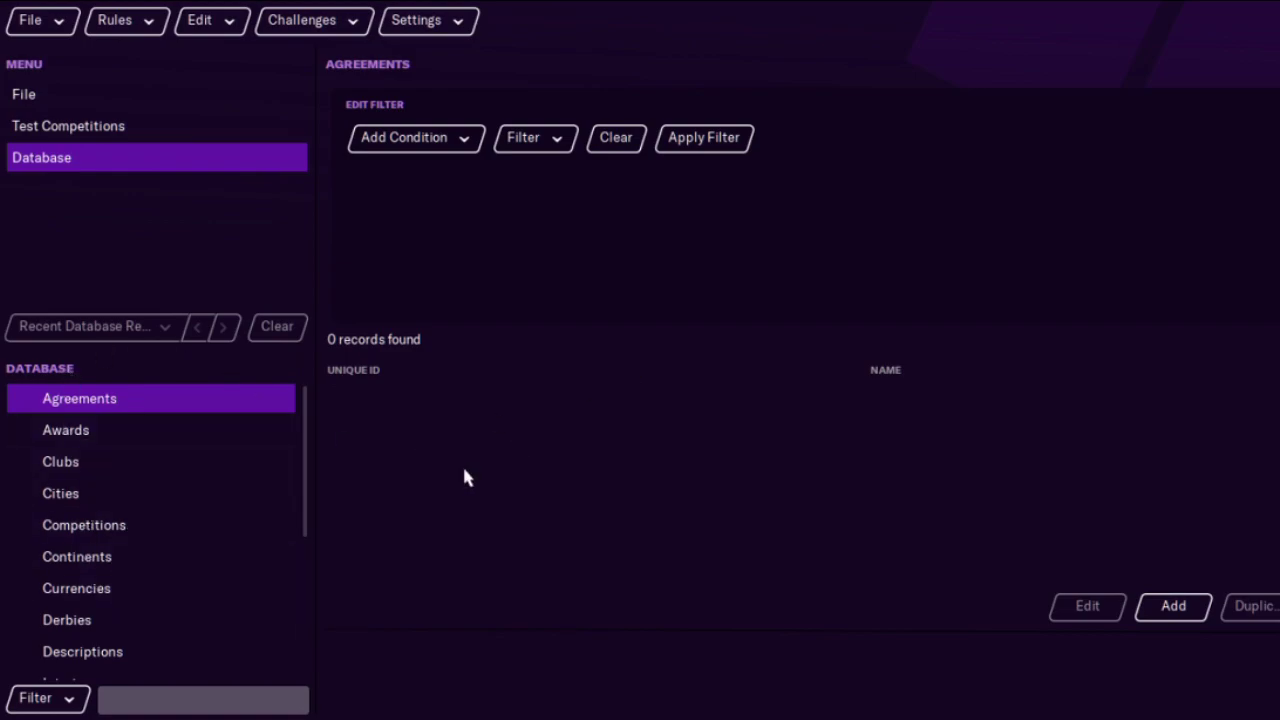
Scroll the database category list to bring the Clubs page into view.
mouse_move(309, 443)
mouse_down()
mouse_move(311, 543)
mouse_move(322, 425)
mouse_up()
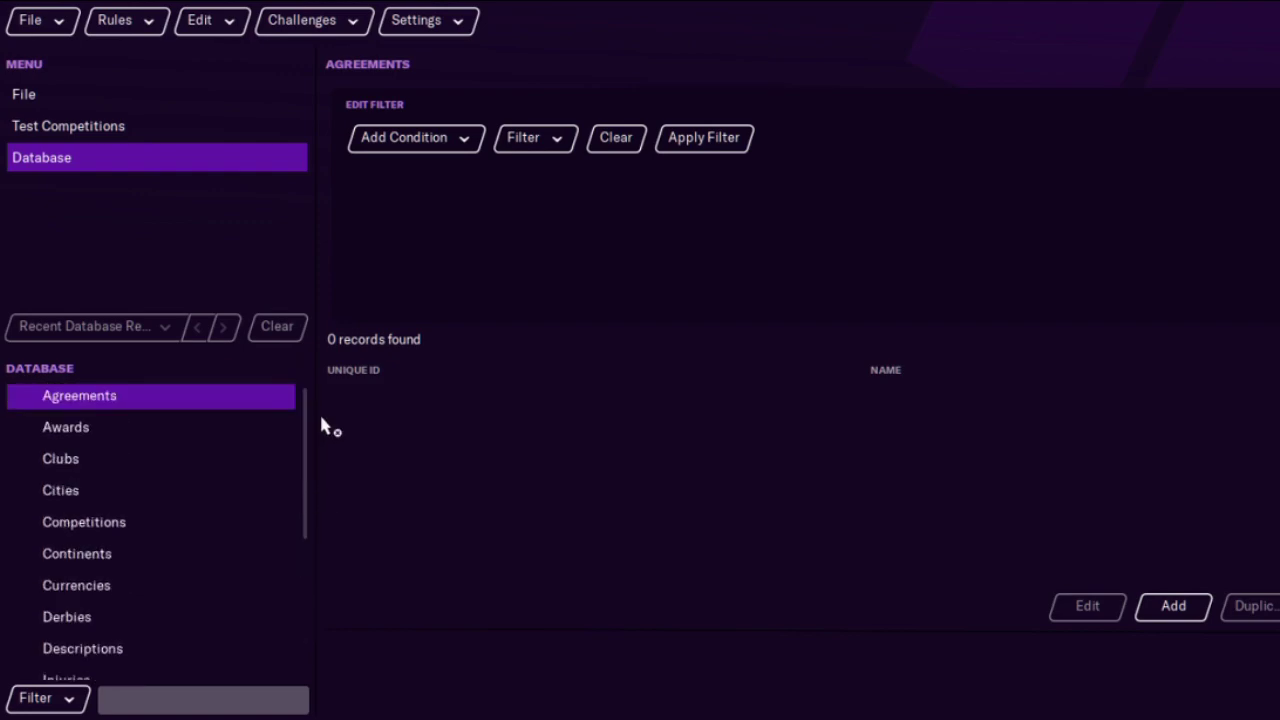
Filter Clubs by name containing 'dundee united' and open the Dundee United record.
click(129, 456)
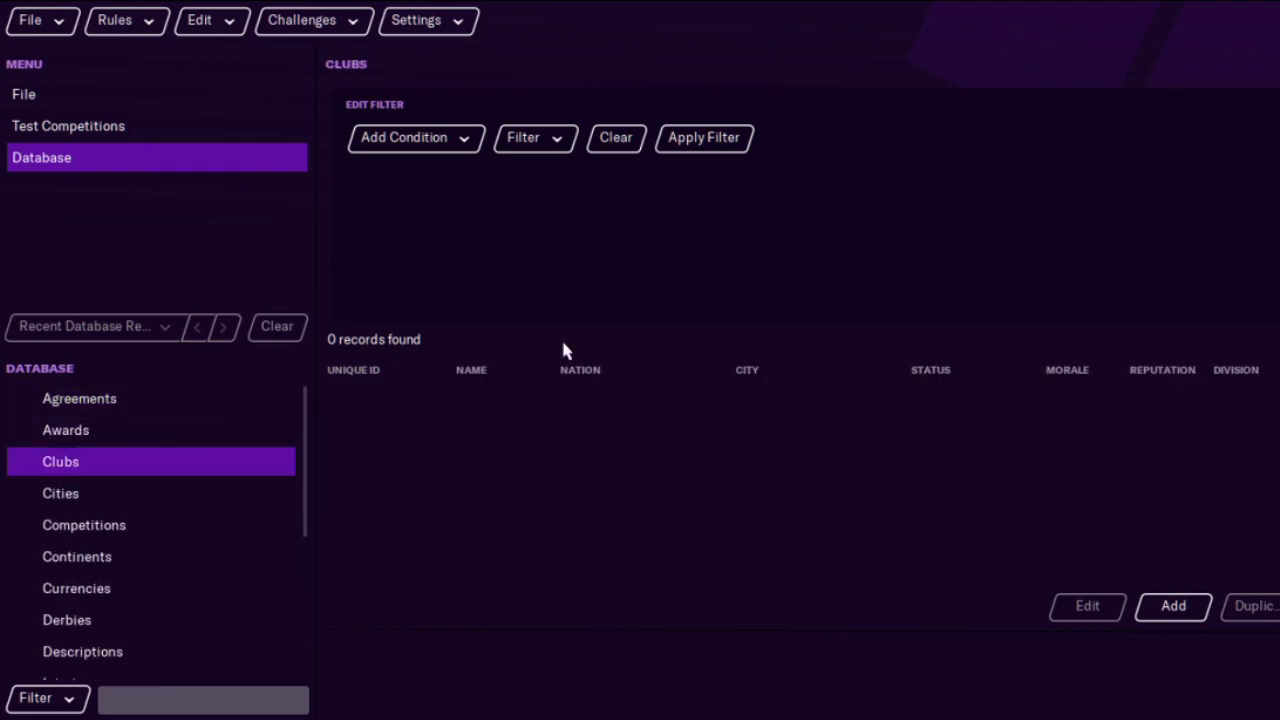
click(438, 148)
click(482, 208)
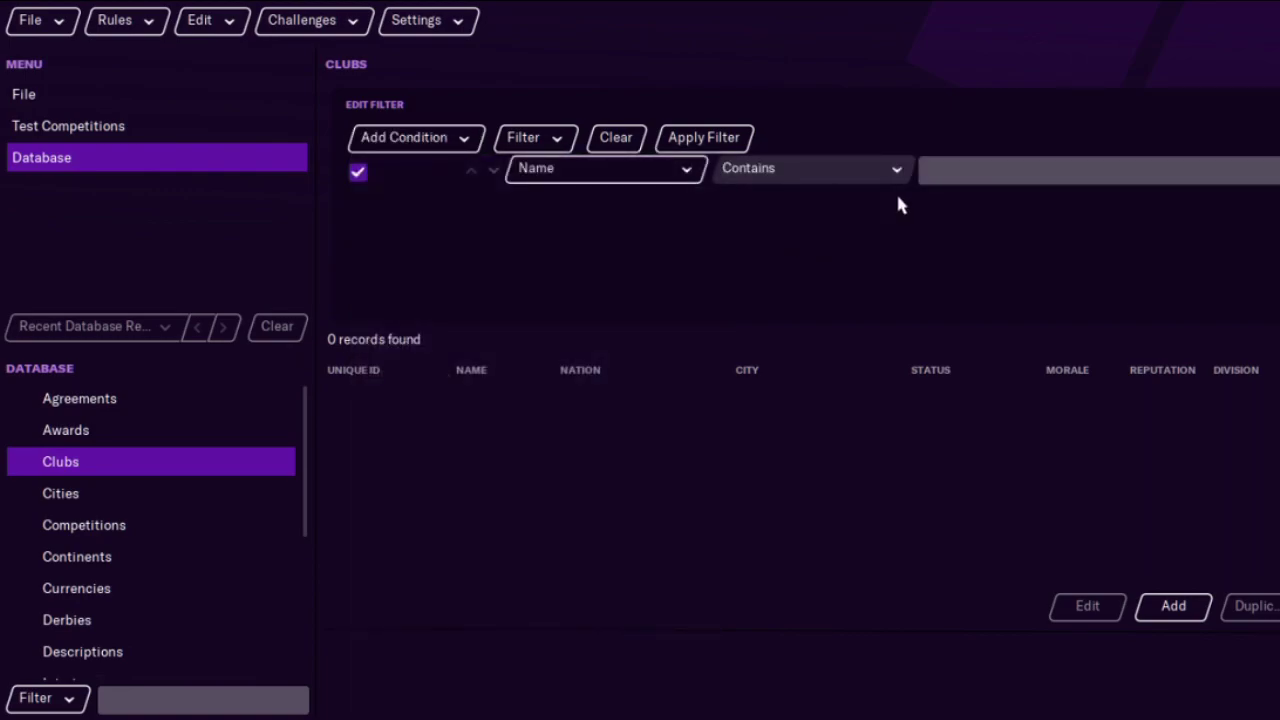
click(982, 178)
text(dunde)
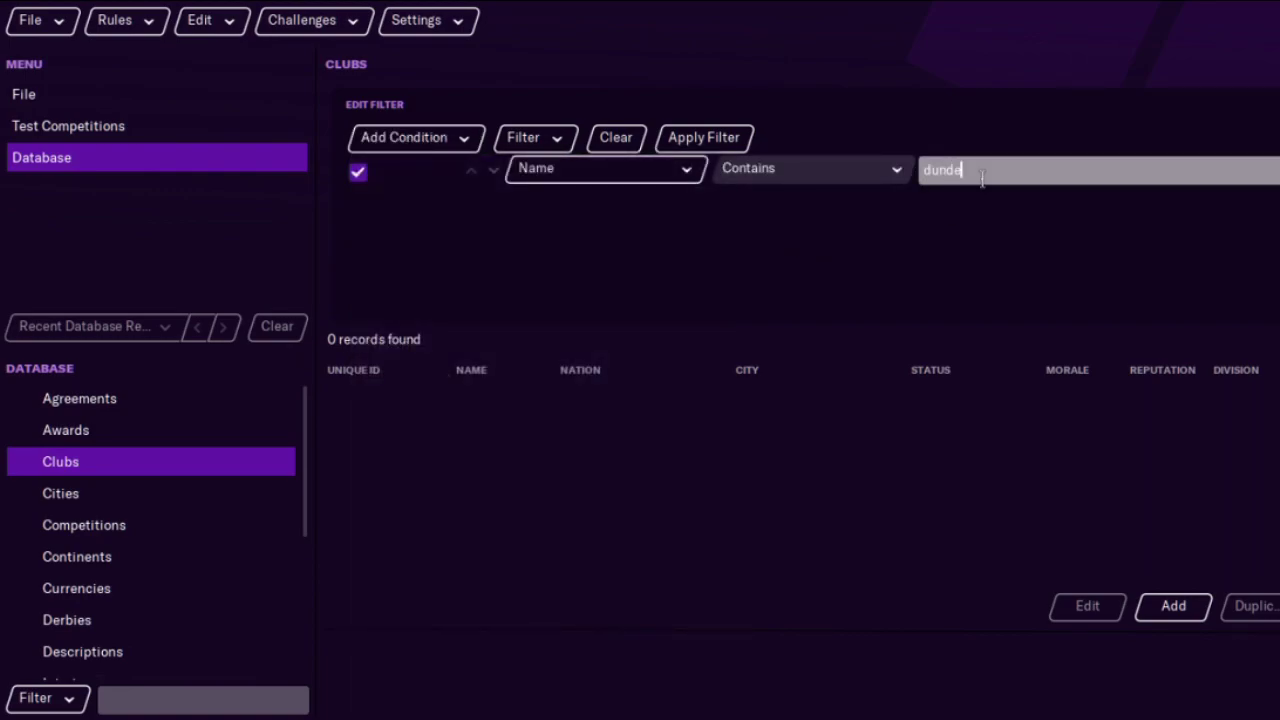
text(e united)
key(Return)
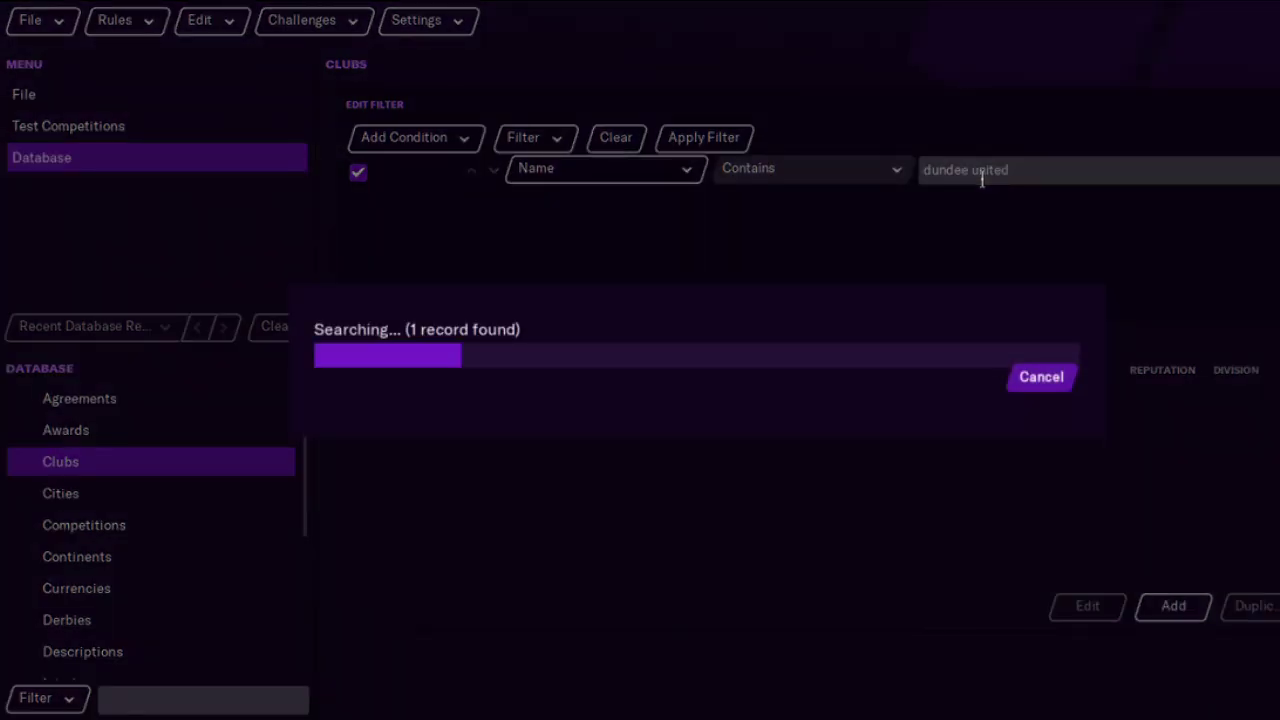
click(442, 398)
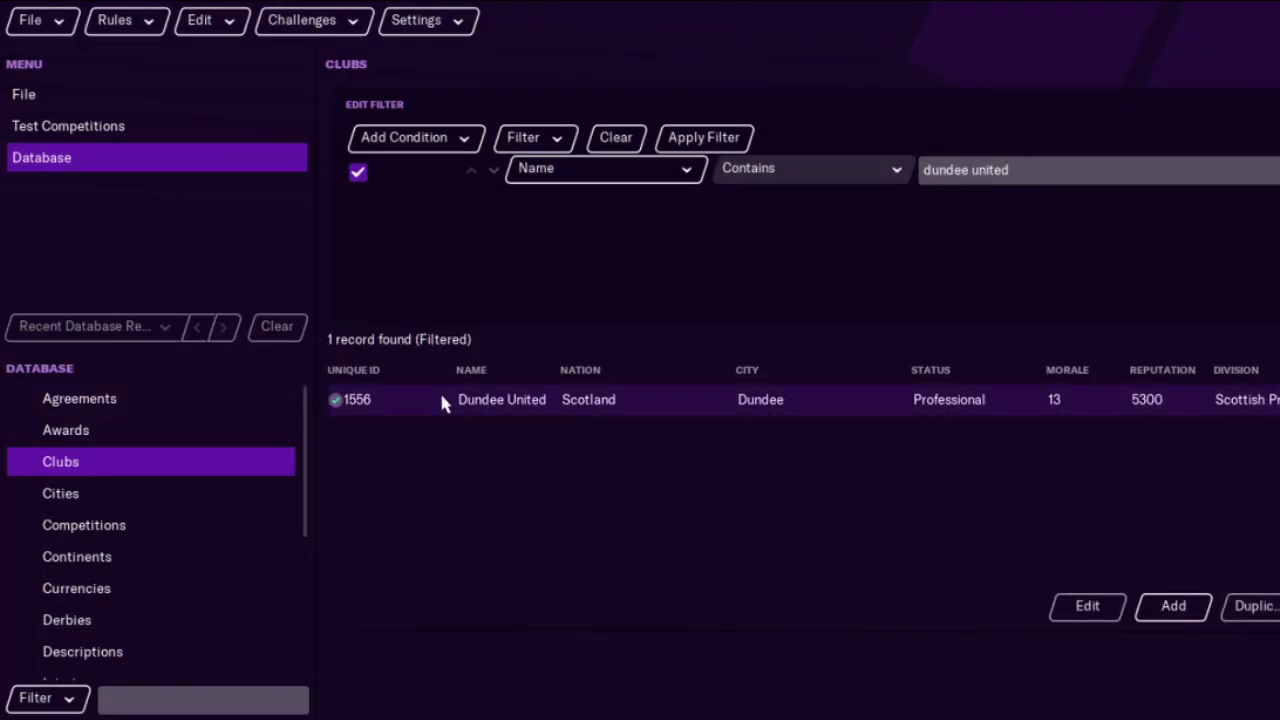
double_click(442, 398)
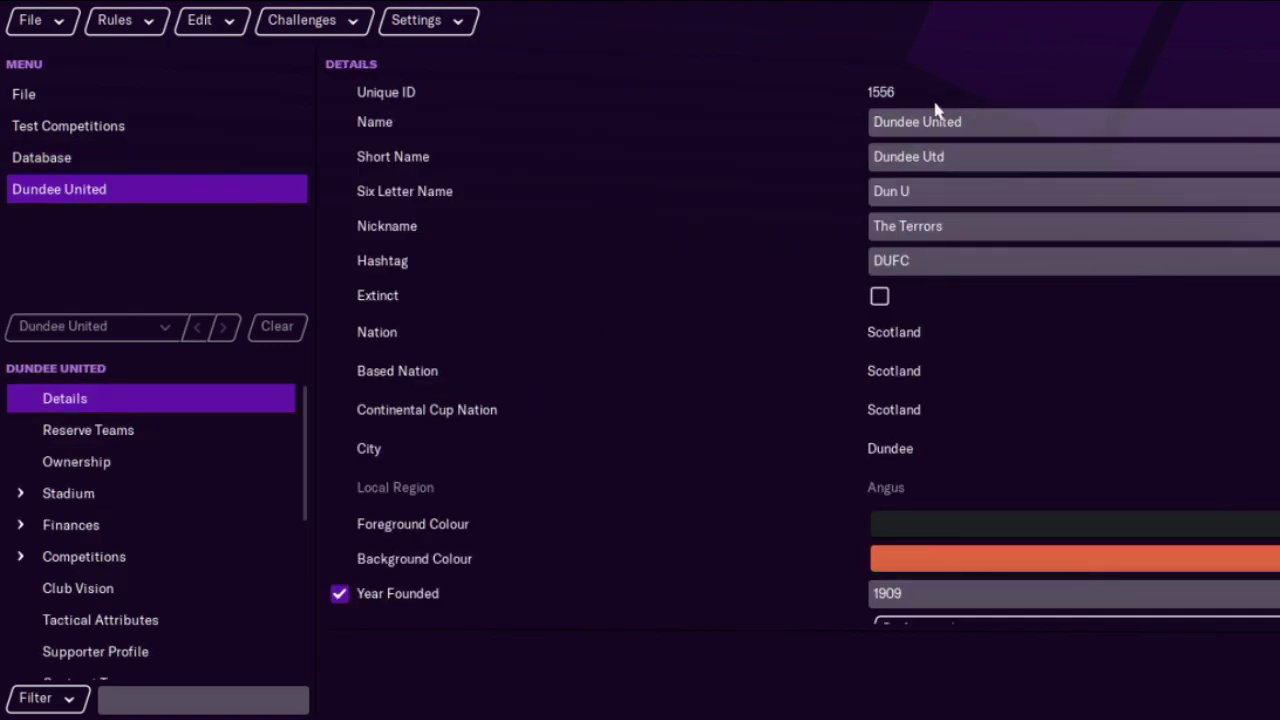
Rename Dundee United to 'Dundee Terrors' with the short name 'Terrors'.
click(998, 116)
key(BackSpace)
key(BackSpace)
key(BackSpace)
key(BackSpace)
key(BackSpace)
key(BackSpace)
key(BackSpace)
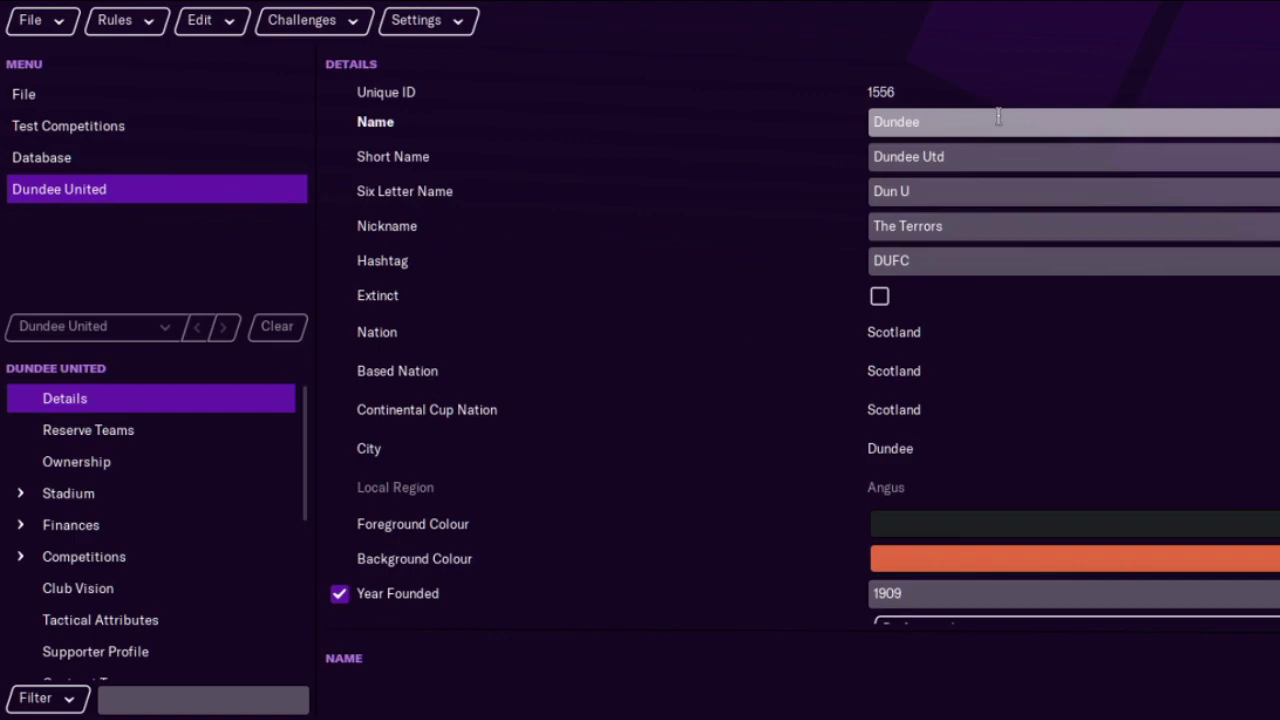
text(Terrors)
click(972, 155)
key(BackSpace)
key(BackSpace)
key(BackSpace)
key(BackSpace)
key(BackSpace)
key(BackSpace)
key(BackSpace)
key(BackSpace)
key(BackSpace)
key(BackSpace)
text(Terrors)
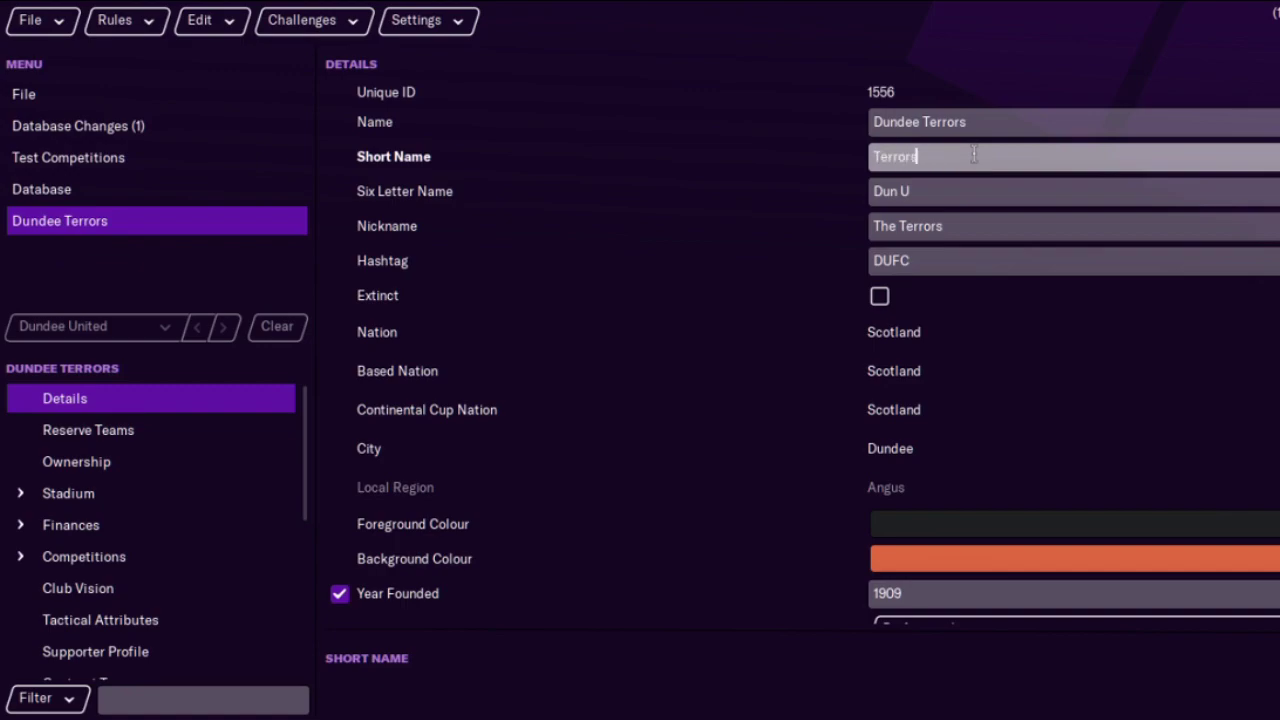
click(980, 226)
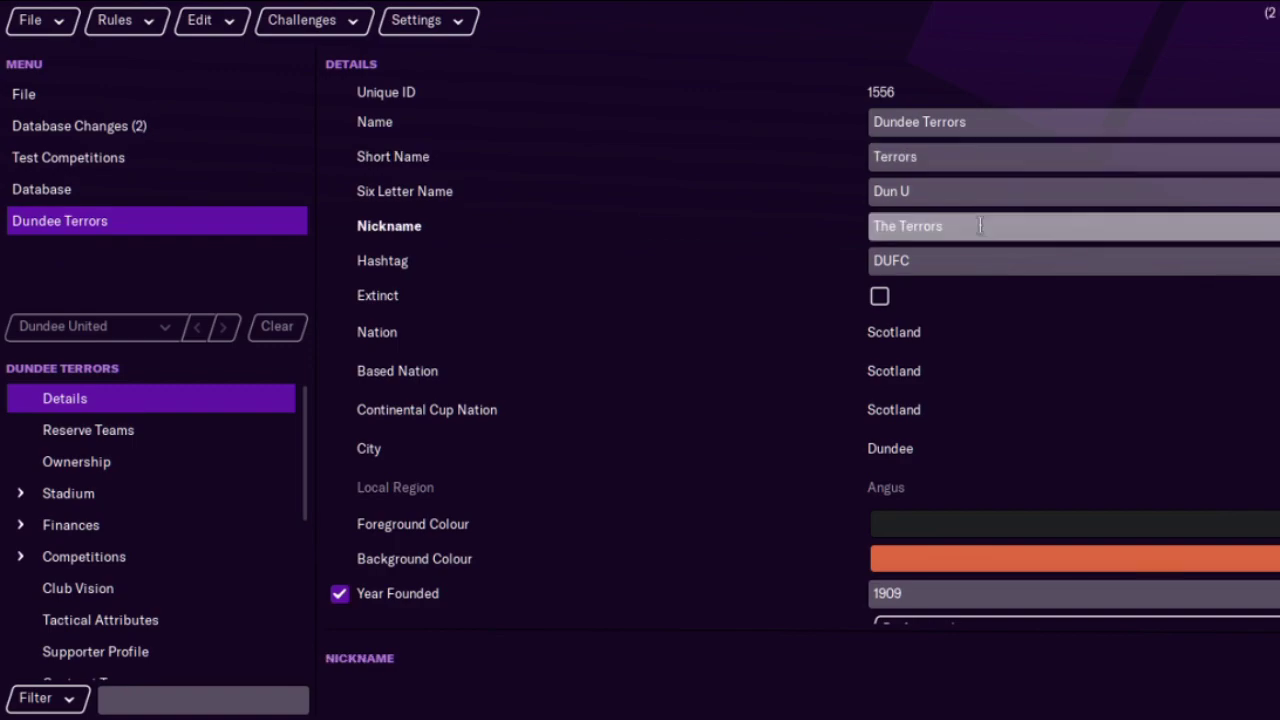
Set the stadium's Minimum Attendance to 8400 and the Training value to 1.
click(197, 506)
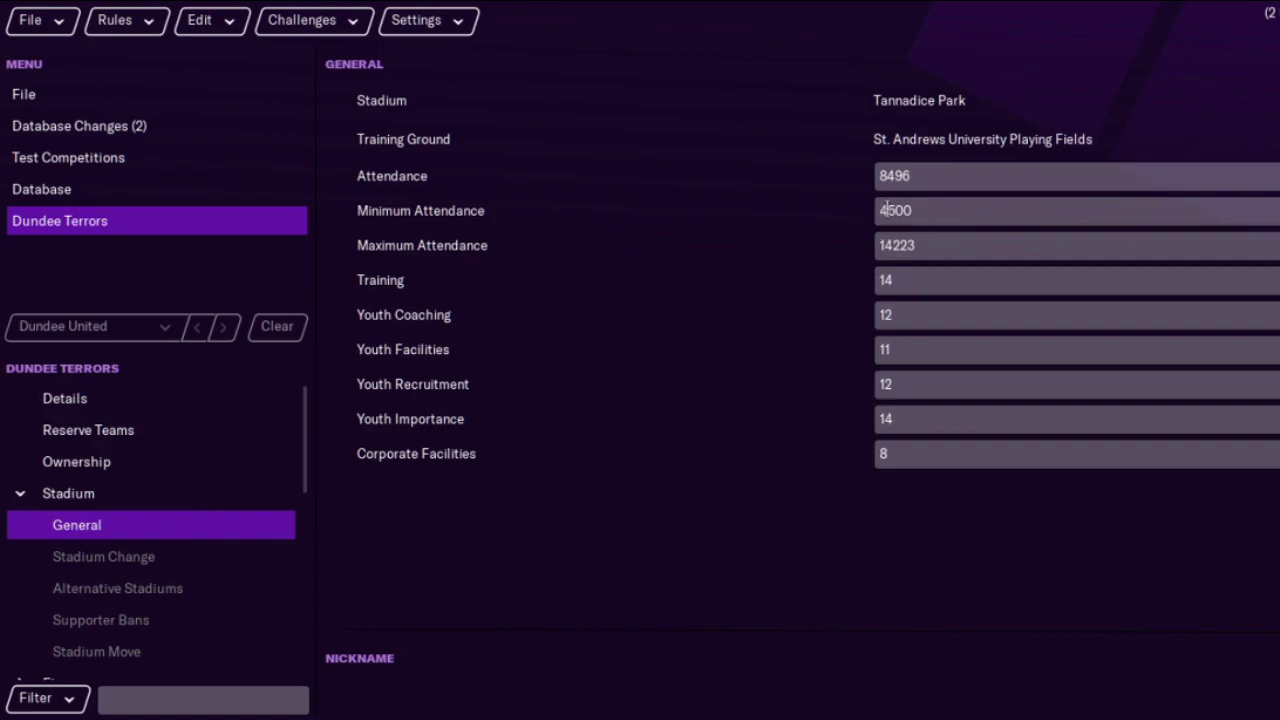
click(889, 210)
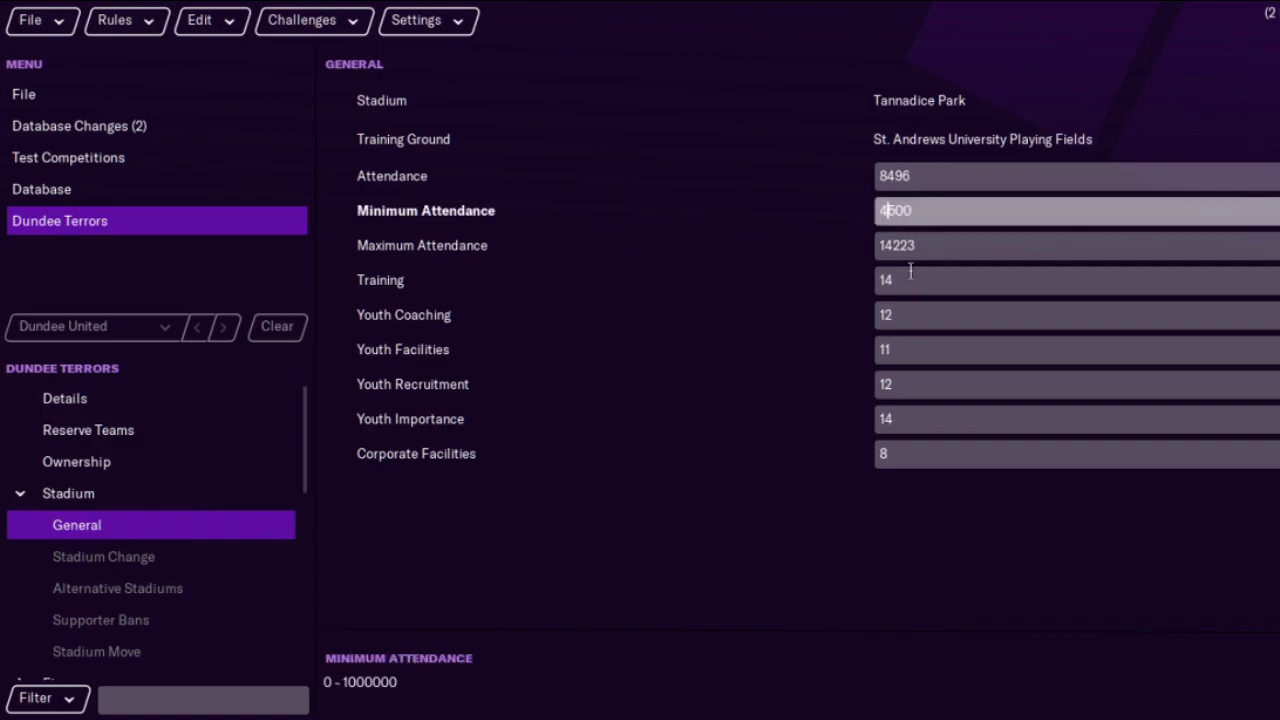
key(BackSpace)
text(8)
key(Delete)
text(0)
click(910, 272)
key(BackSpace)
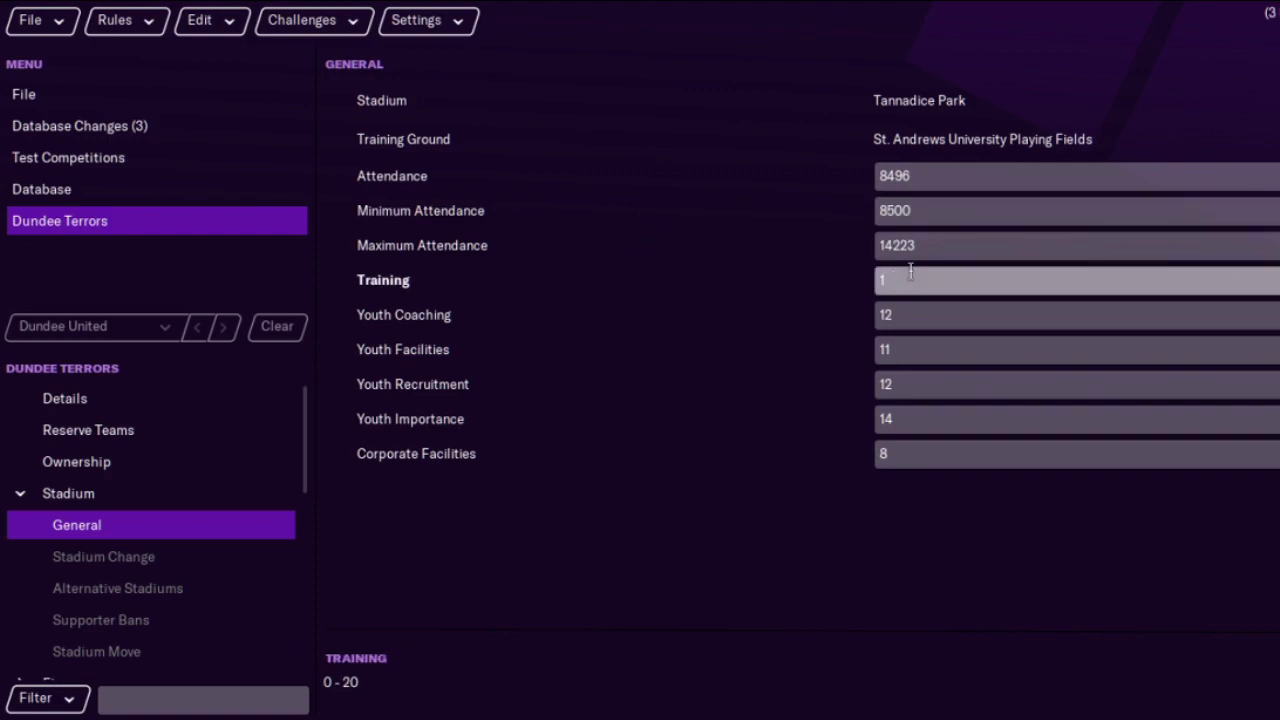
click(896, 210)
key(BackSpace)
text(4)
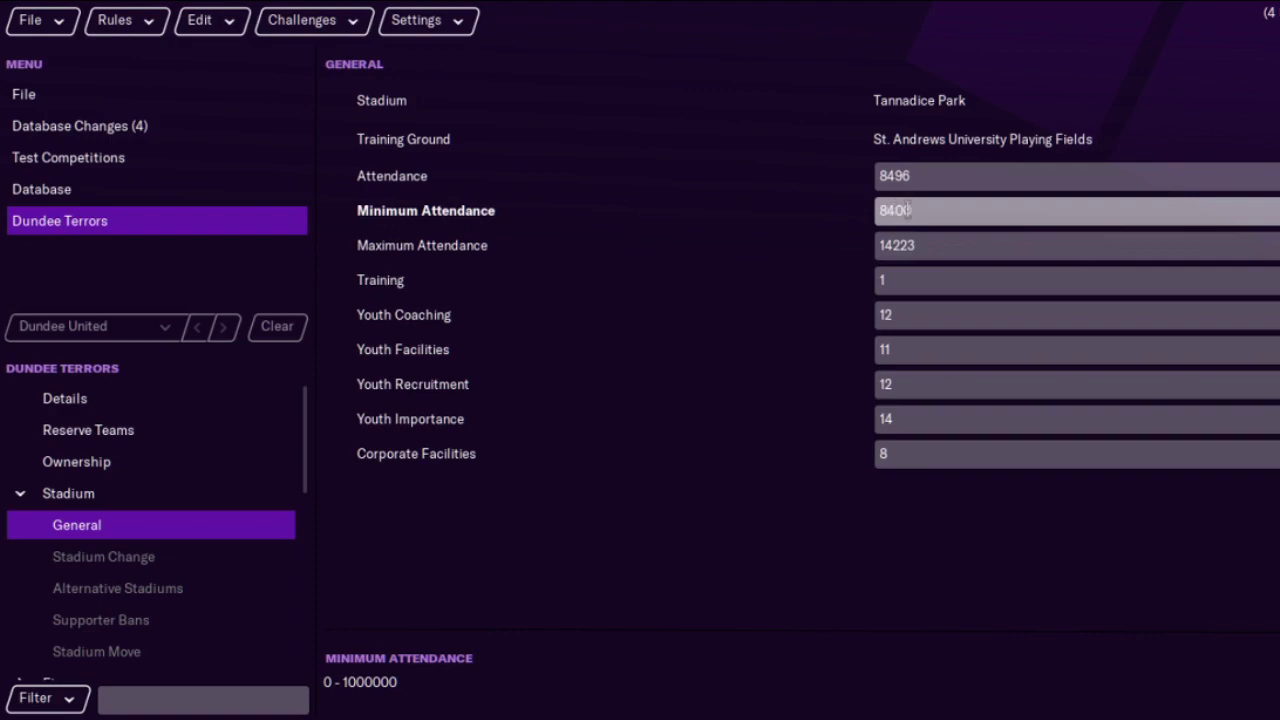
click(939, 236)
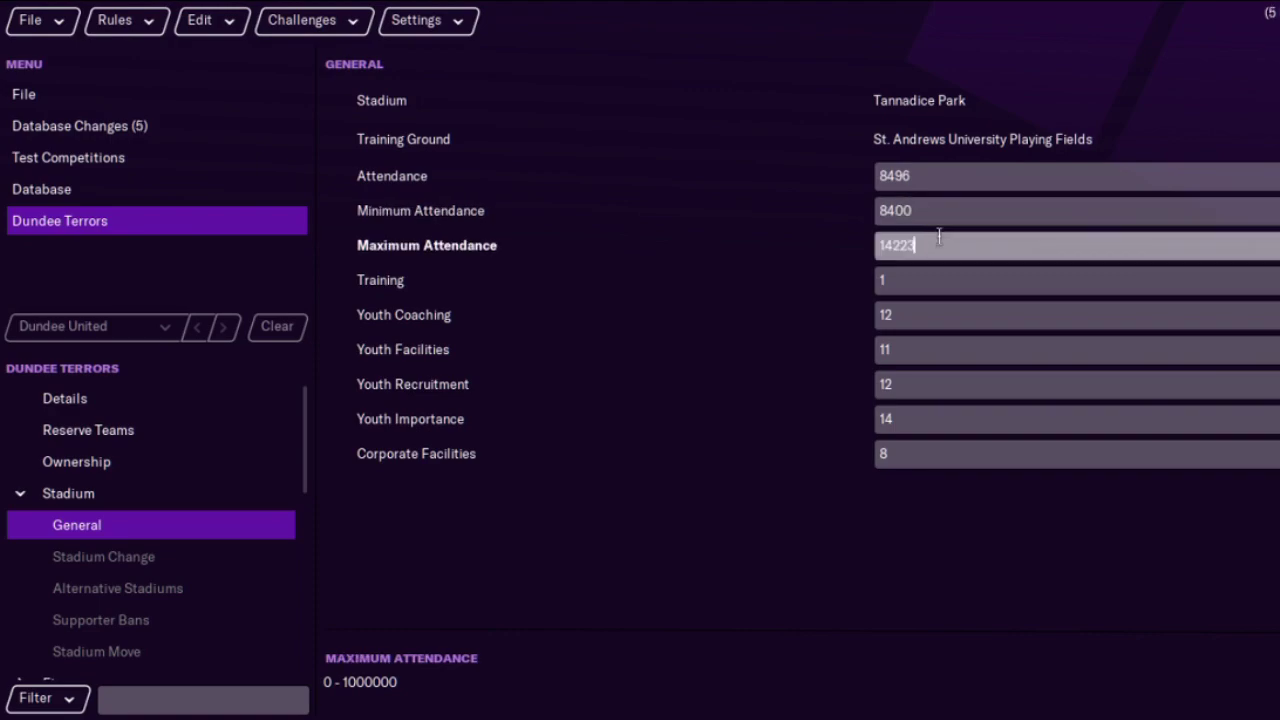
Commit the stadium edits and move to the club's general finance settings.
click(302, 453)
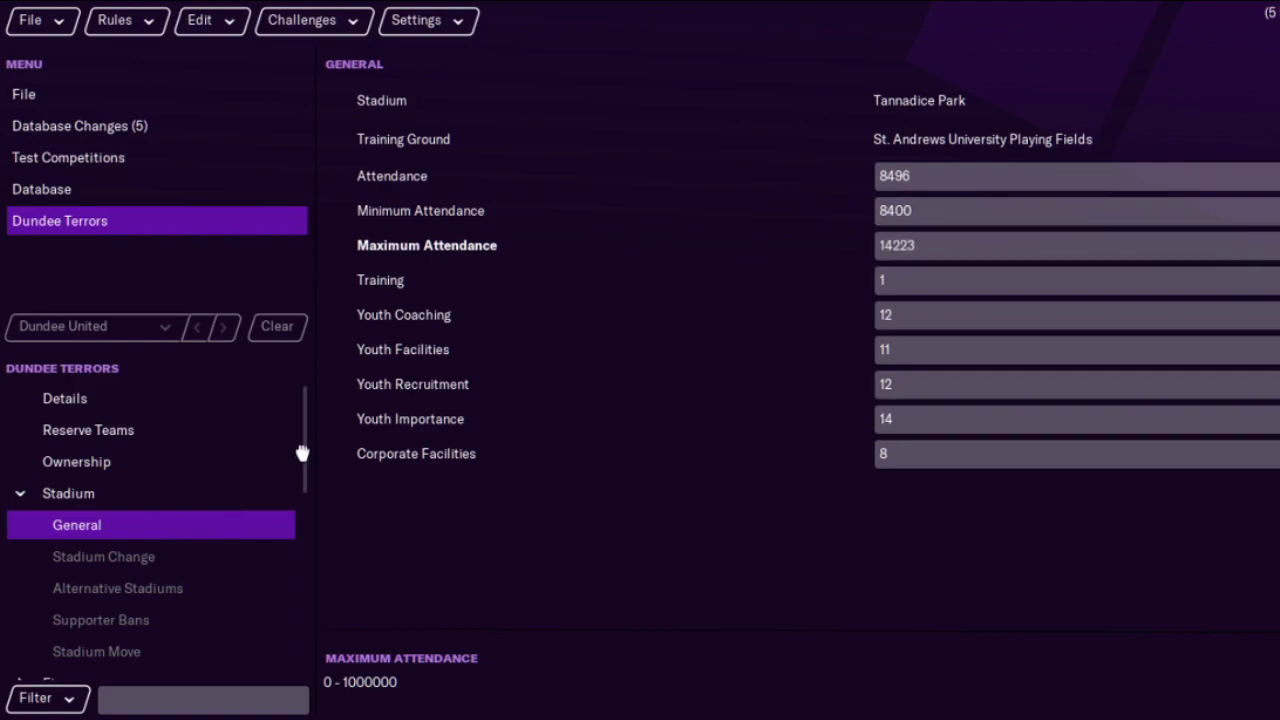
drag(302, 453, 303, 517)
click(143, 520)
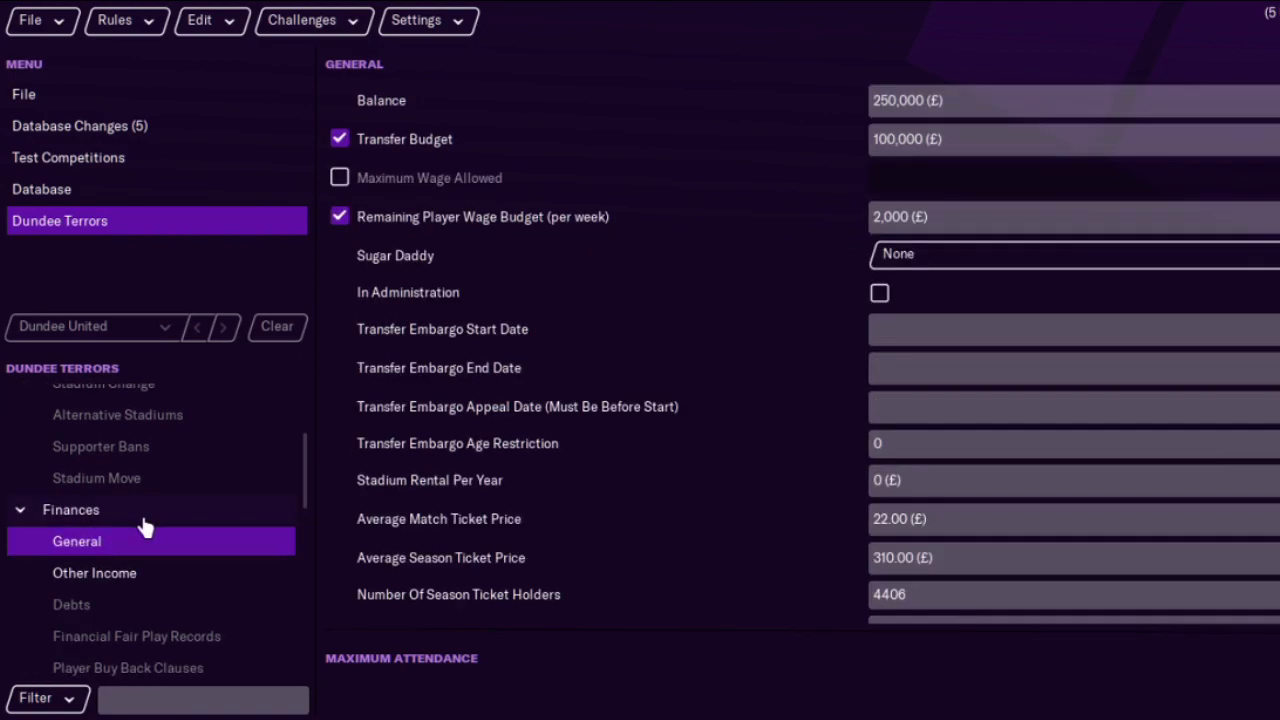
Set the club Balance to 20,050,000 and the Transfer Budget to 10,000,000.
click(876, 100)
text(0,)
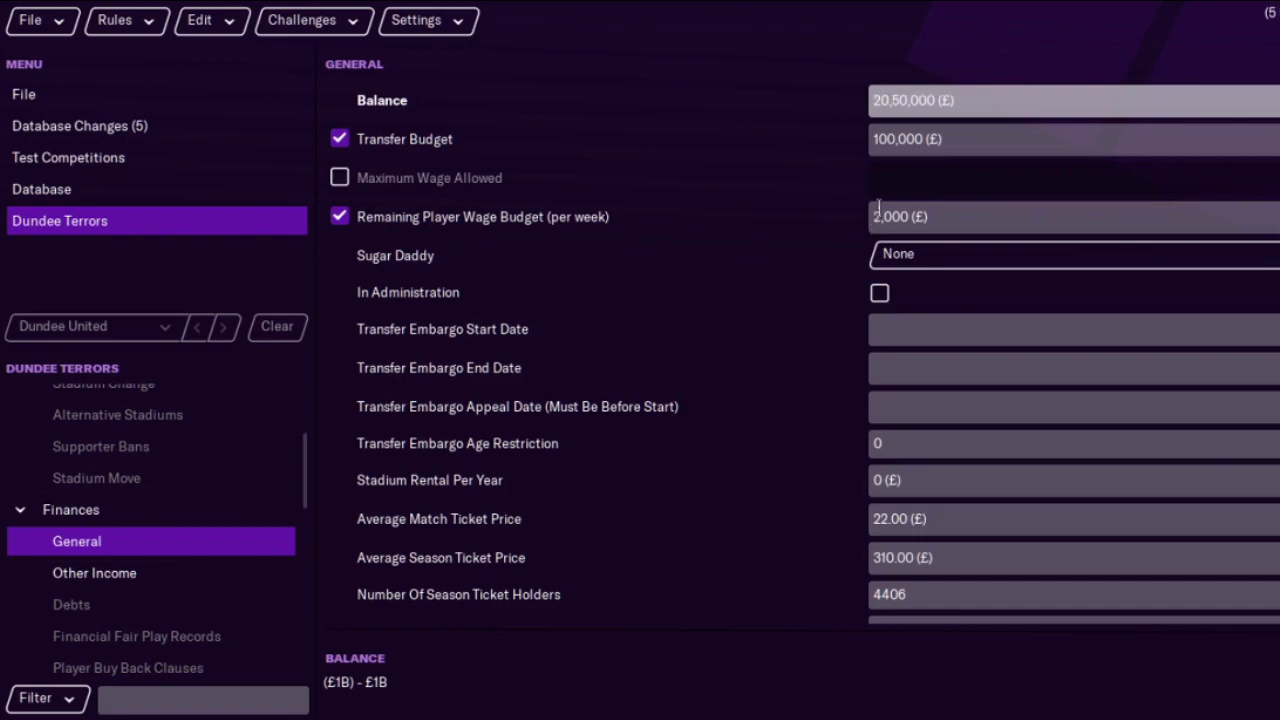
text(0)
click(966, 145)
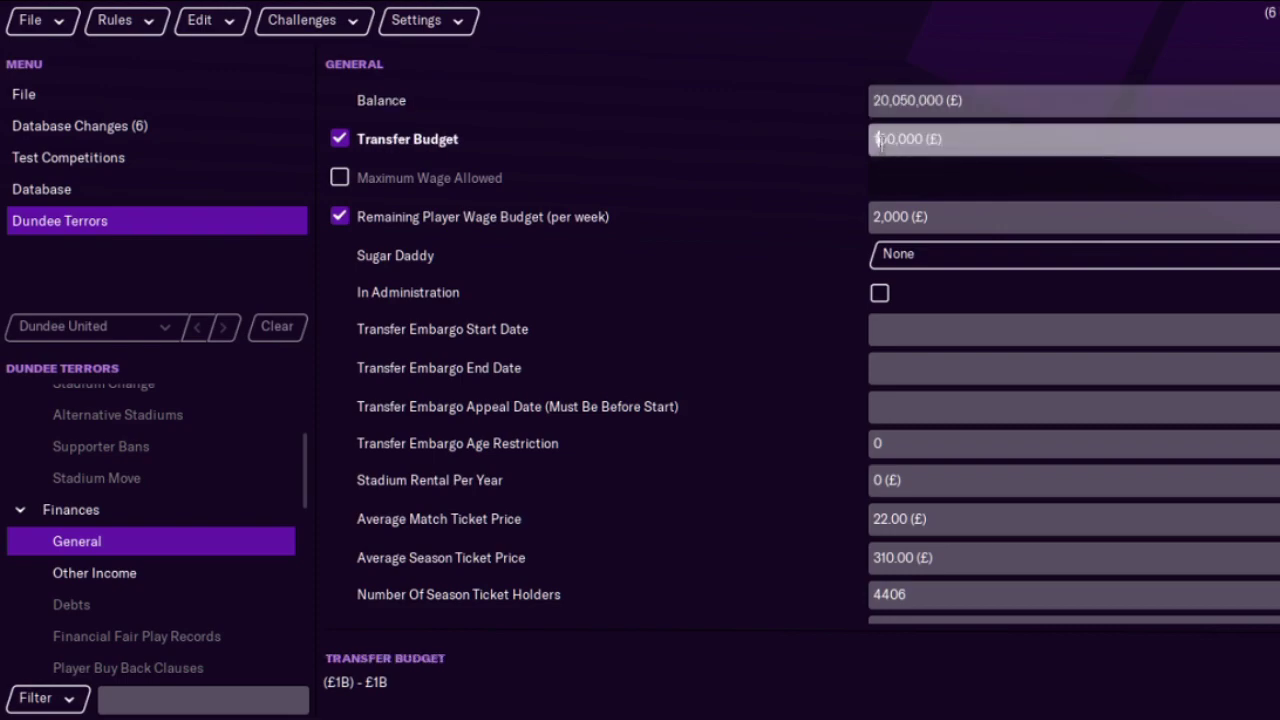
key(Delete)
text(10,0)
click(999, 100)
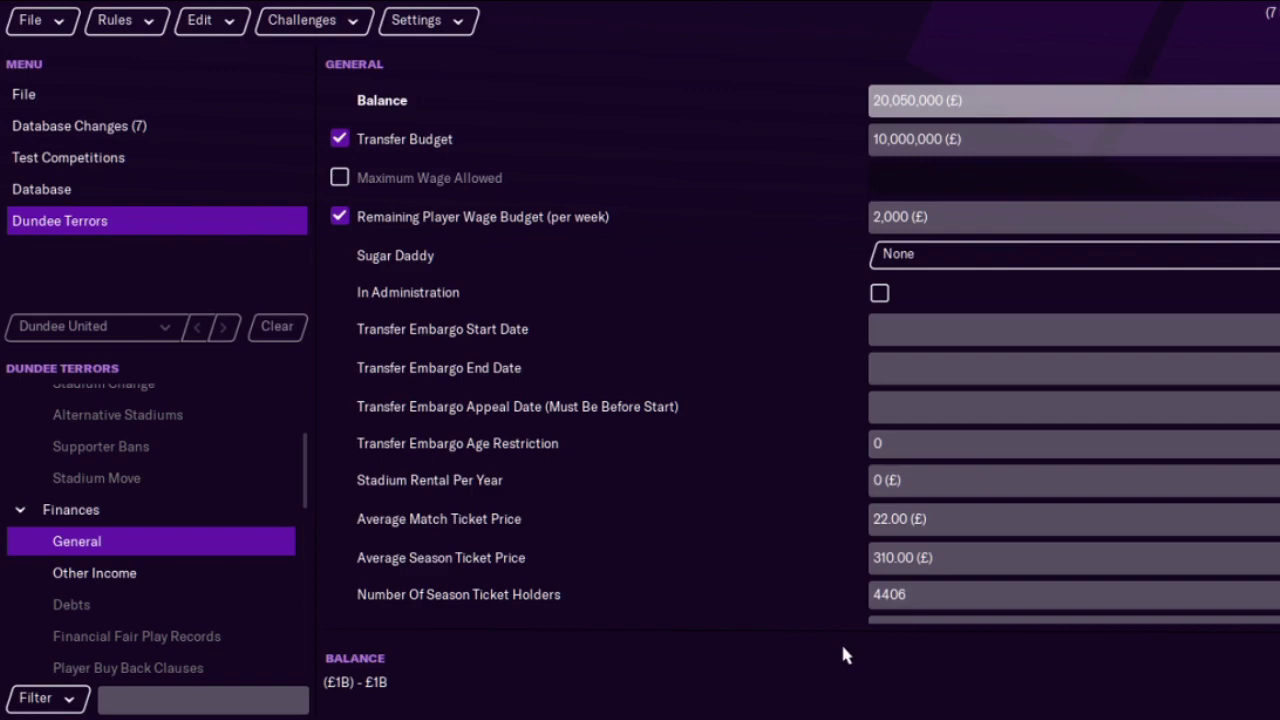
Set the Number Of Season Ticket Holders to 8406.
click(884, 592)
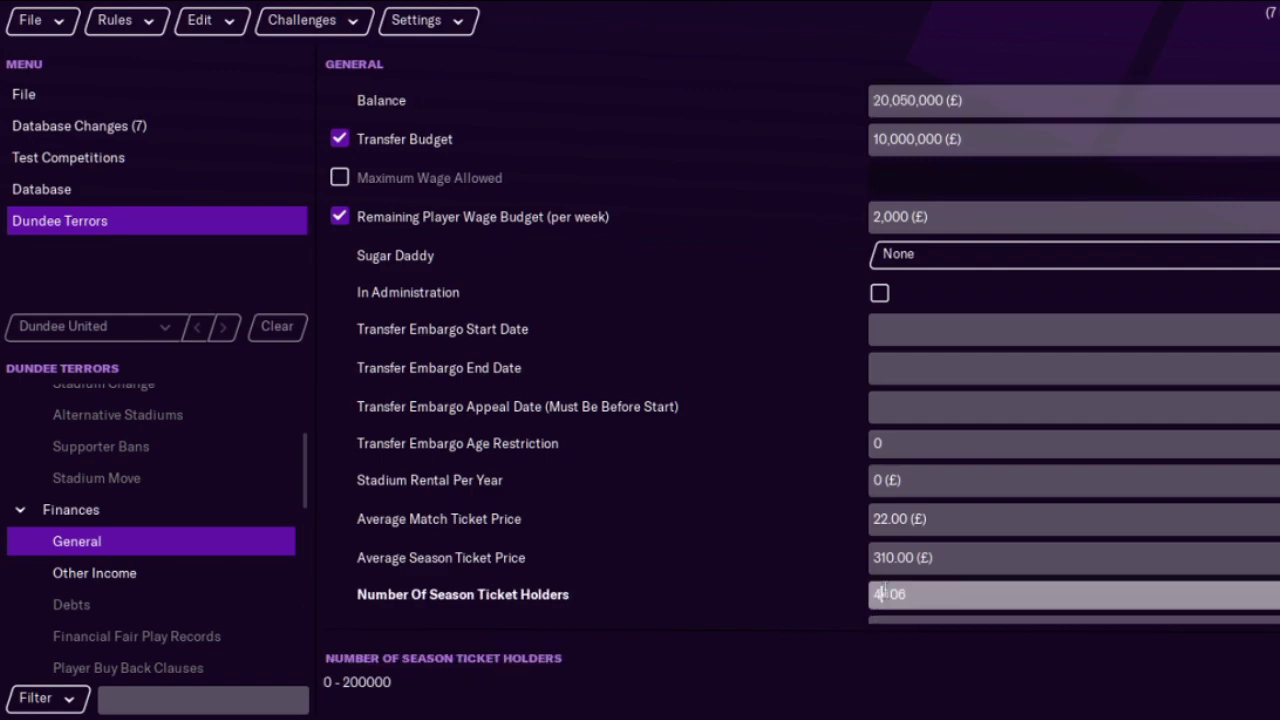
key(BackSpace)
text(8)
click(950, 557)
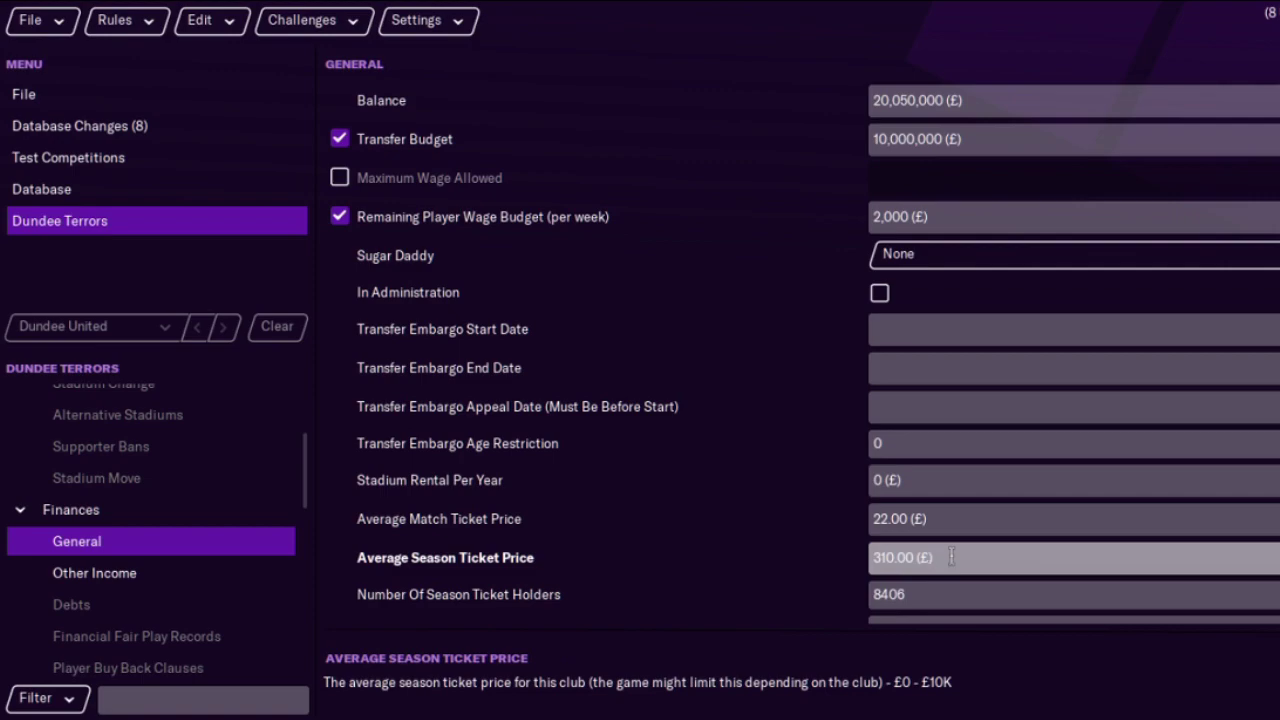
click(195, 583)
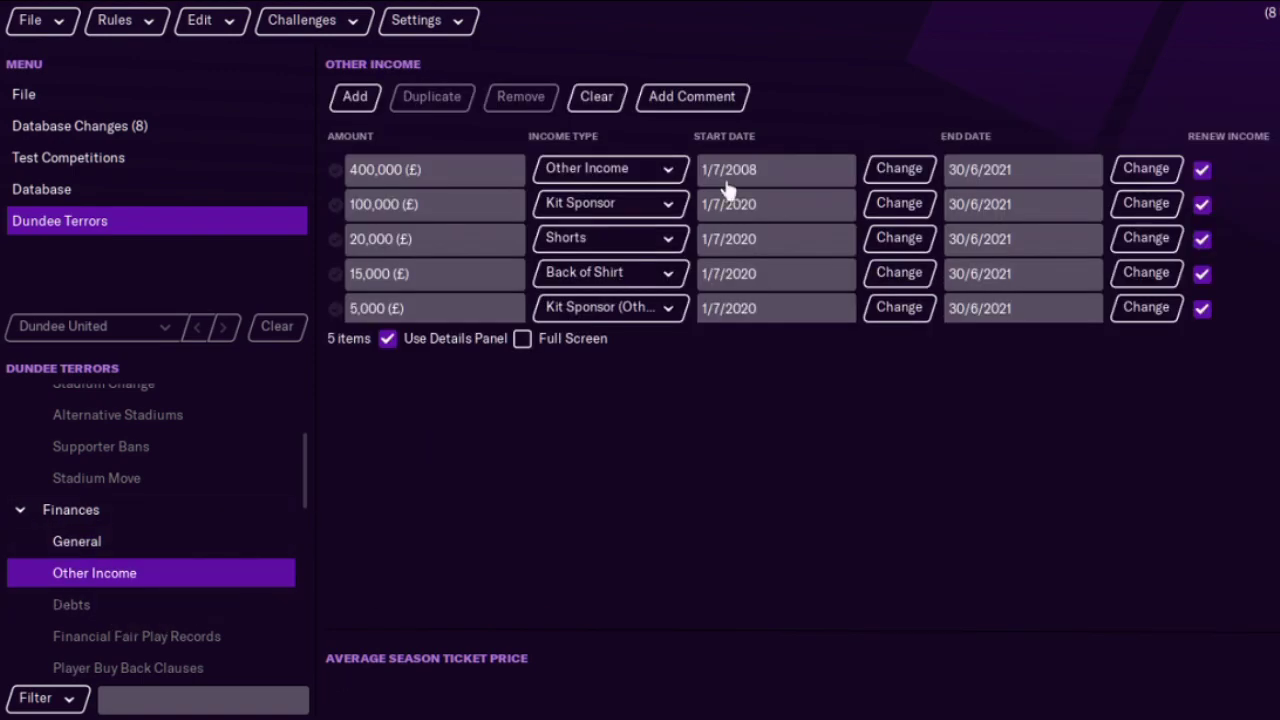
Change the first Other Income amount to 20,400,000, then go to the Debts page.
click(352, 170)
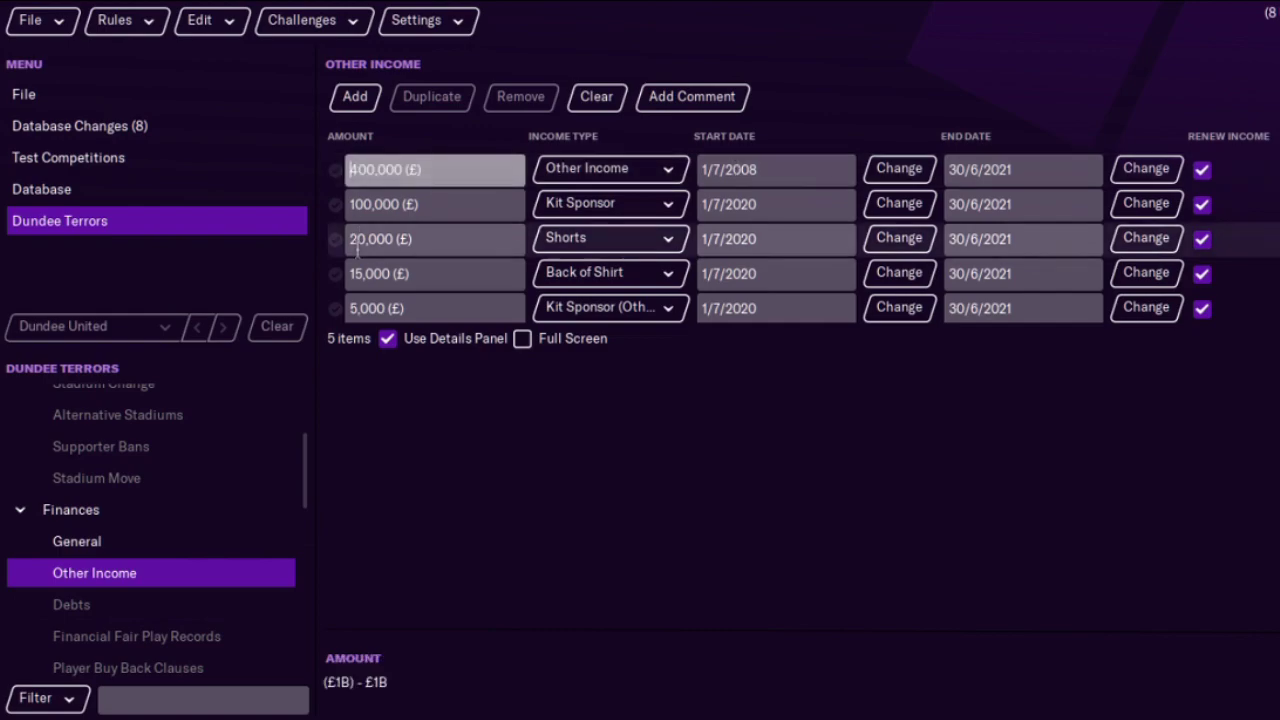
text(20)
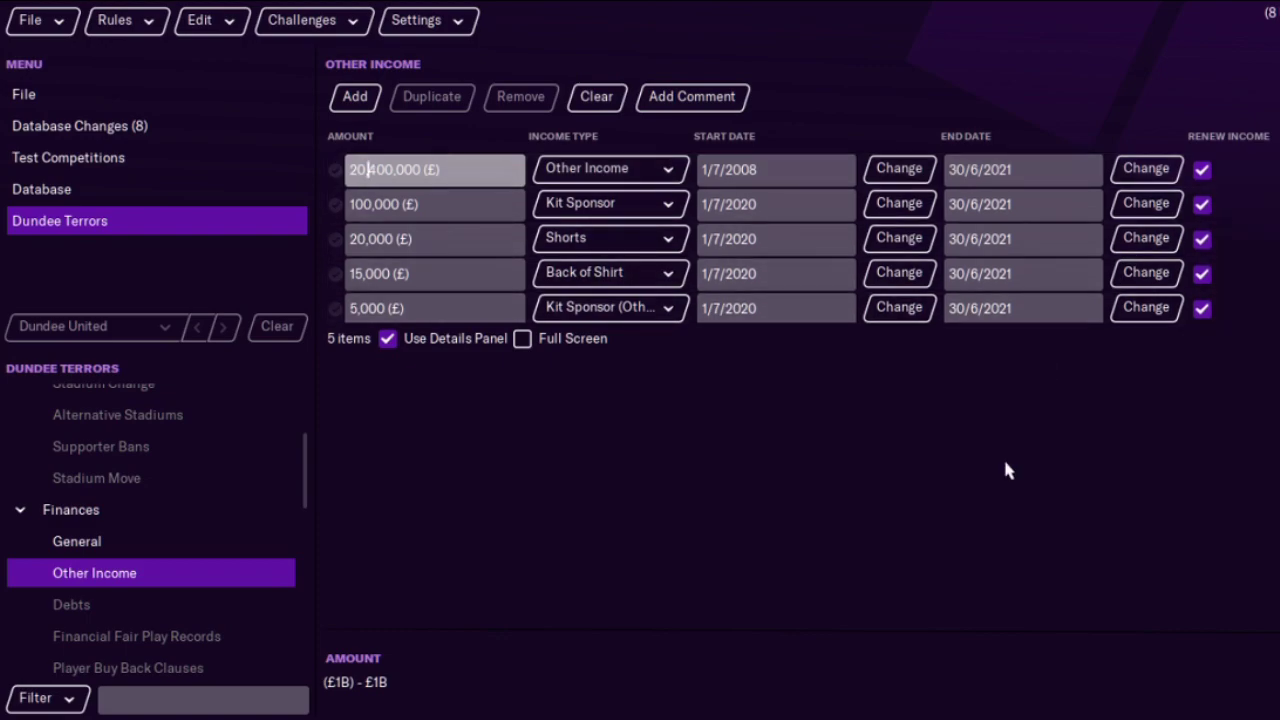
click(101, 610)
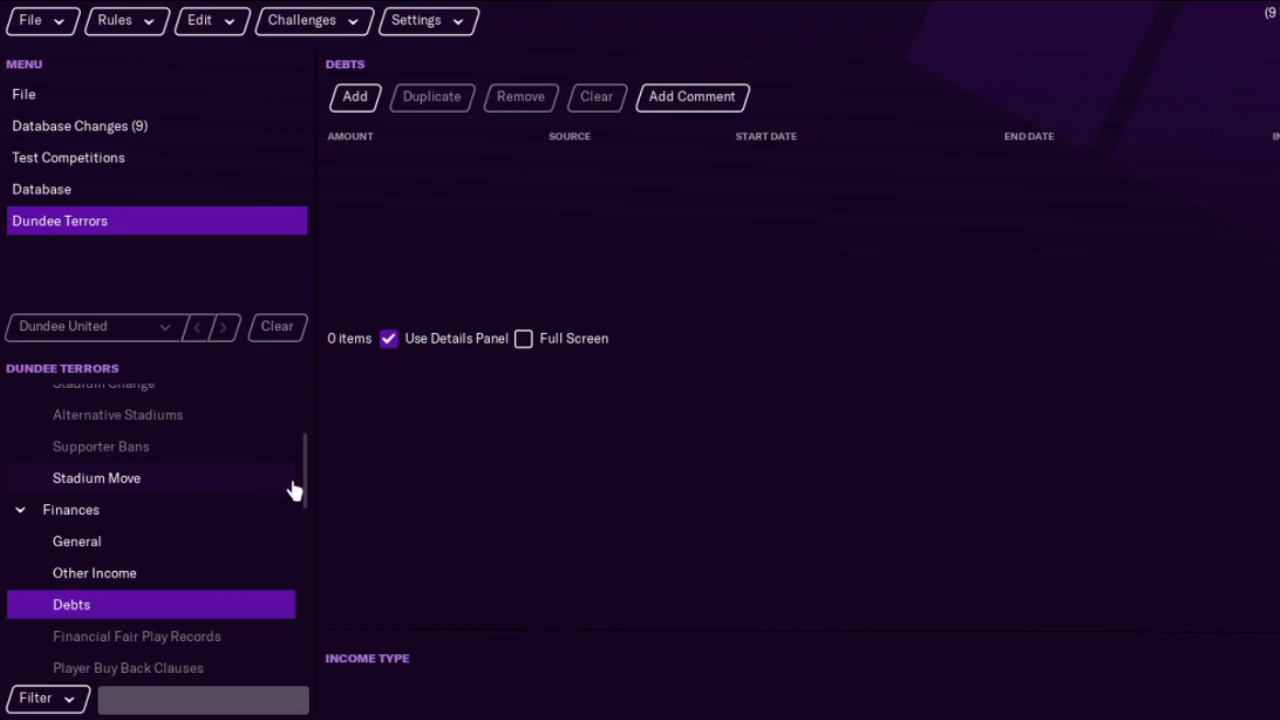
Go to the club's Players list and start adding a new player.
drag(307, 508, 320, 643)
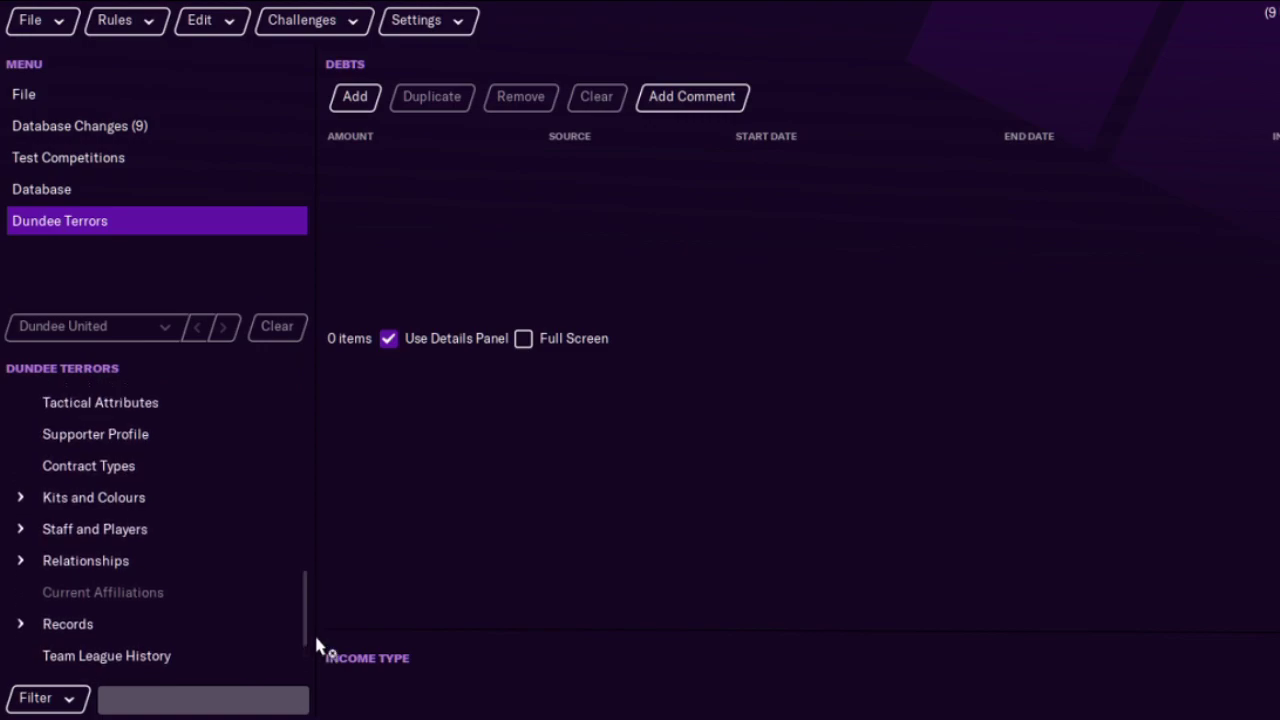
click(150, 537)
scroll(303, 600, down, 1)
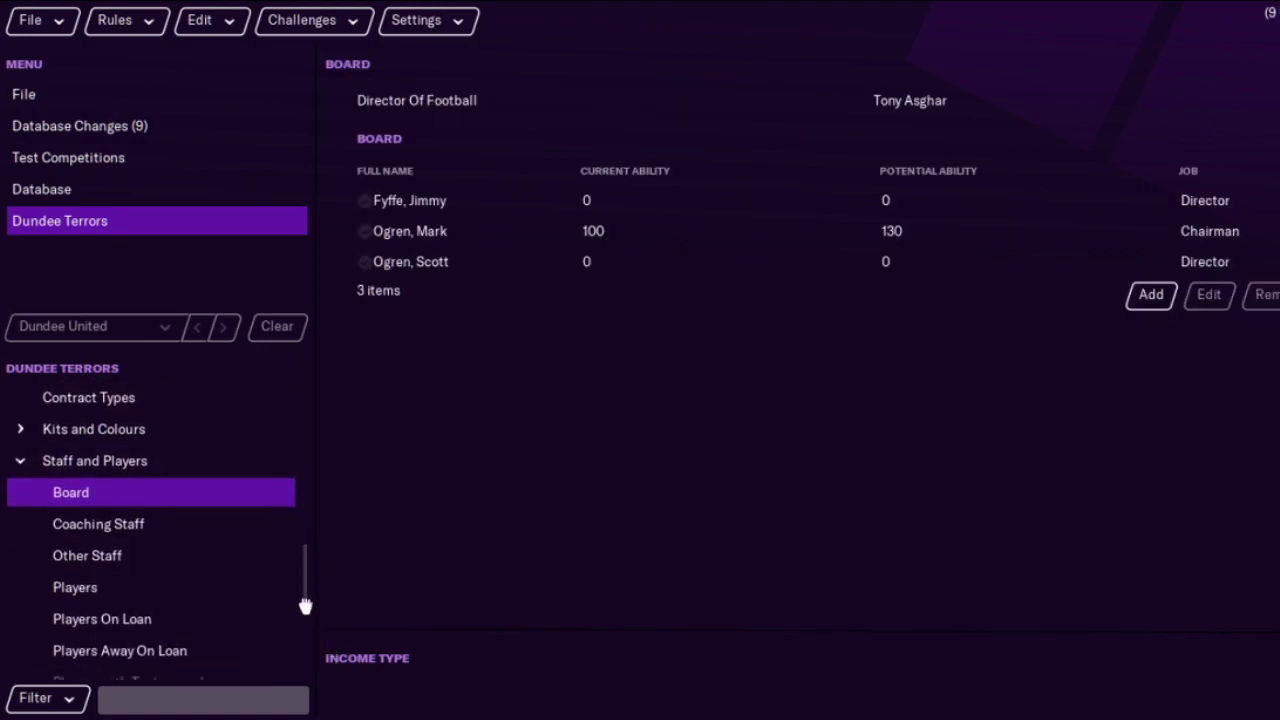
click(149, 622)
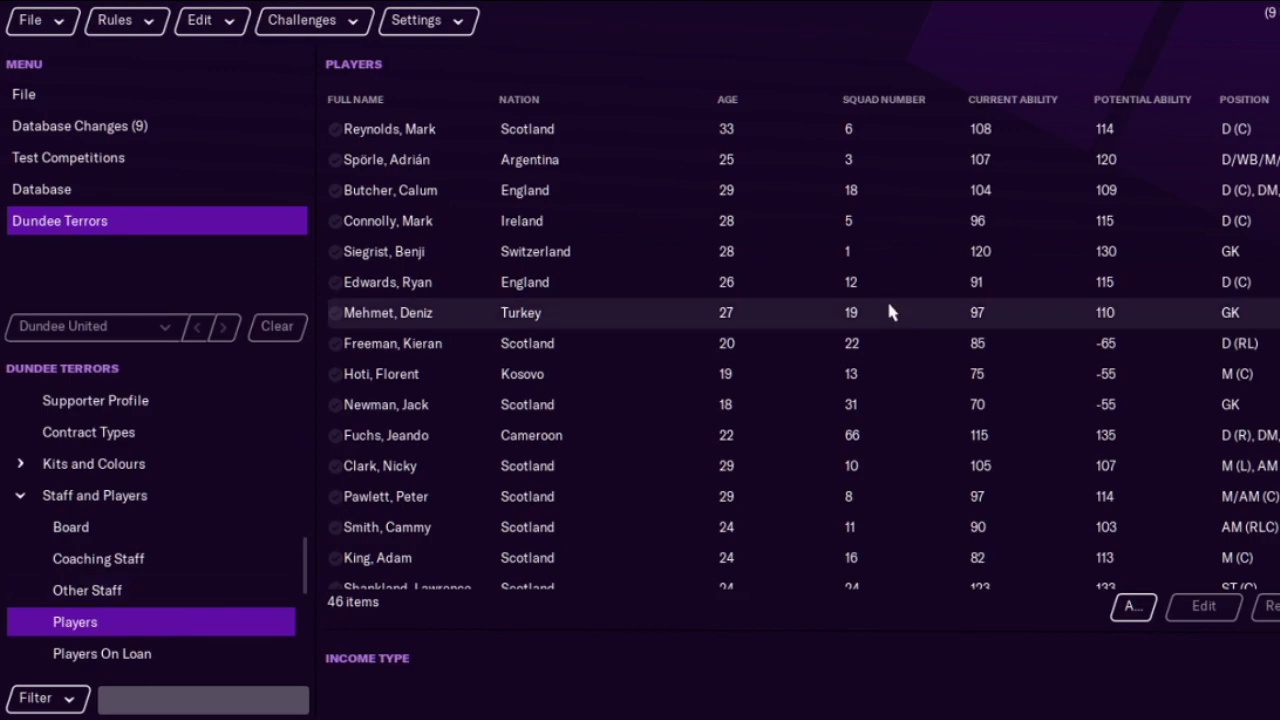
click(1132, 606)
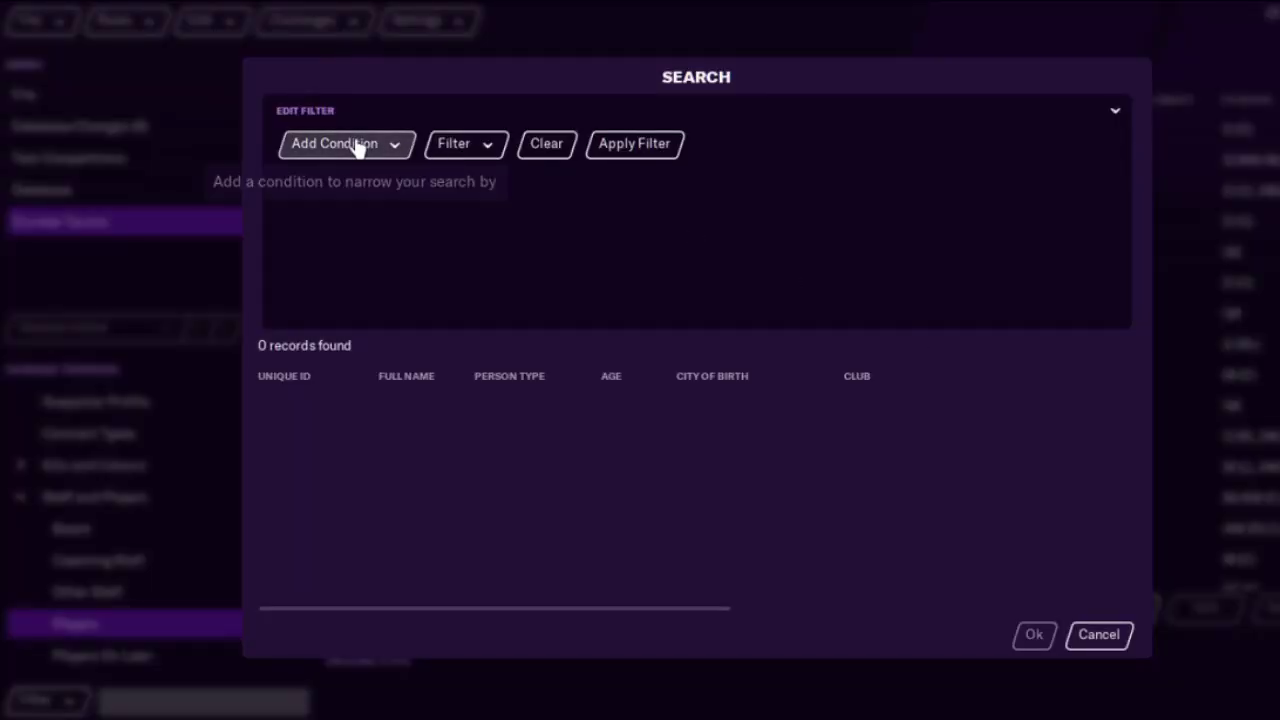
Search players for 'neymar' and add Neymar of Paris Saint-Germain to the squad.
click(358, 148)
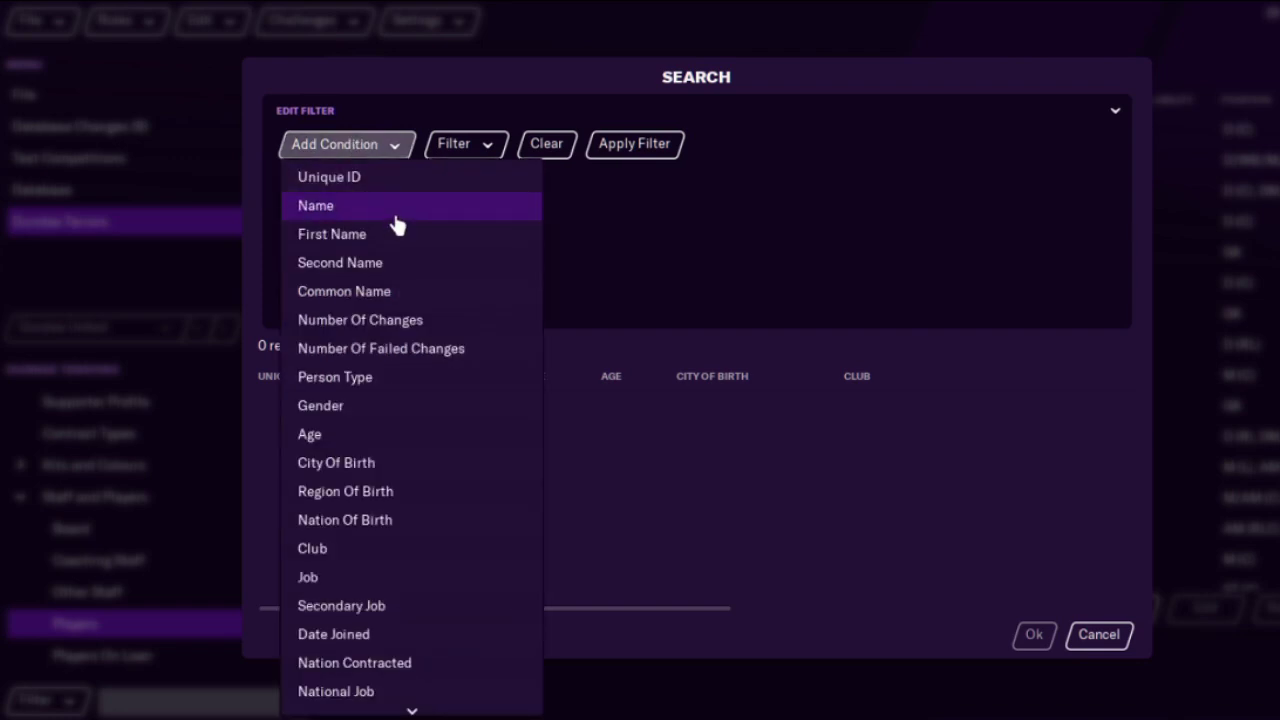
click(392, 212)
click(815, 171)
text(neymar)
key(Return)
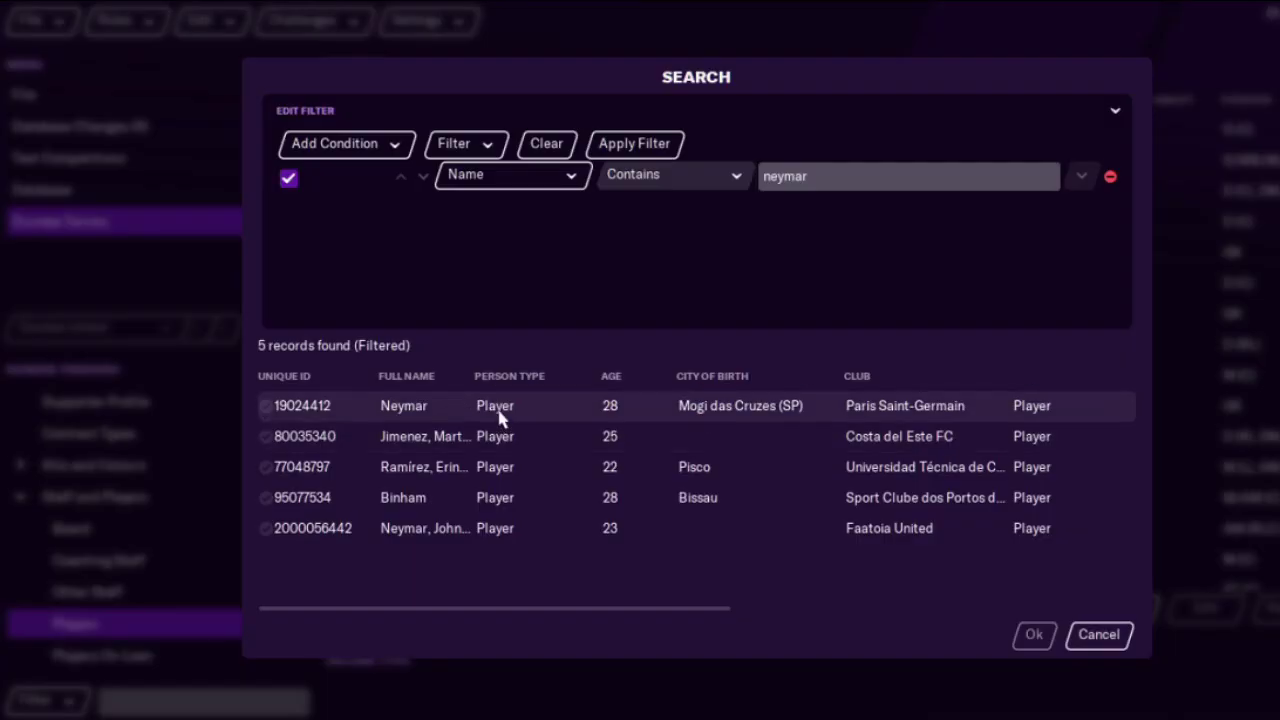
click(536, 410)
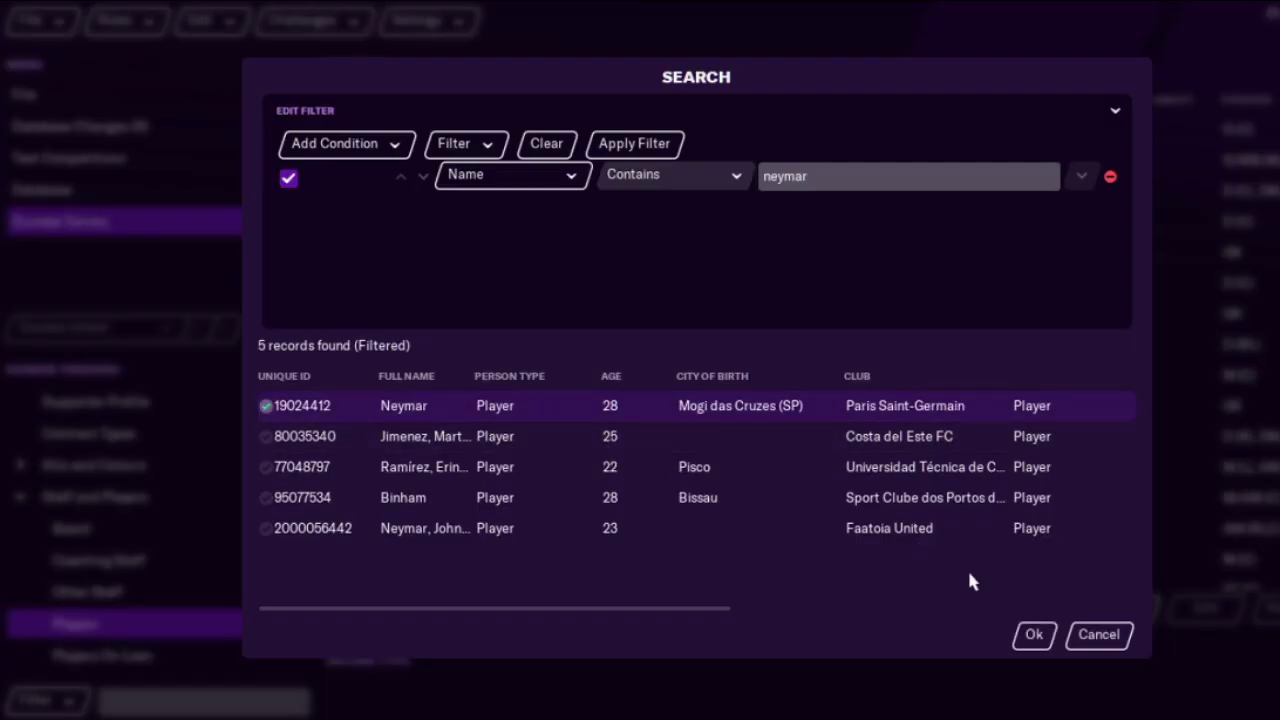
click(1029, 635)
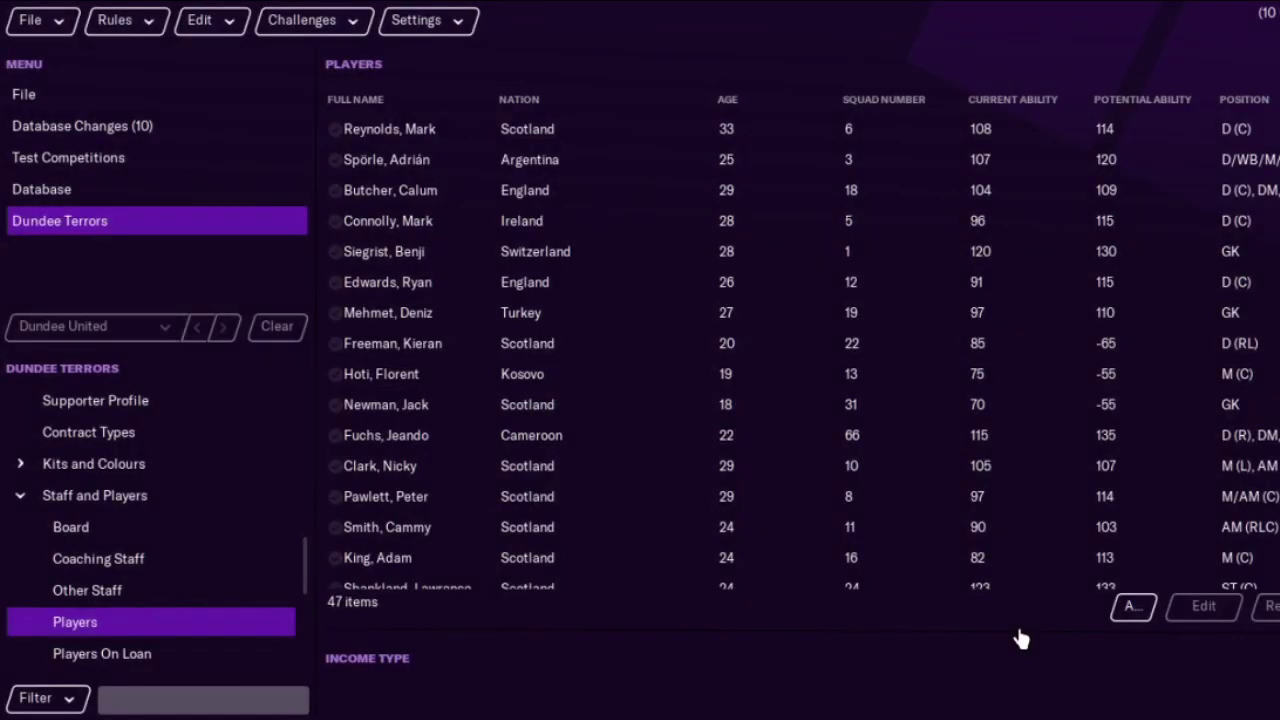
Sort the squad by Potential Ability, highest first, then return to the Database.
scroll(804, 357, down, 8)
scroll(804, 357, up, 8)
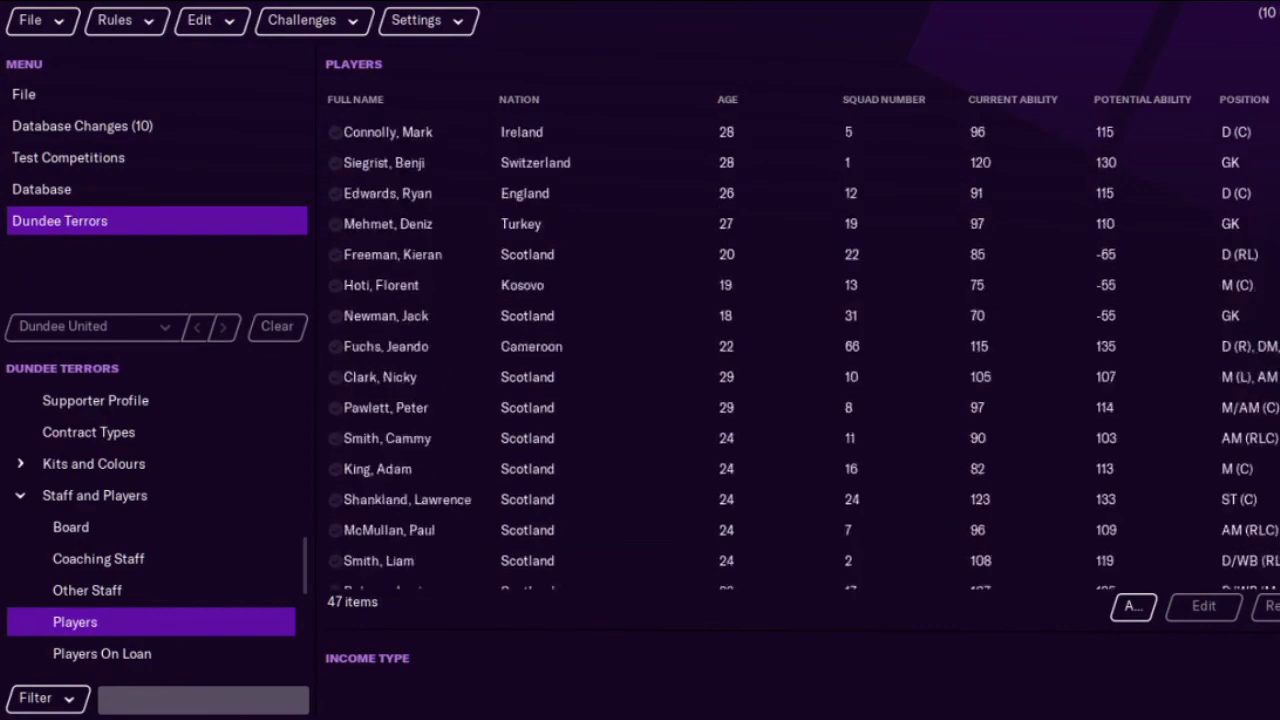
click(1138, 100)
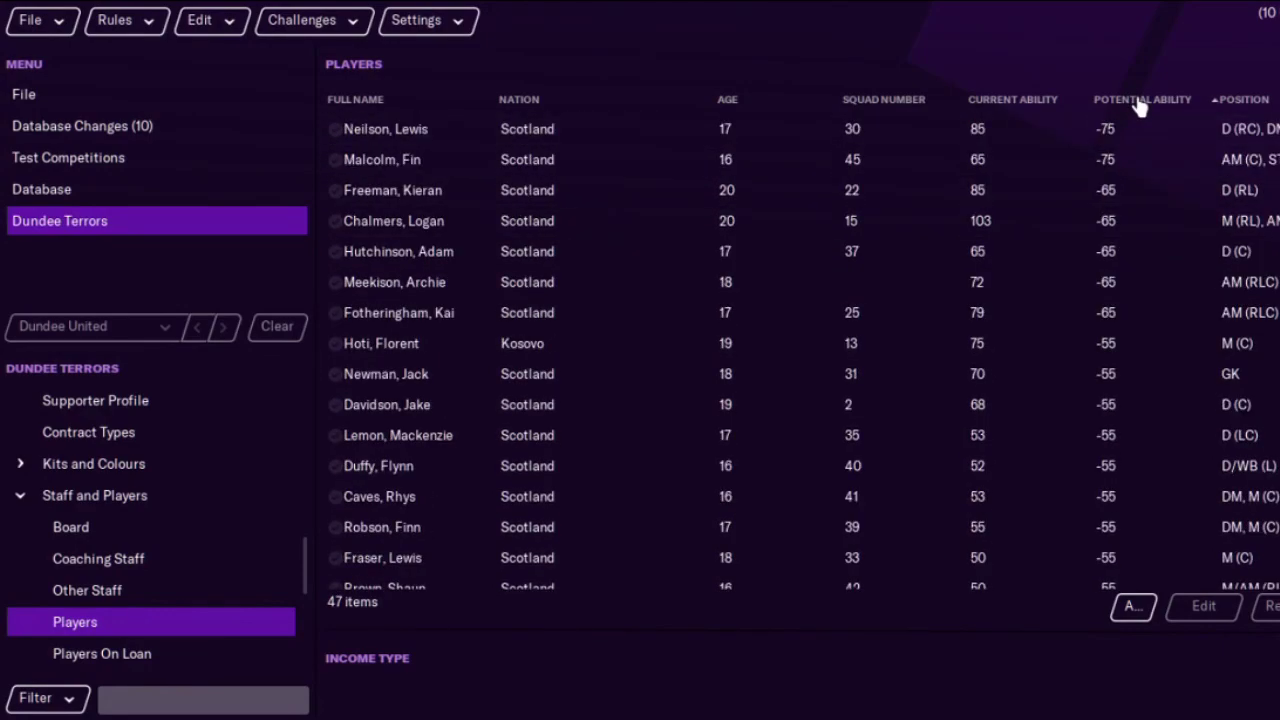
click(1138, 100)
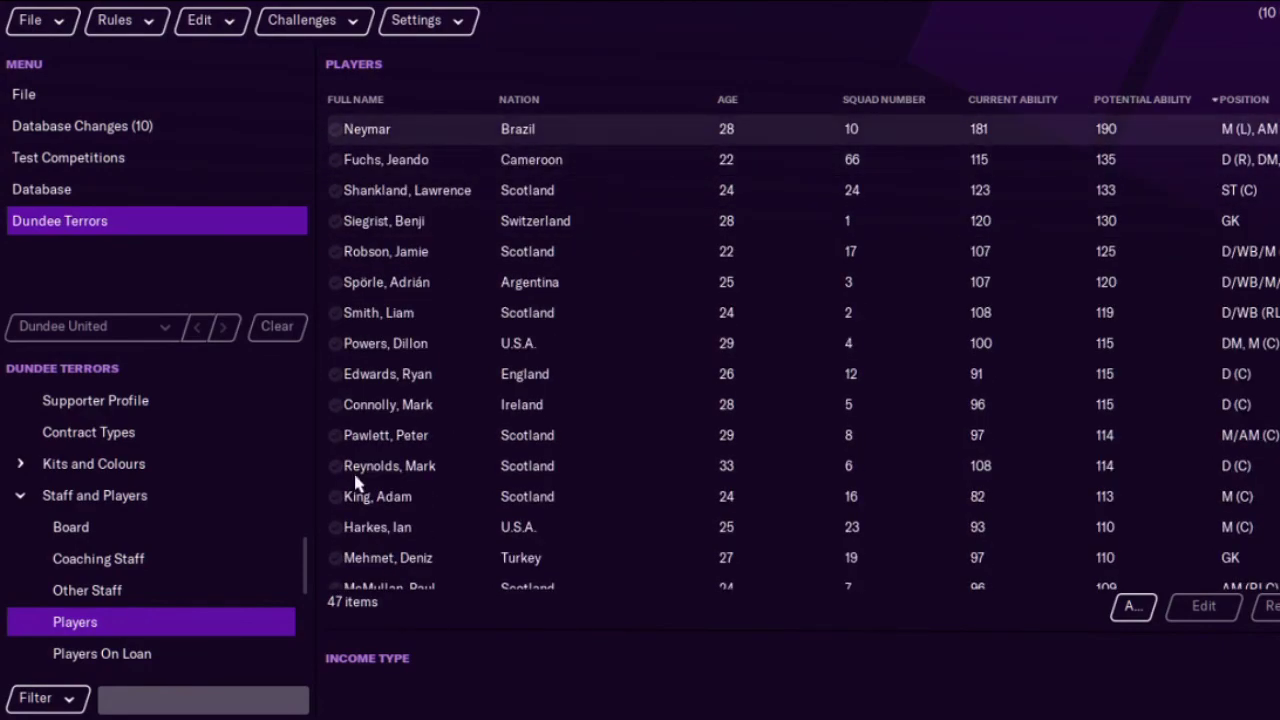
click(174, 200)
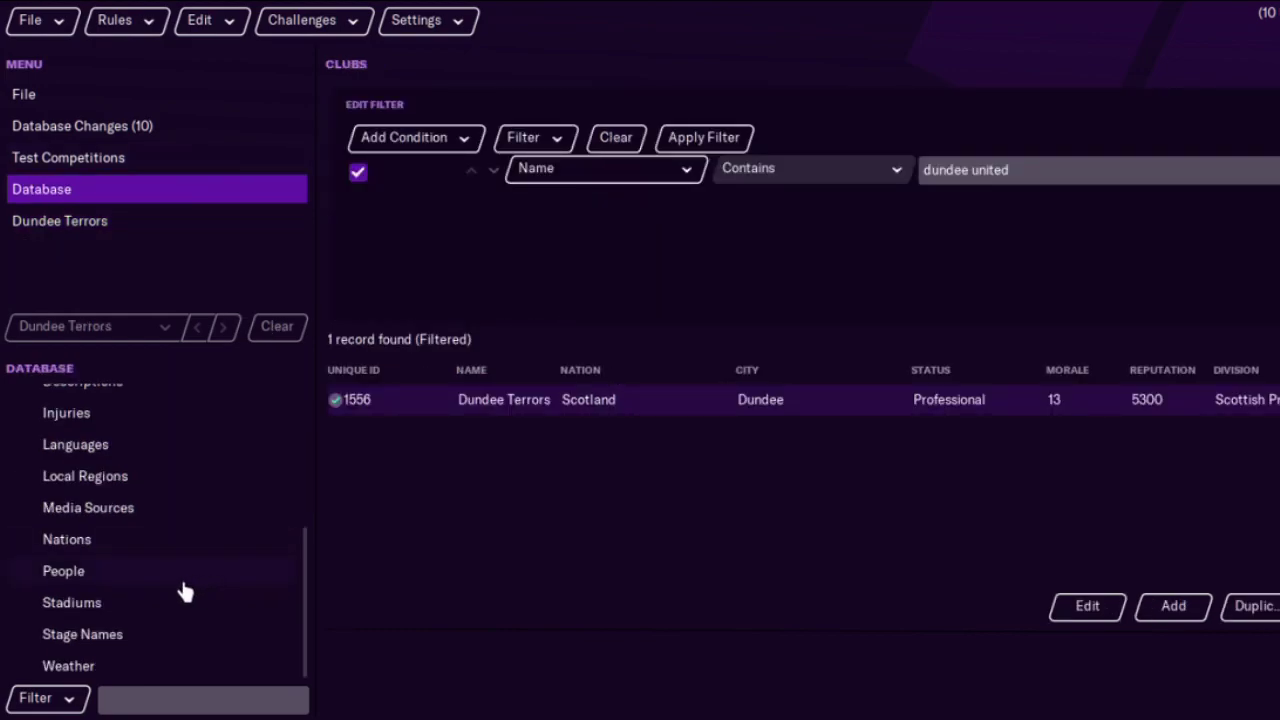
Filter People by name containing 'mbappe' and open Kylian Mbappé's record.
scroll(307, 566, up, 2)
scroll(309, 562, down, 2)
click(163, 571)
click(445, 155)
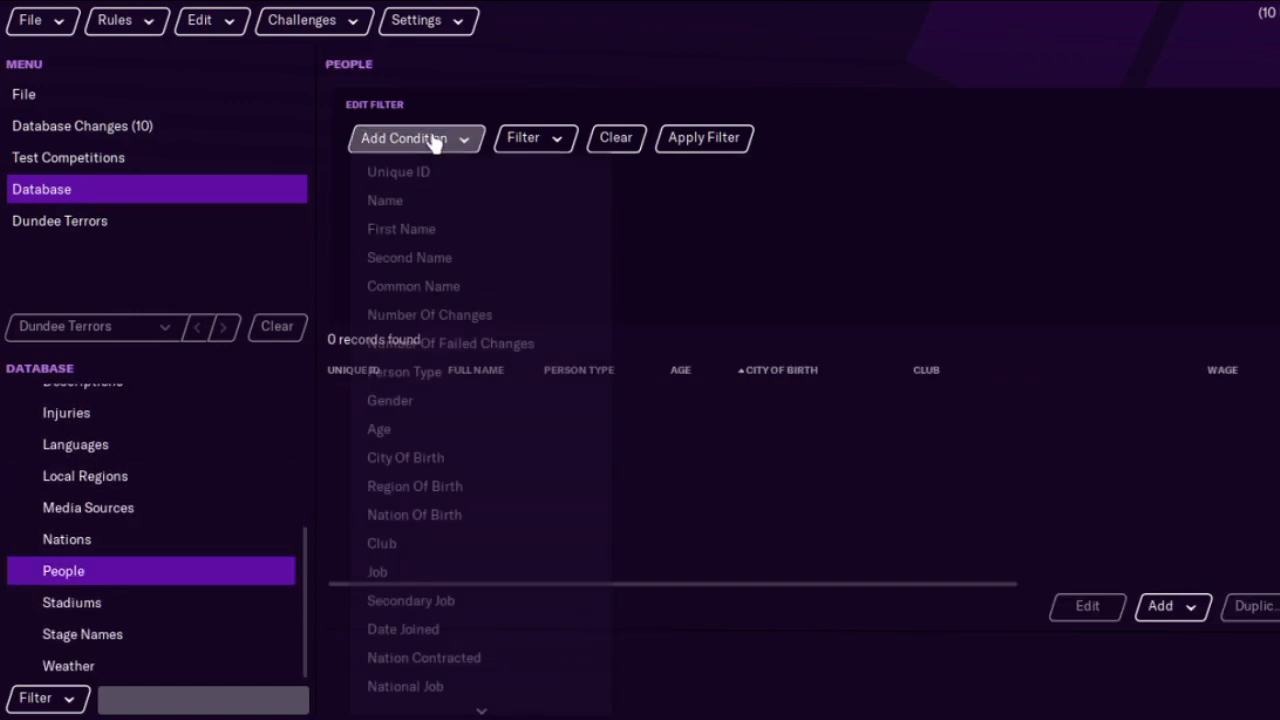
click(480, 199)
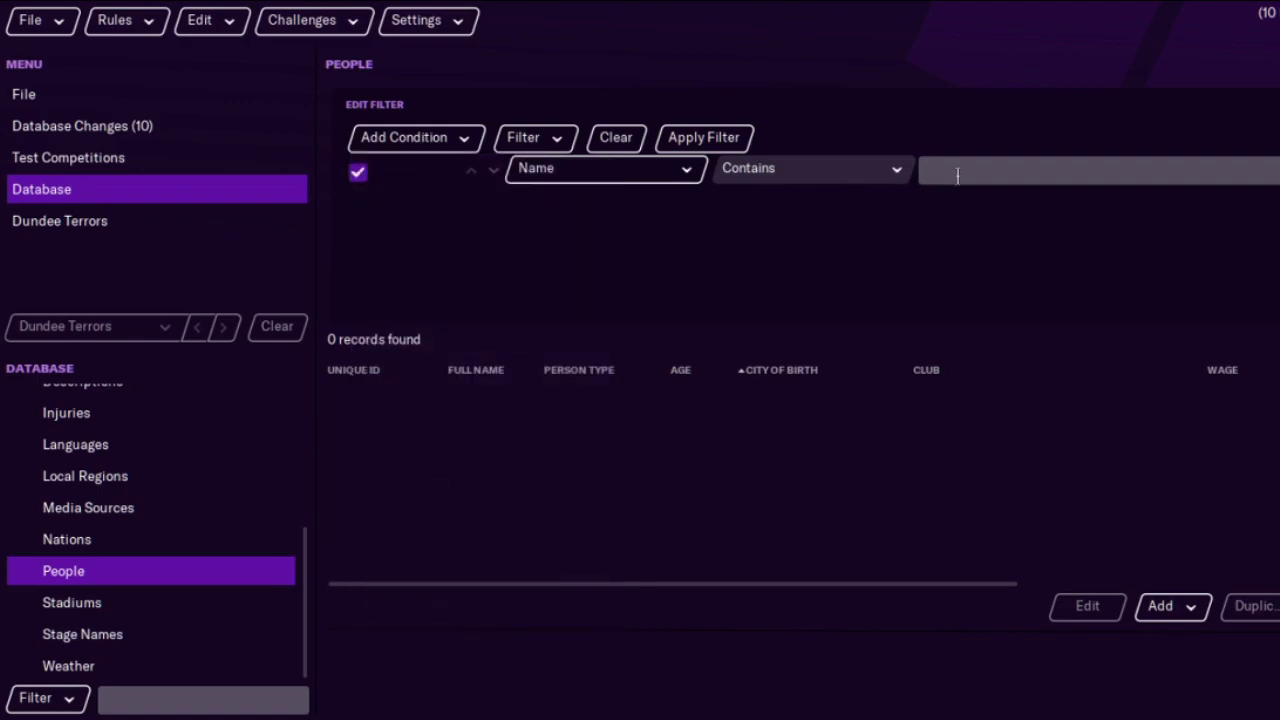
click(957, 174)
text(mba)
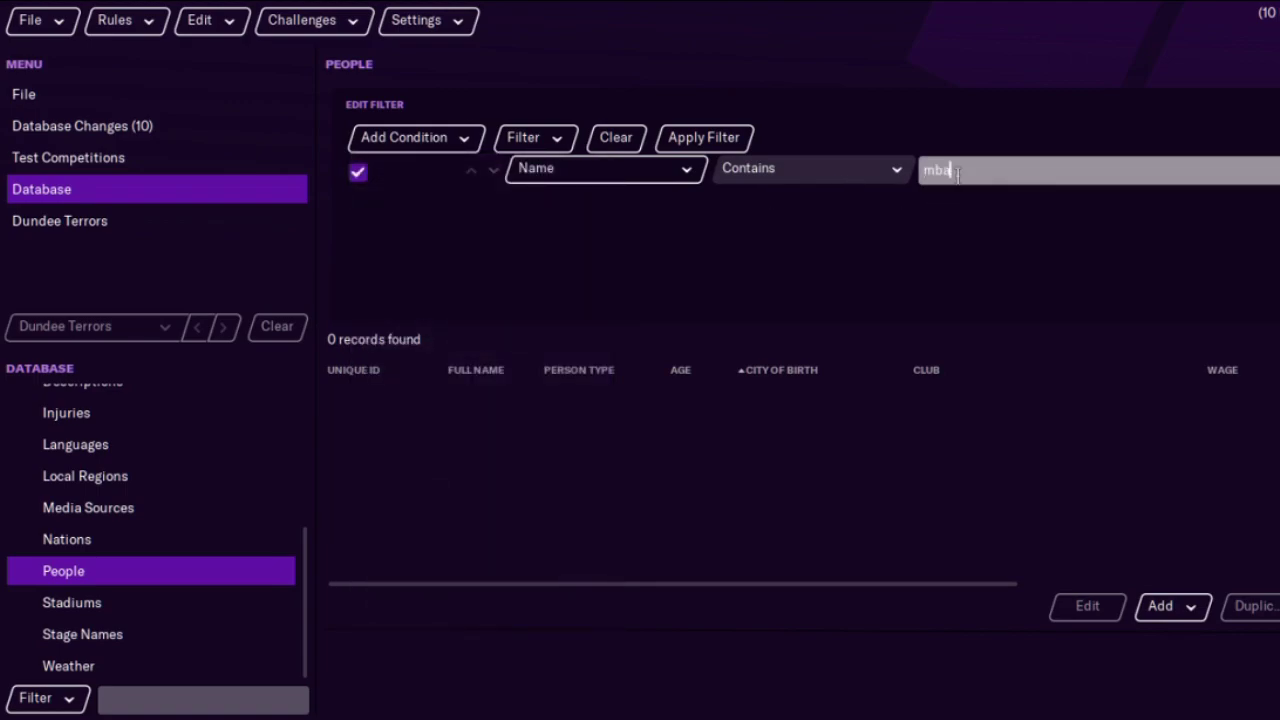
text(ppe)
key(Return)
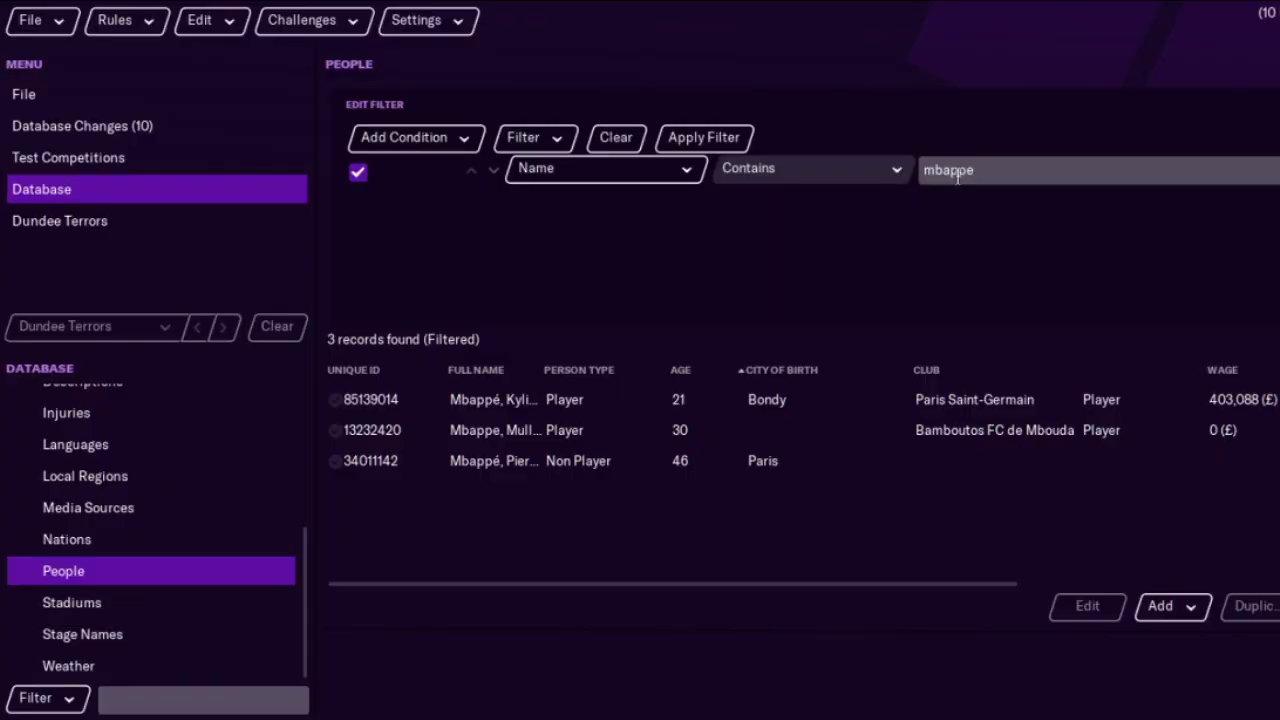
click(449, 410)
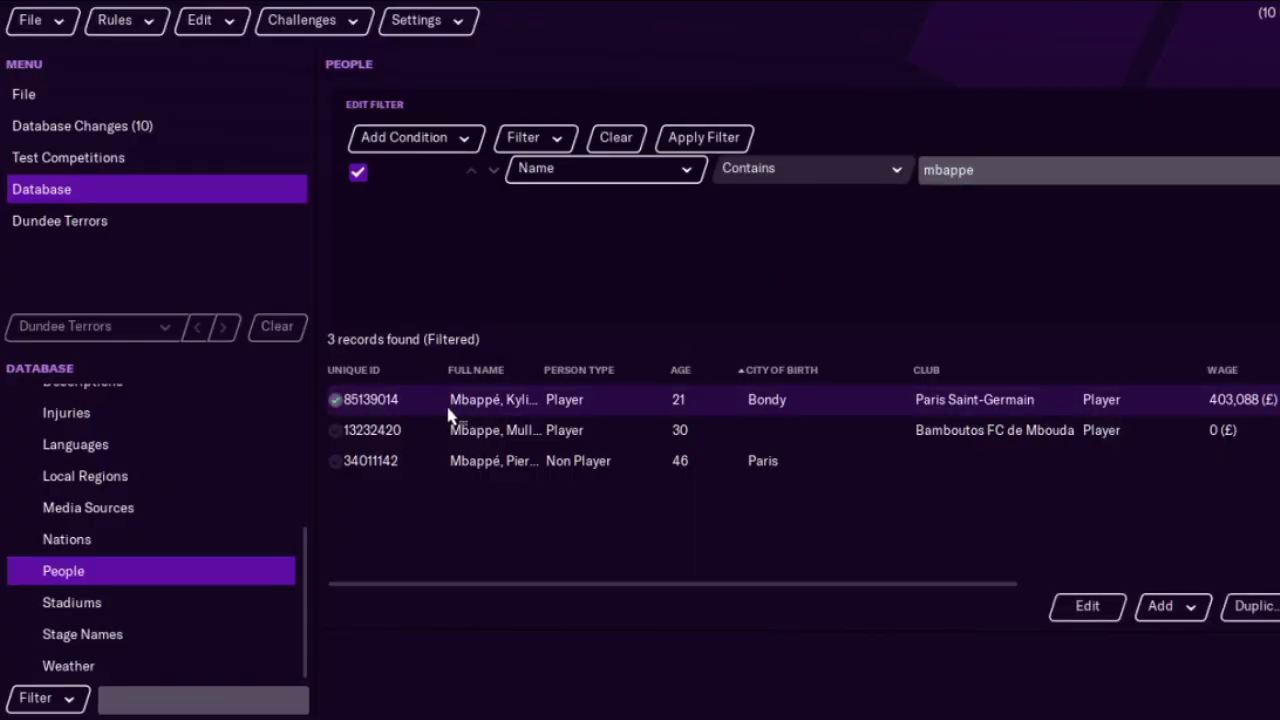
double_click(449, 410)
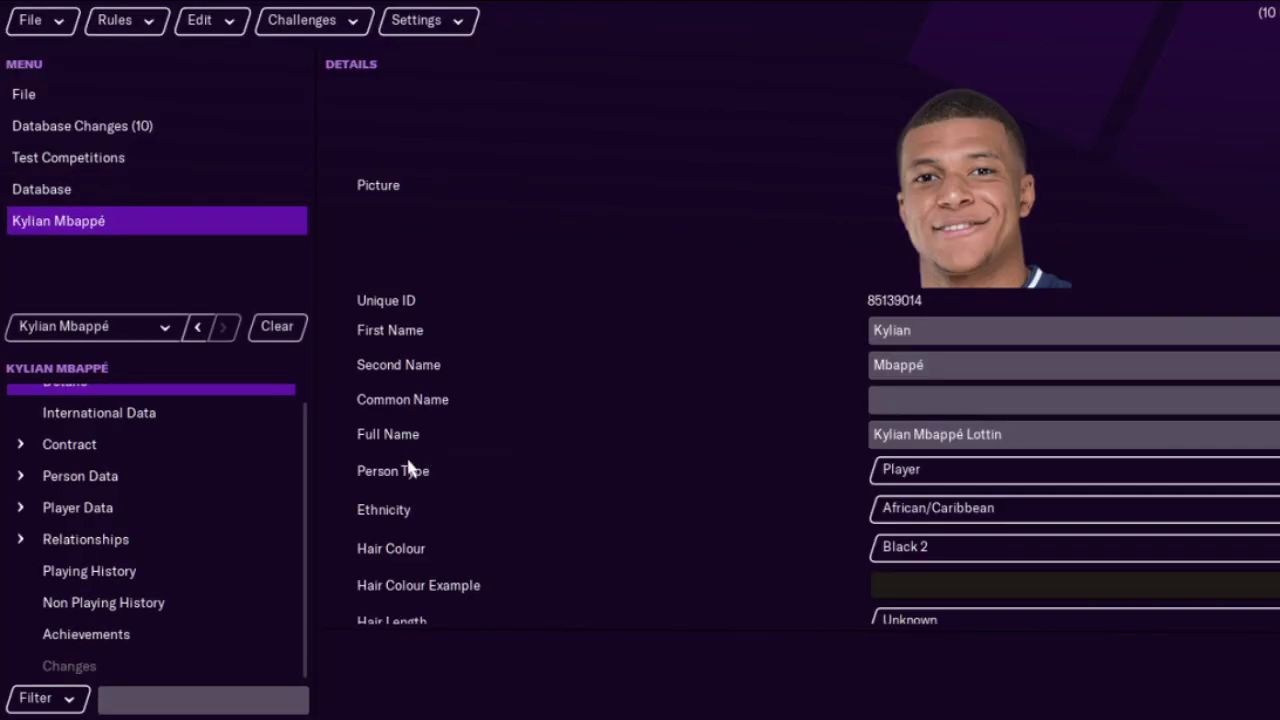
Set Mbappé's club contract to Dundee Terrors, using a club name search for 'dundee'.
click(205, 459)
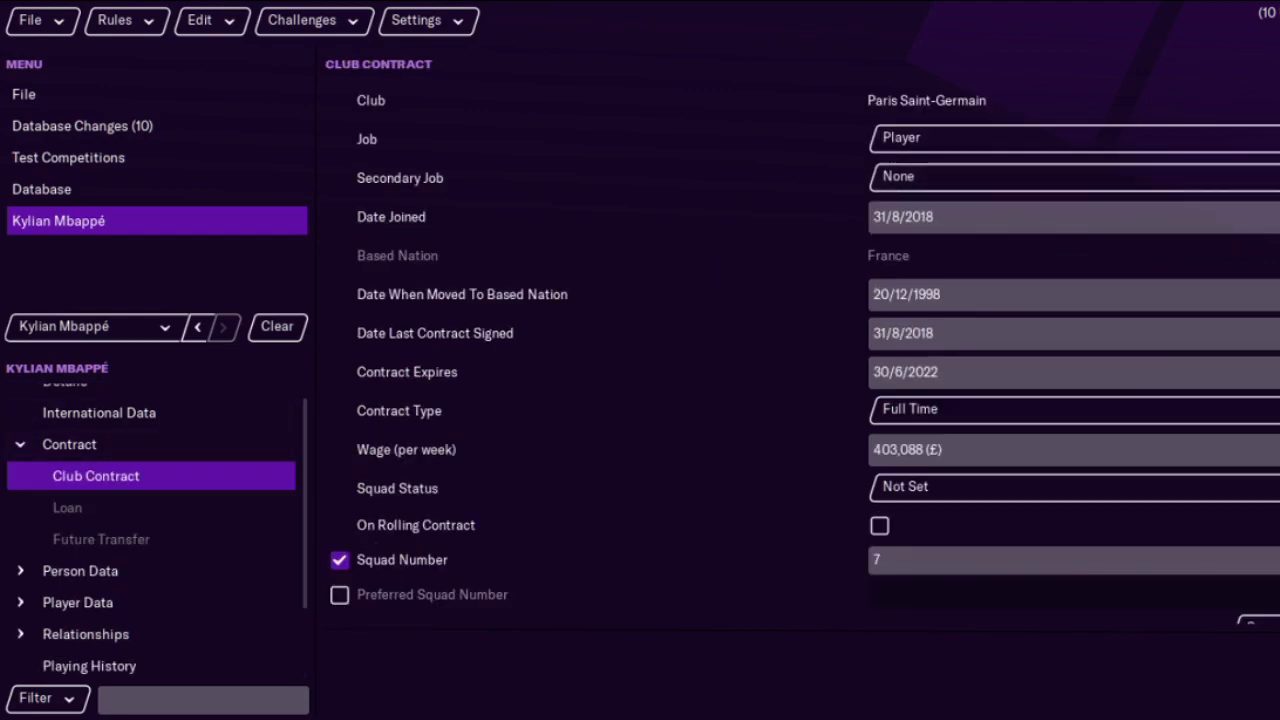
click(926, 100)
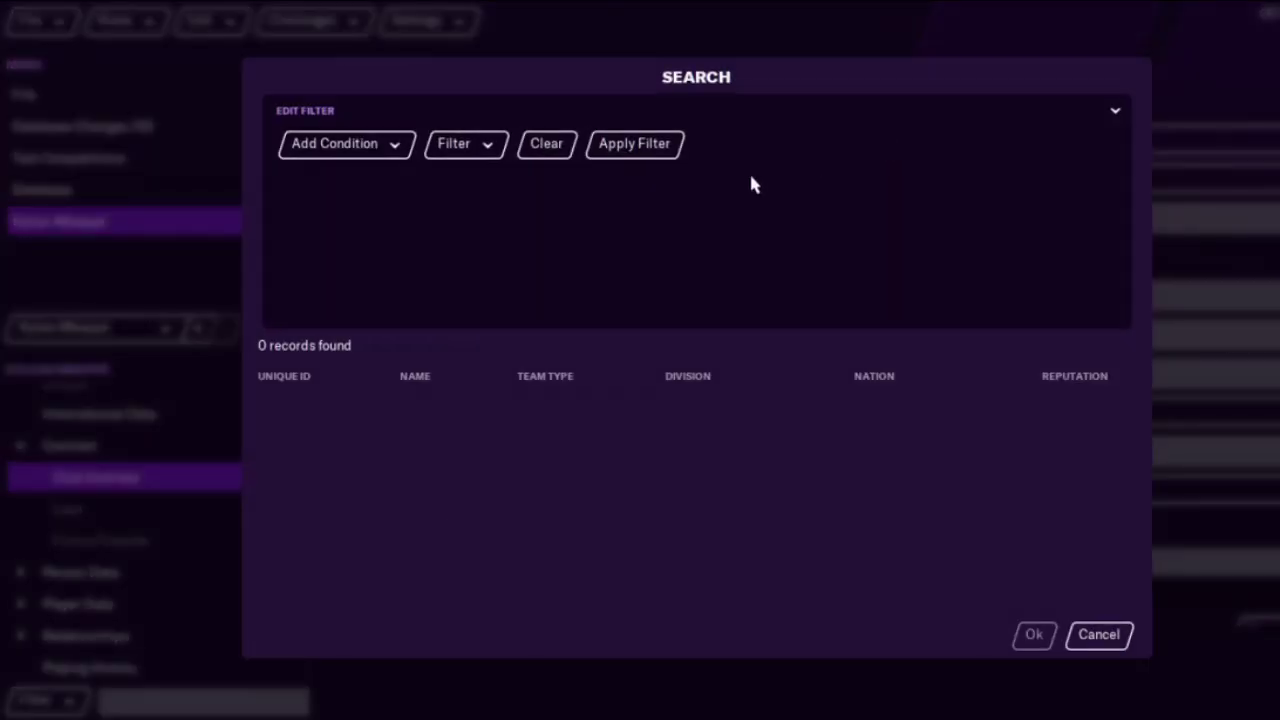
click(320, 150)
click(358, 205)
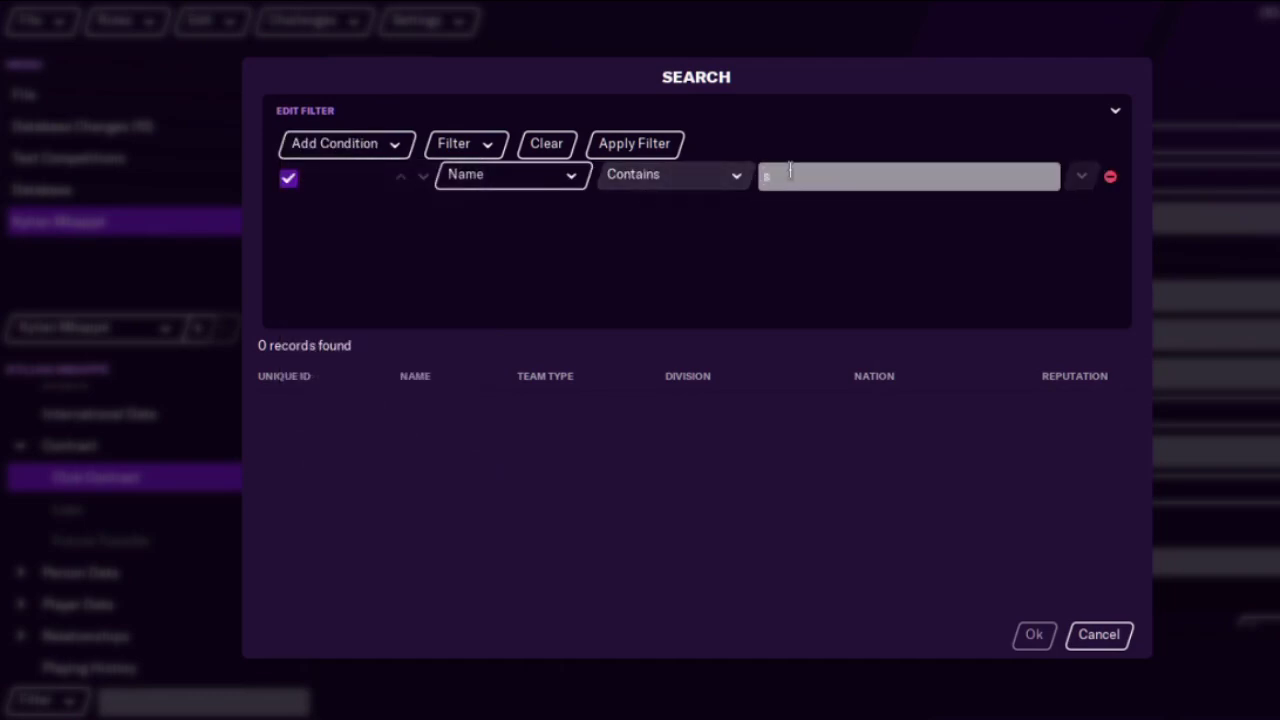
text(dundee united)
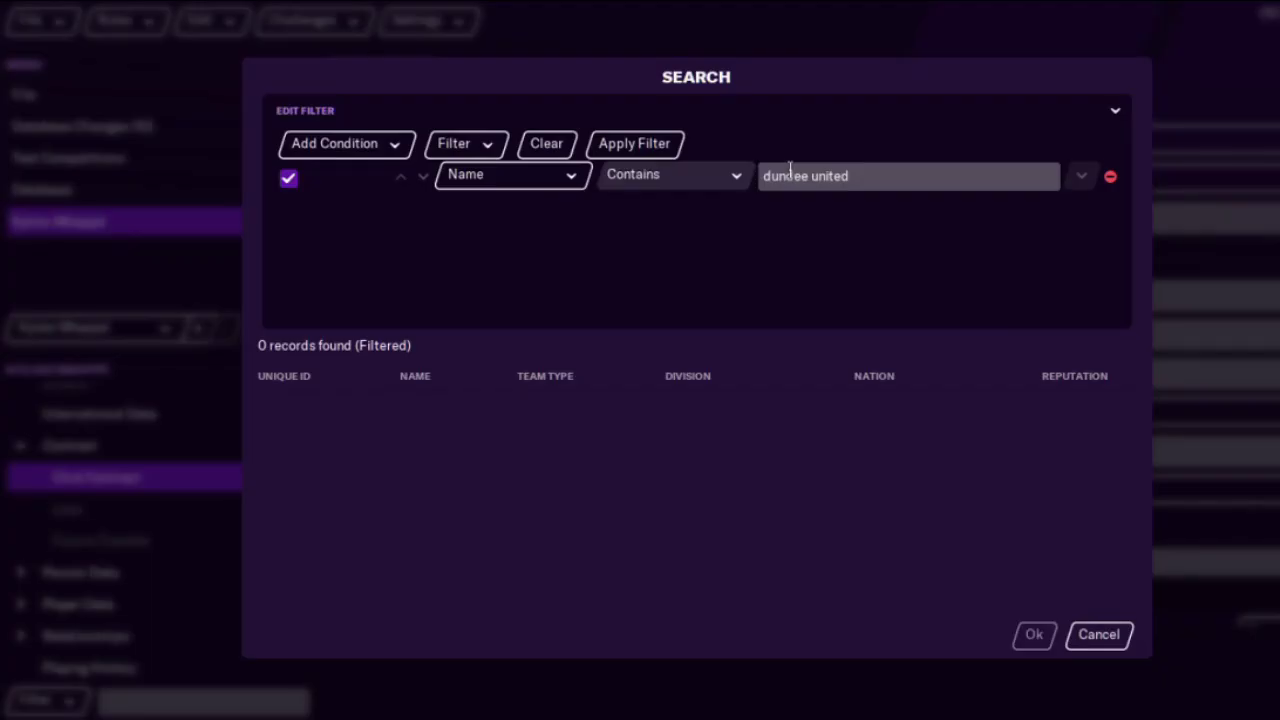
click(841, 180)
key(BackSpace)
key(BackSpace)
key(BackSpace)
key(BackSpace)
key(BackSpace)
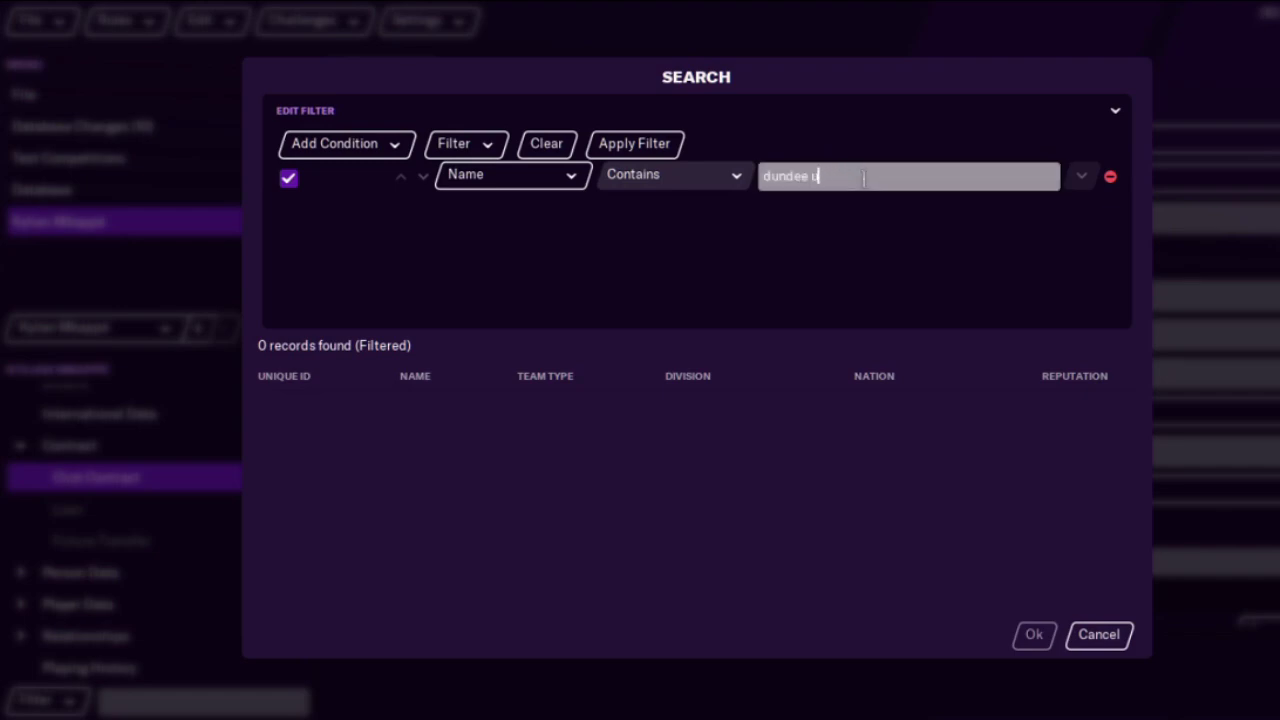
key(BackSpace)
key(BackSpace)
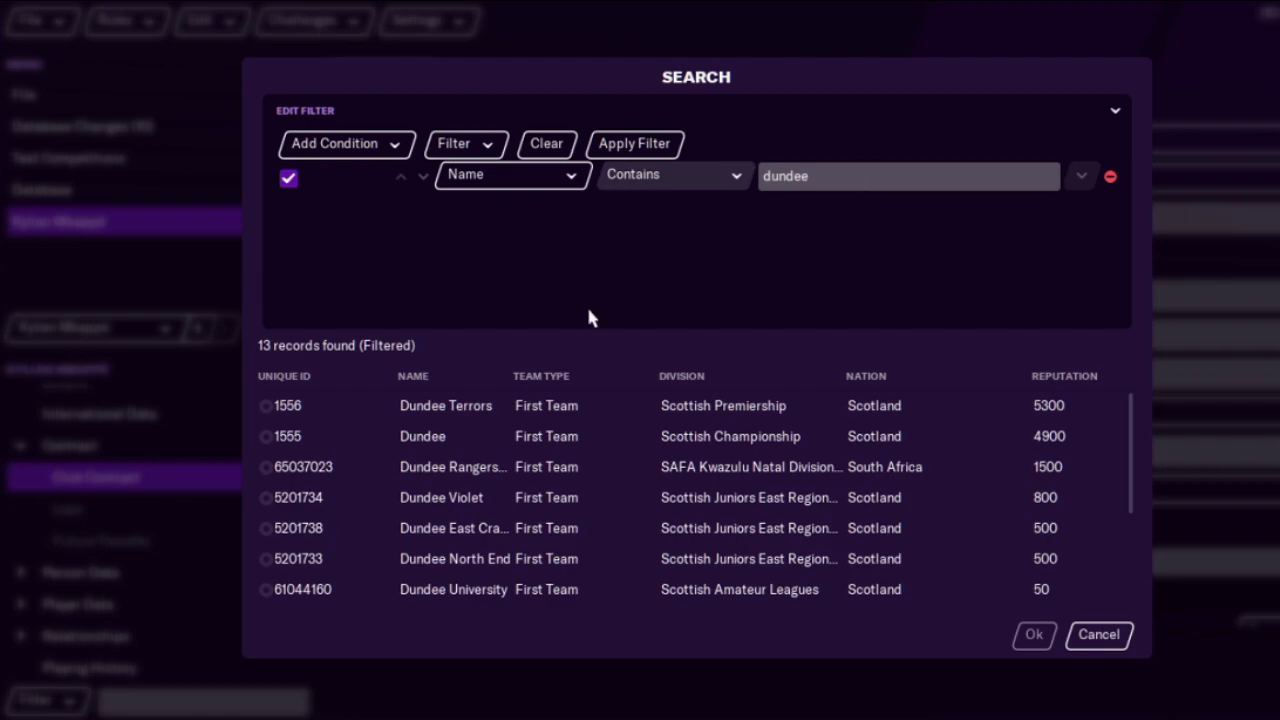
click(355, 405)
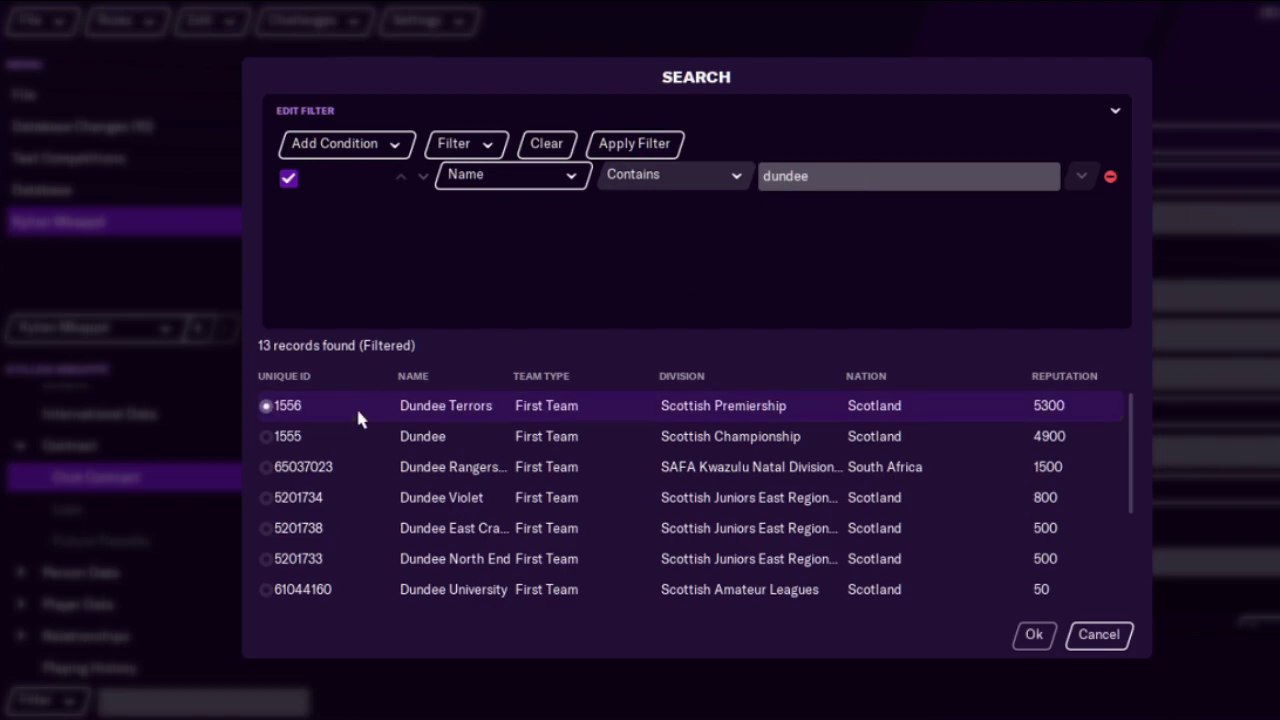
click(1031, 636)
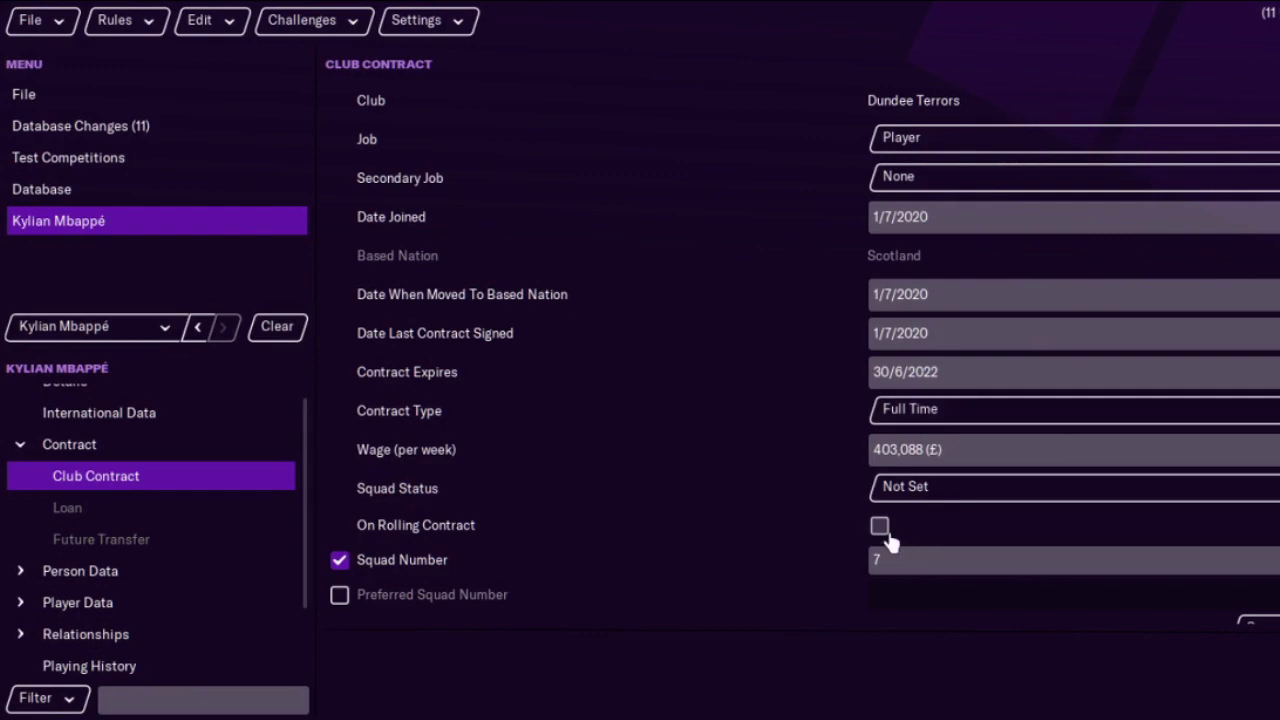
Set Mbappé's weekly wage to 3,088 (£).
click(892, 449)
key(BackSpace)
key(BackSpace)
text(3)
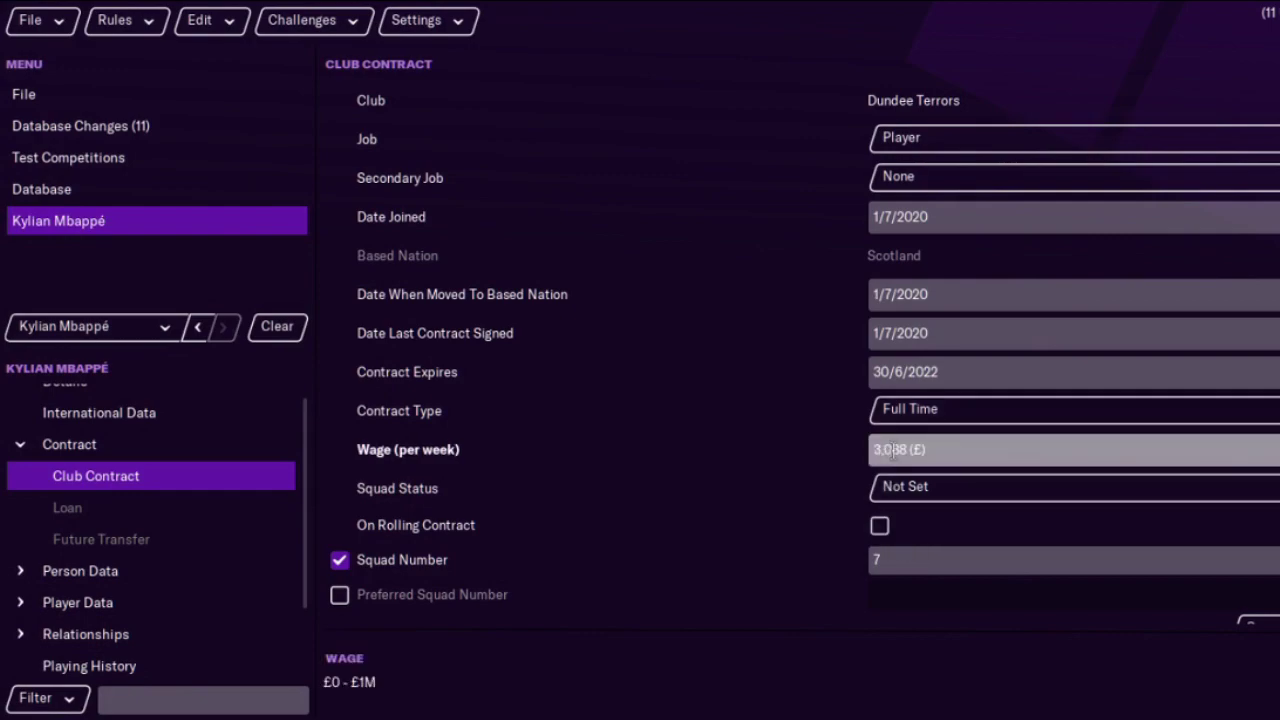
text(3)
key(BackSpace)
key(Delete)
text(3)
key(Return)
Set his contract expiry date to 30/6/2025 and show his General player data.
scroll(800, 400, down, 6)
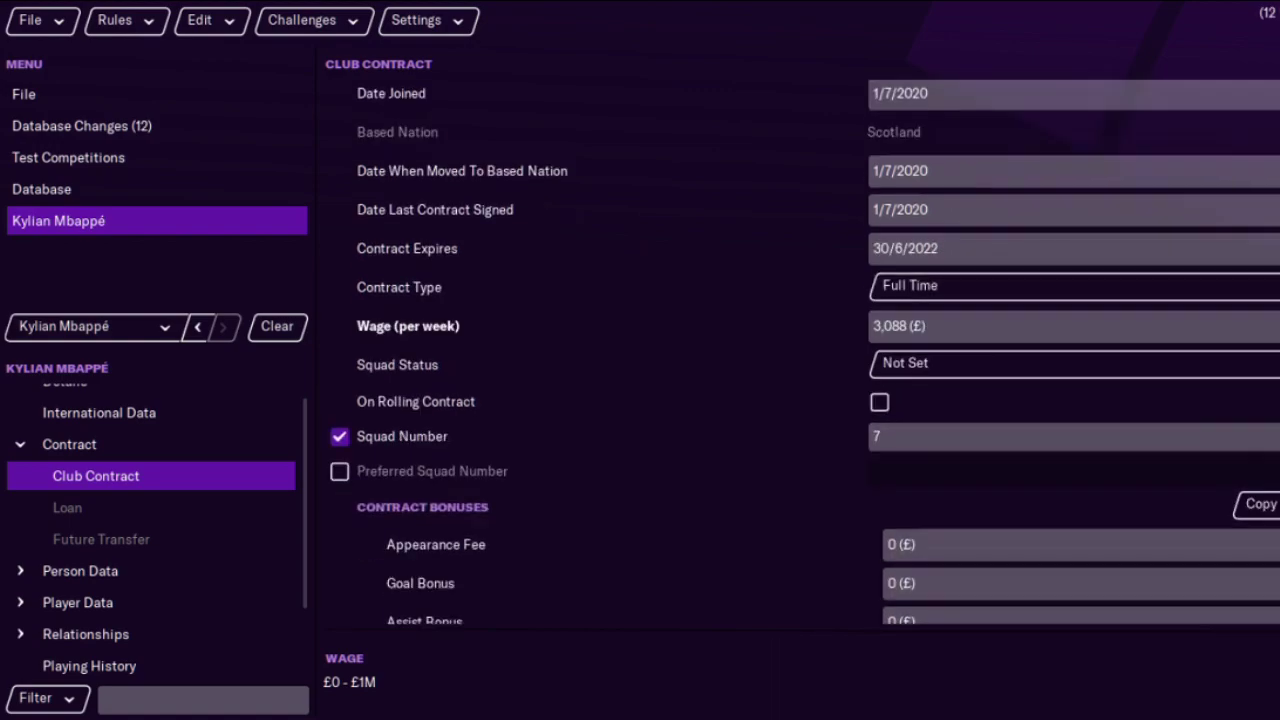
scroll(800, 400, up, 3)
scroll(800, 350, up, 3)
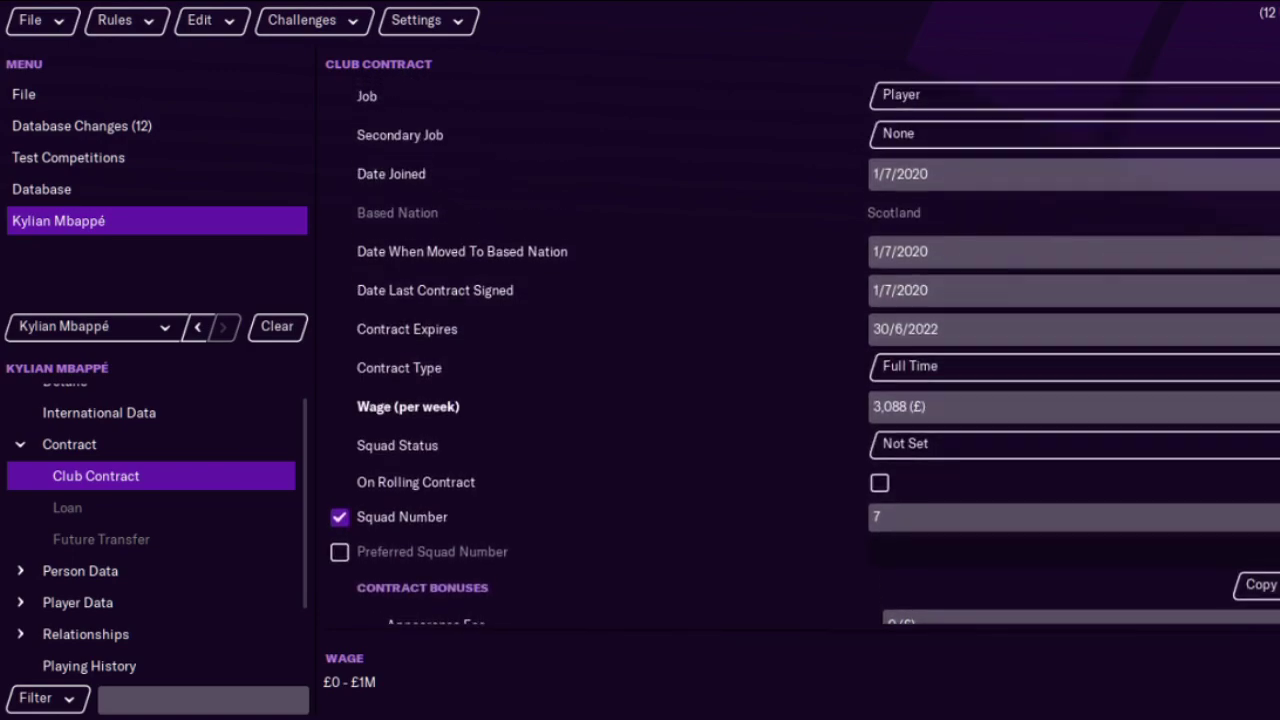
click(1045, 329)
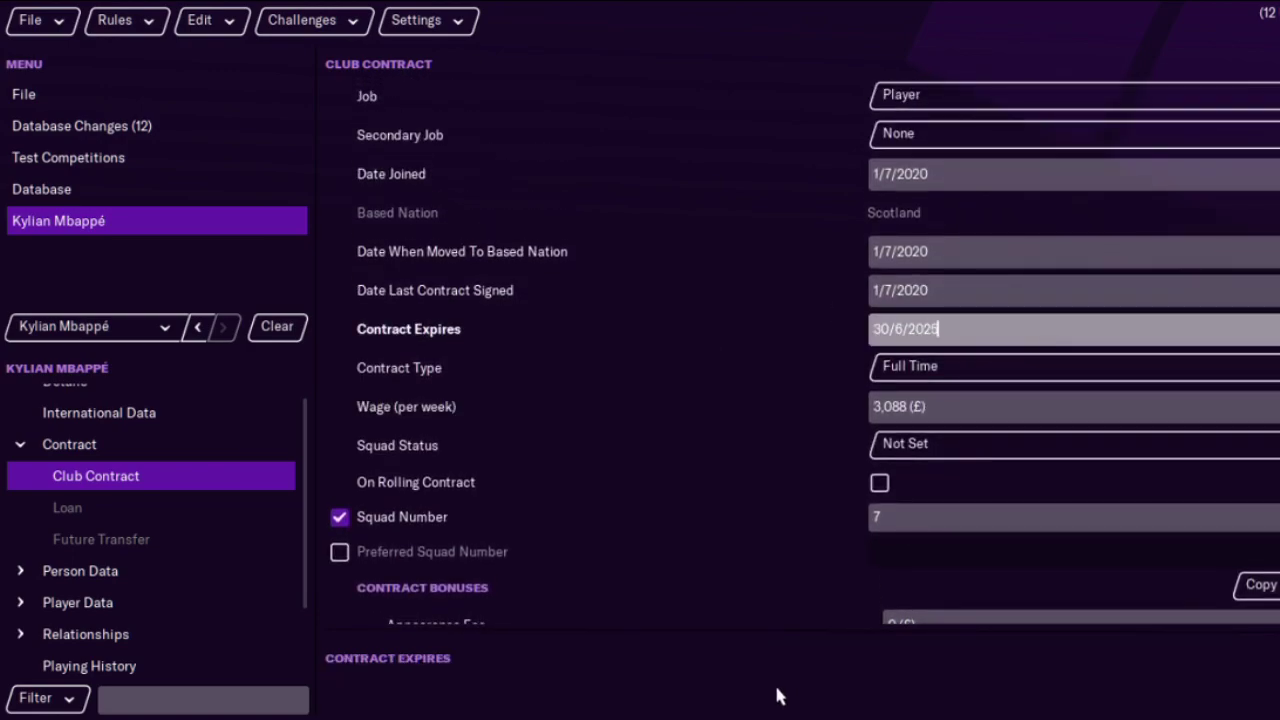
key(Return)
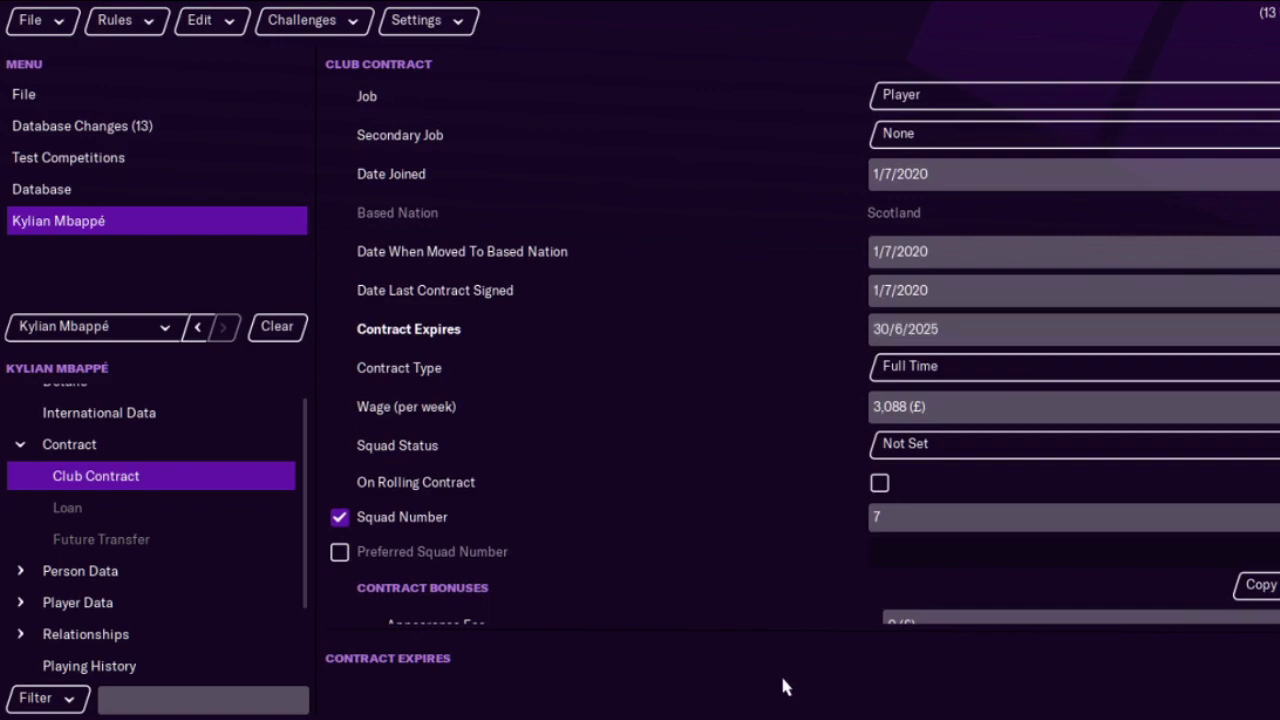
click(190, 605)
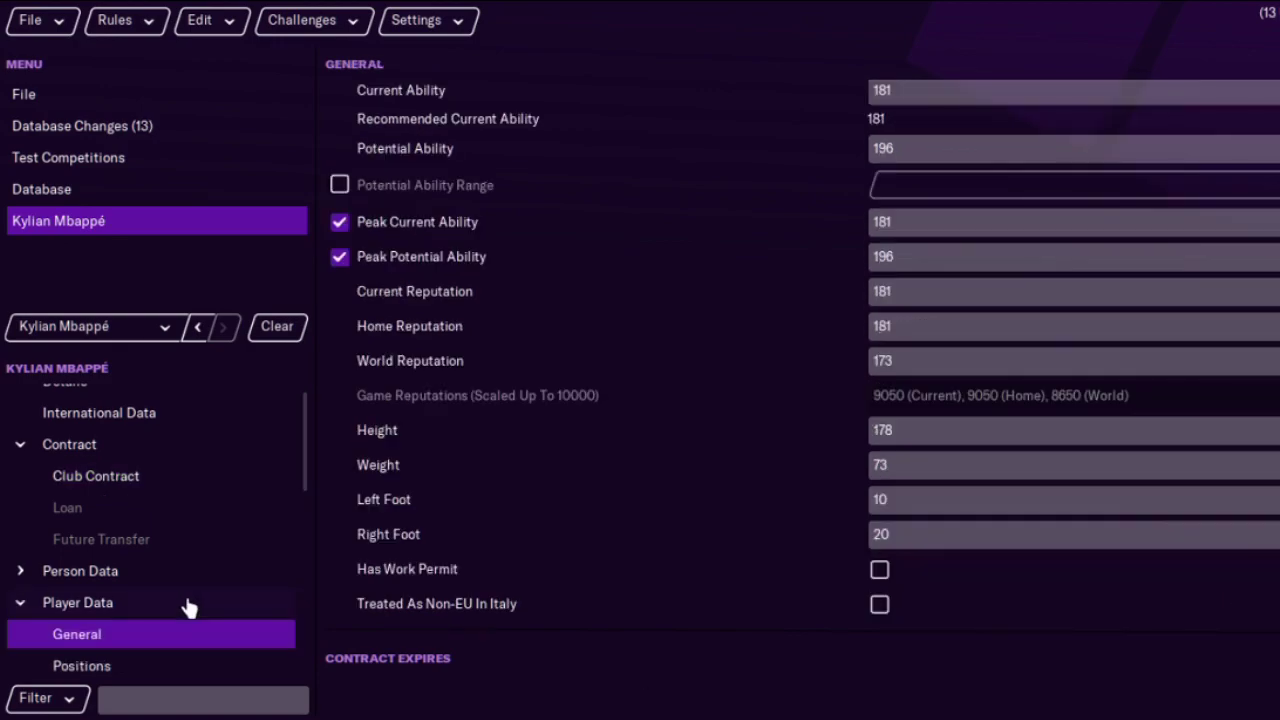
Set Mbappé's Current Ability to 190 and Potential Ability to 200.
click(938, 95)
key(BackSpace)
key(BackSpace)
text(80)
key(BackSpace)
text(90)
click(918, 142)
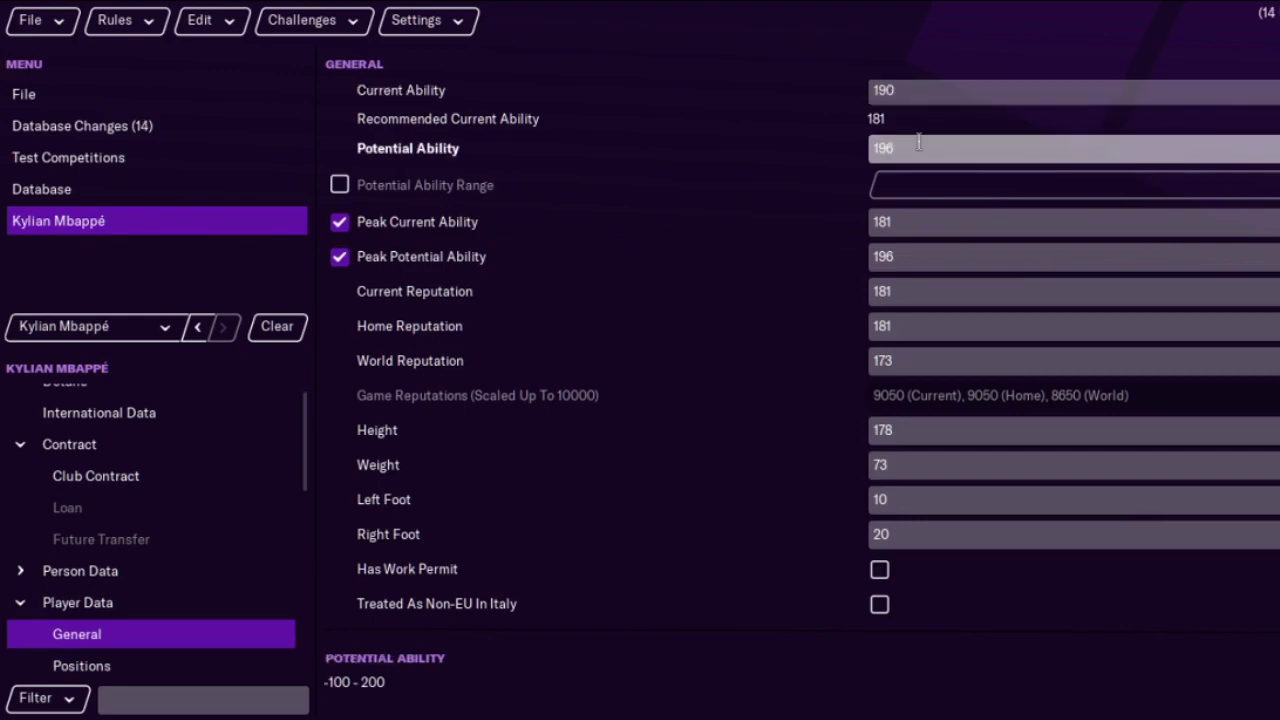
key(BackSpace)
key(BackSpace)
key(BackSpace)
text(200)
Set Peak Current Ability to 190 and Peak Potential Ability to 200.
click(920, 218)
key(BackSpace)
text(90)
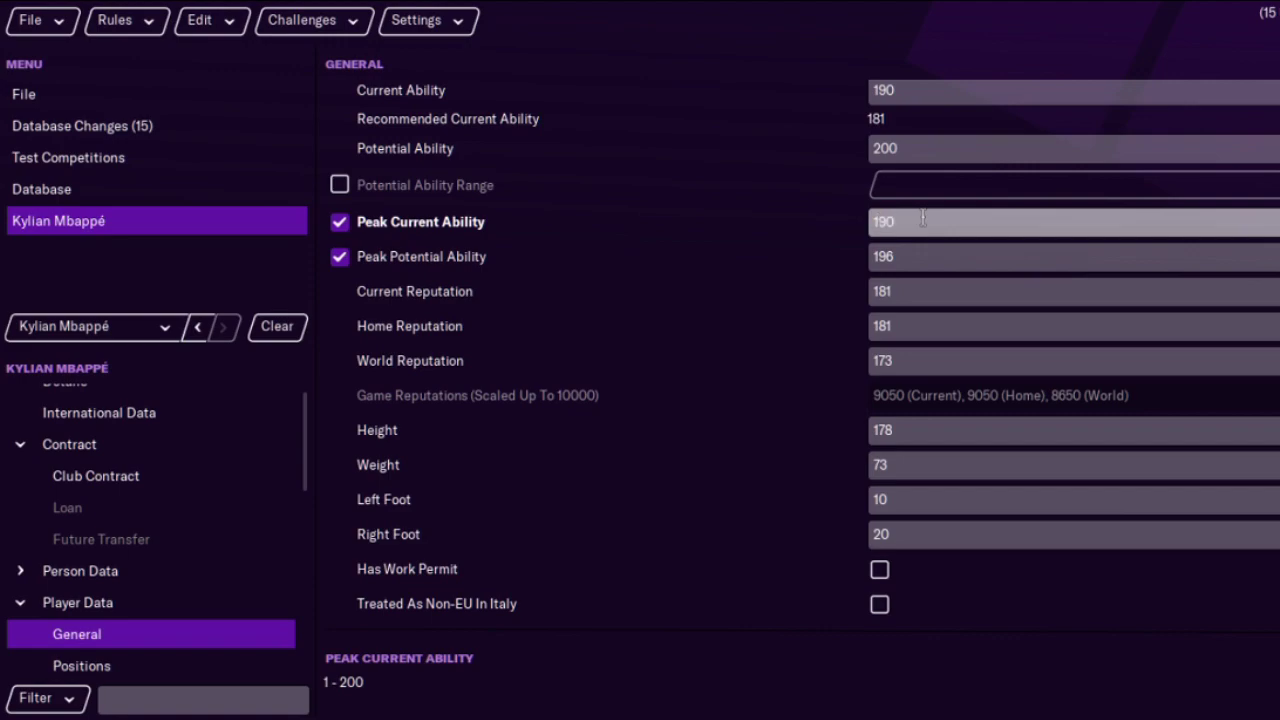
click(922, 245)
key(BackSpace)
key(BackSpace)
key(BackSpace)
text(200)
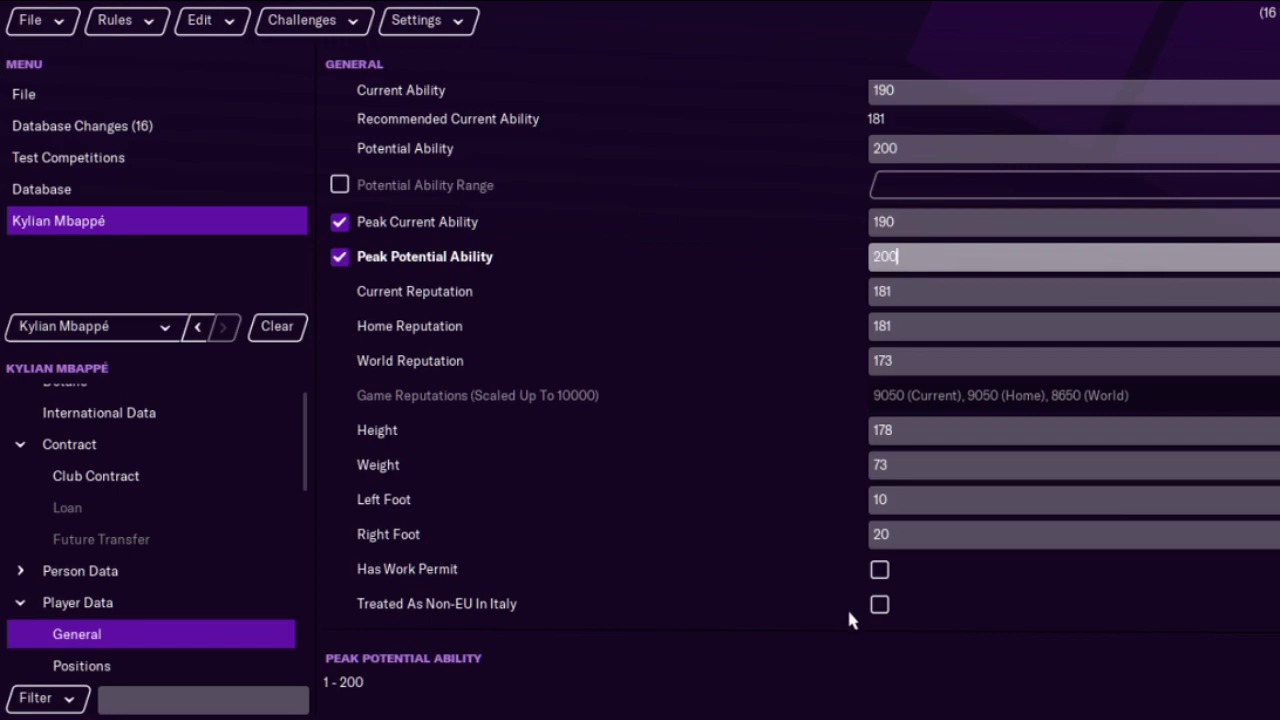
key(Return)
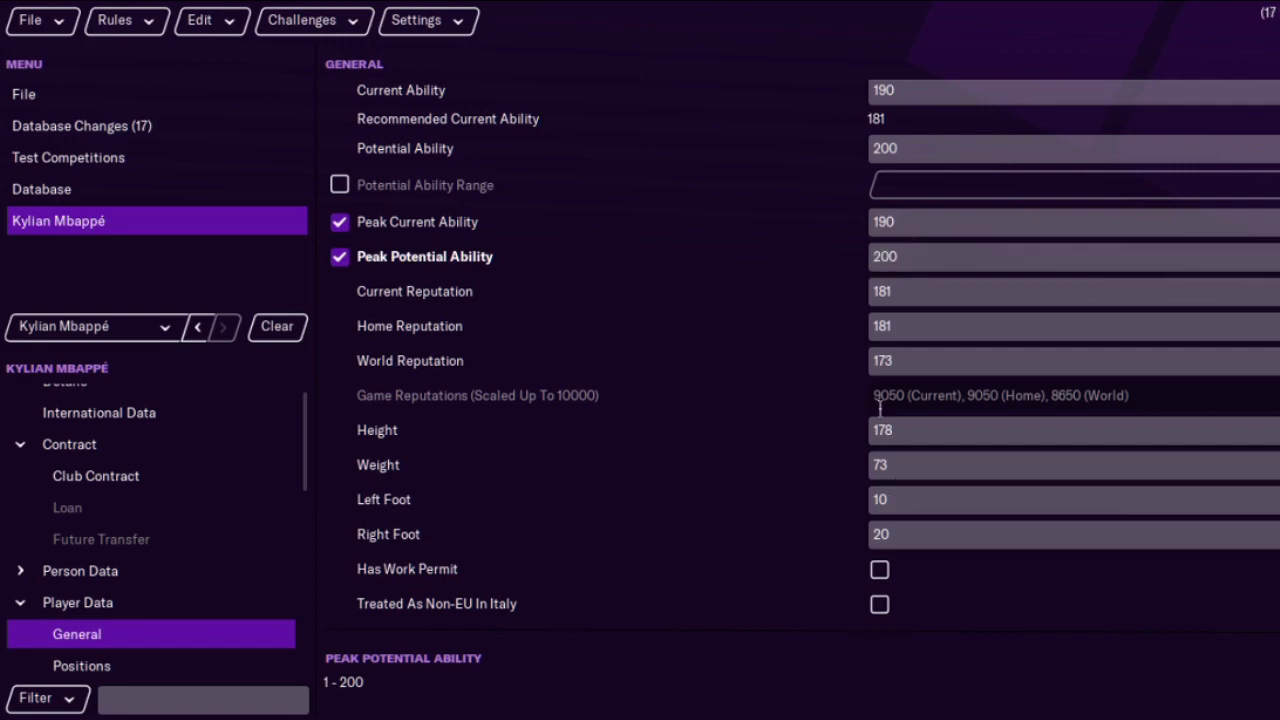
click(937, 291)
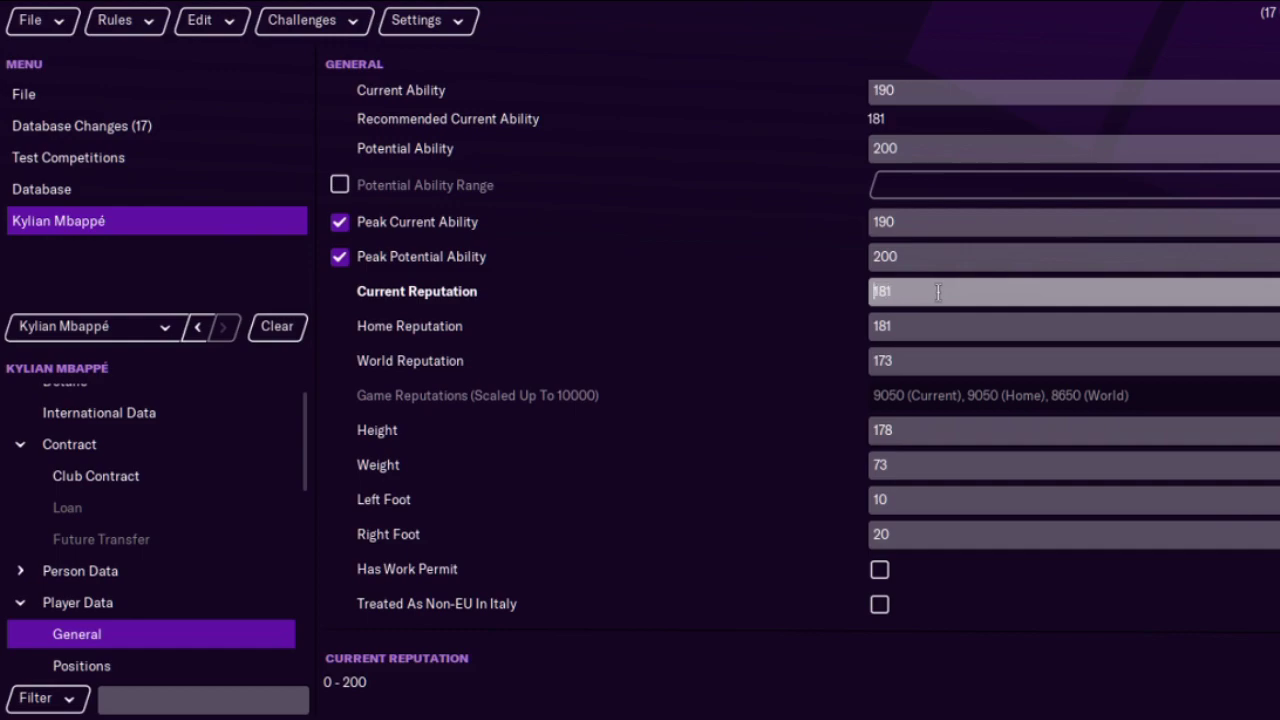
Set Mbappé's reputations to 81 current, 90 home and 73 world.
key(Delete)
right_click(880, 322)
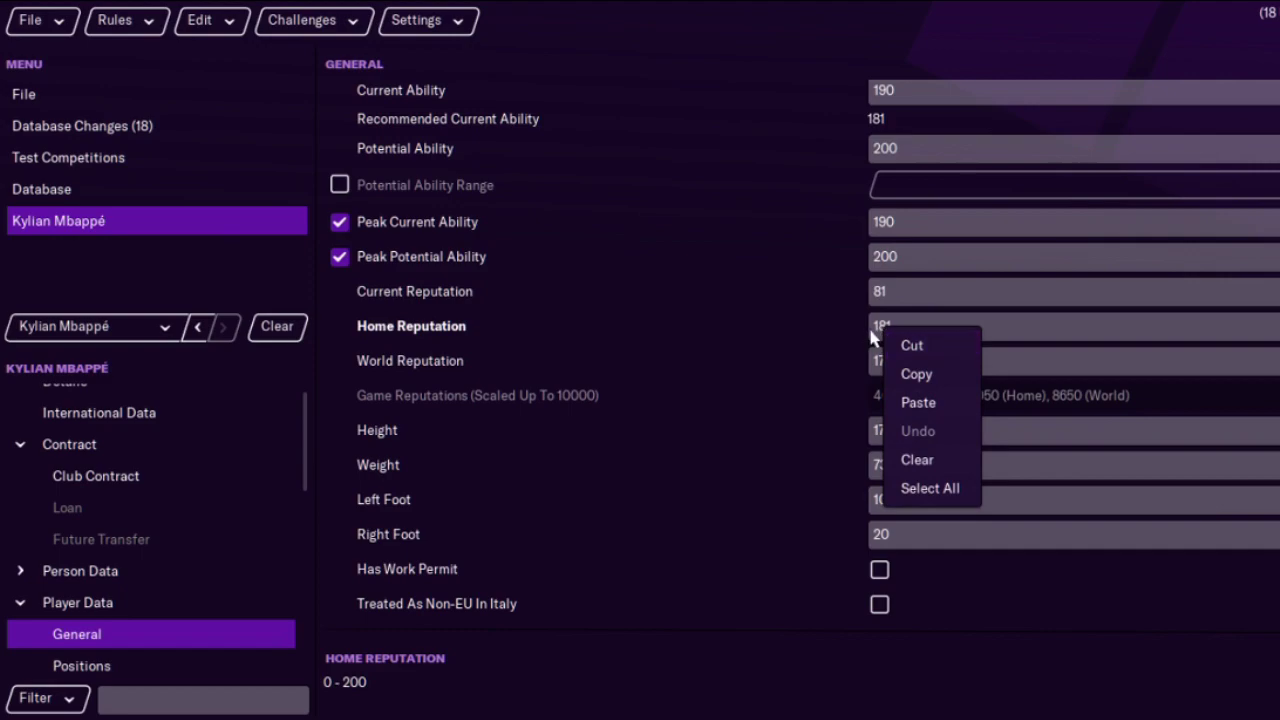
click(910, 345)
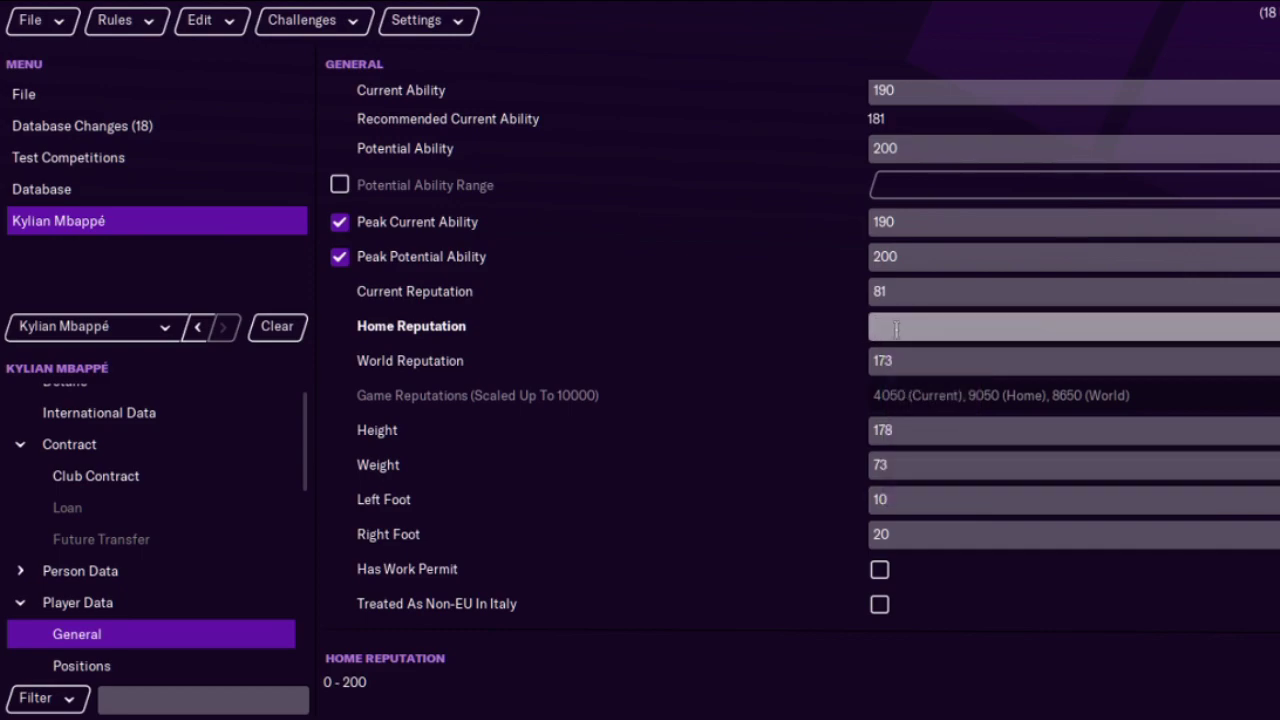
text(90)
click(900, 357)
key(BackSpace)
key(BackSpace)
text(73)
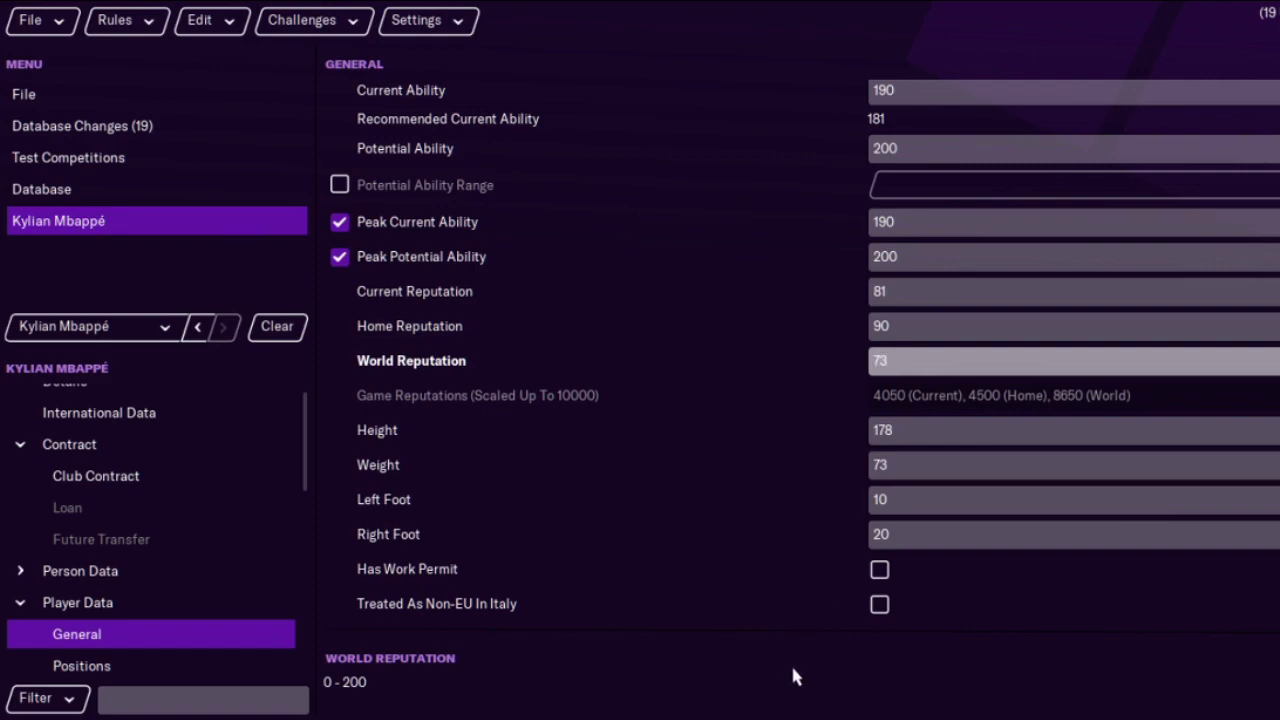
key(Return)
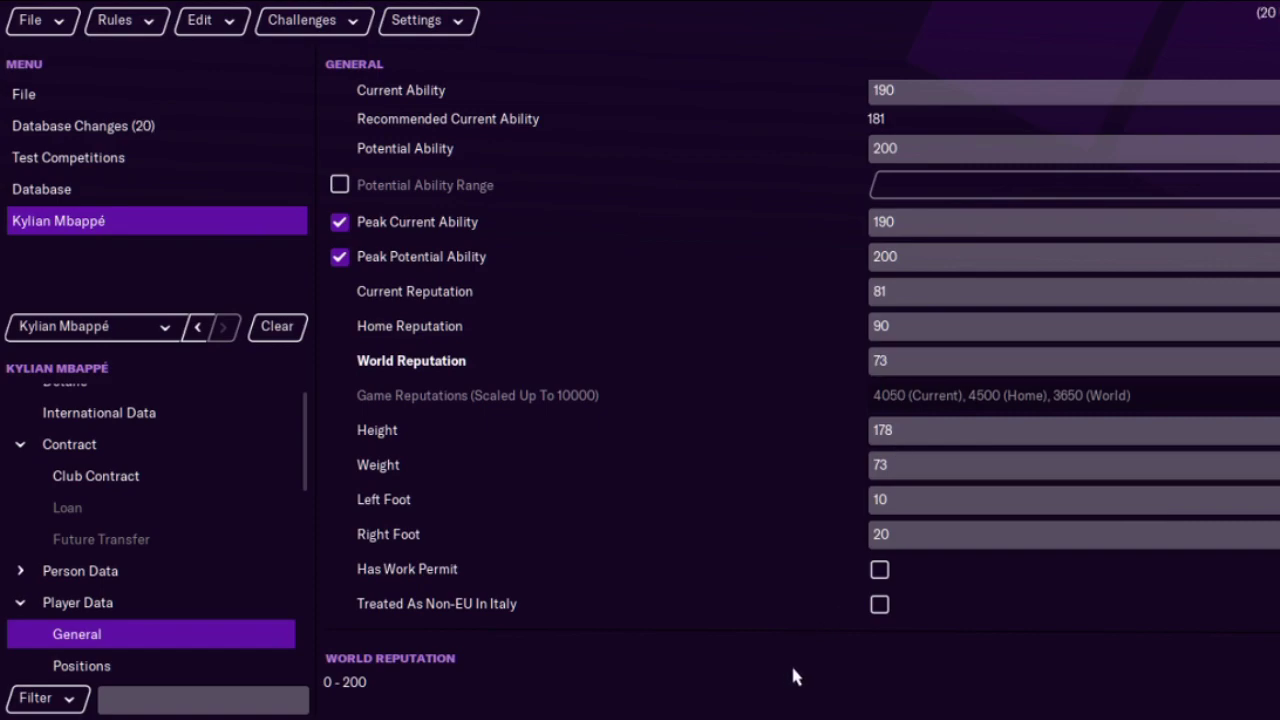
Set his weight to 80 and left foot rating to 20.
click(899, 466)
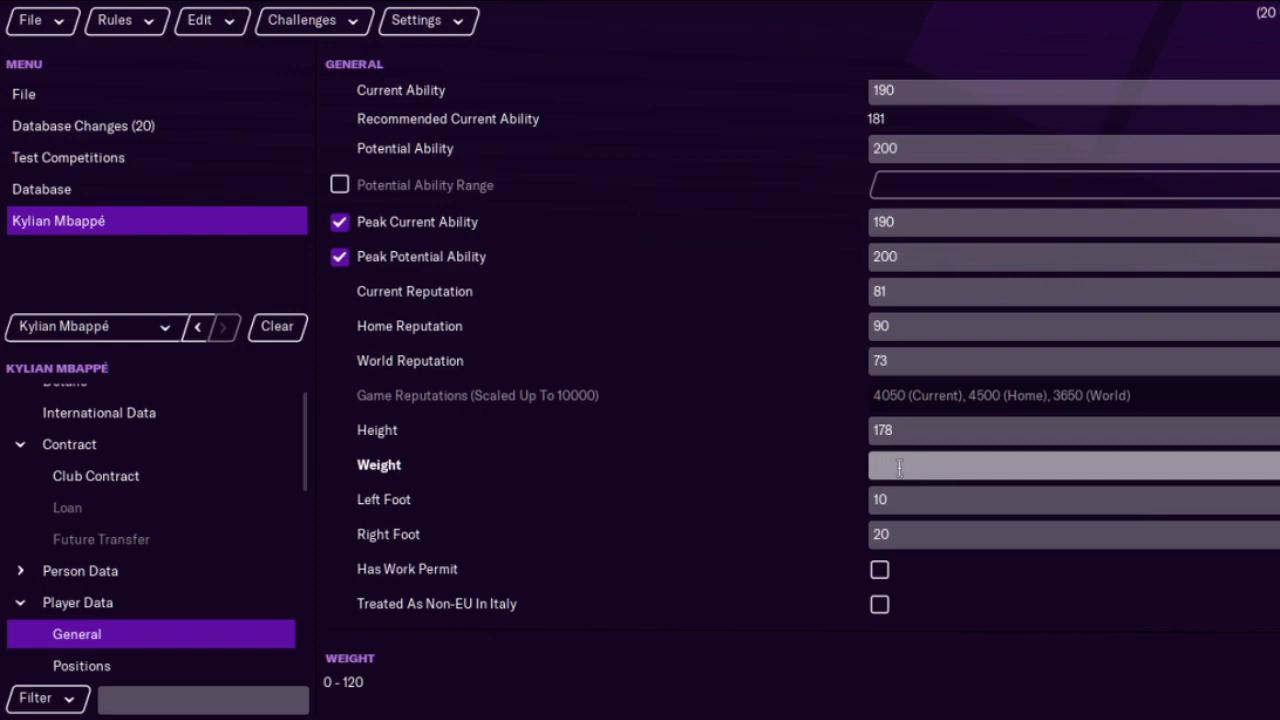
text(80)
key(Return)
click(903, 503)
text(20)
key(Return)
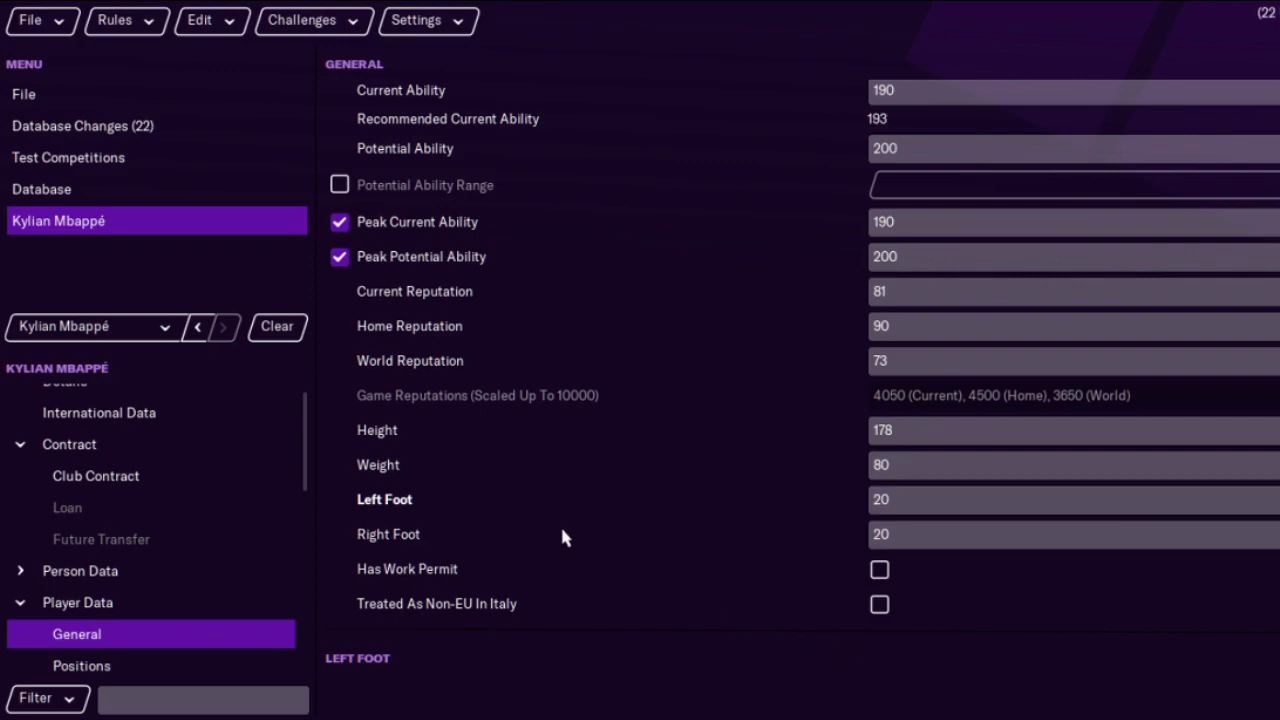
scroll(303, 443, up, 1)
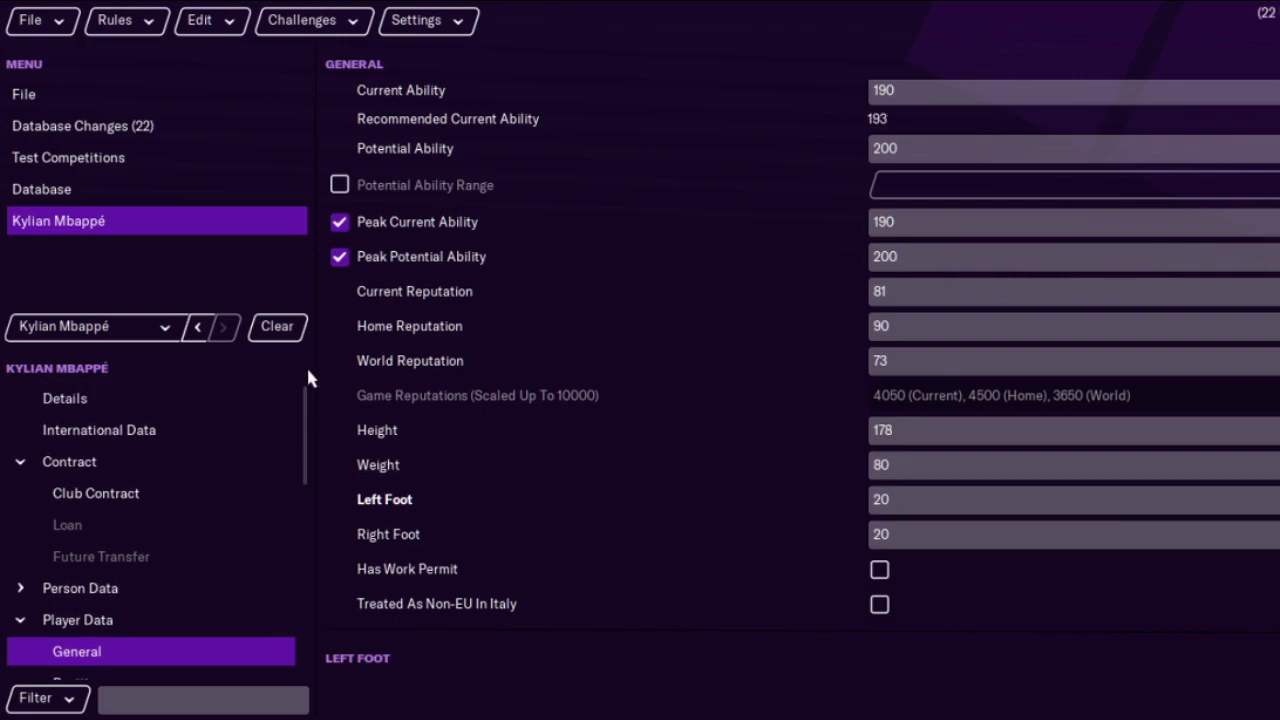
Switch to Dundee Terrors and open the Tannadice Park stadium details.
click(128, 335)
click(130, 364)
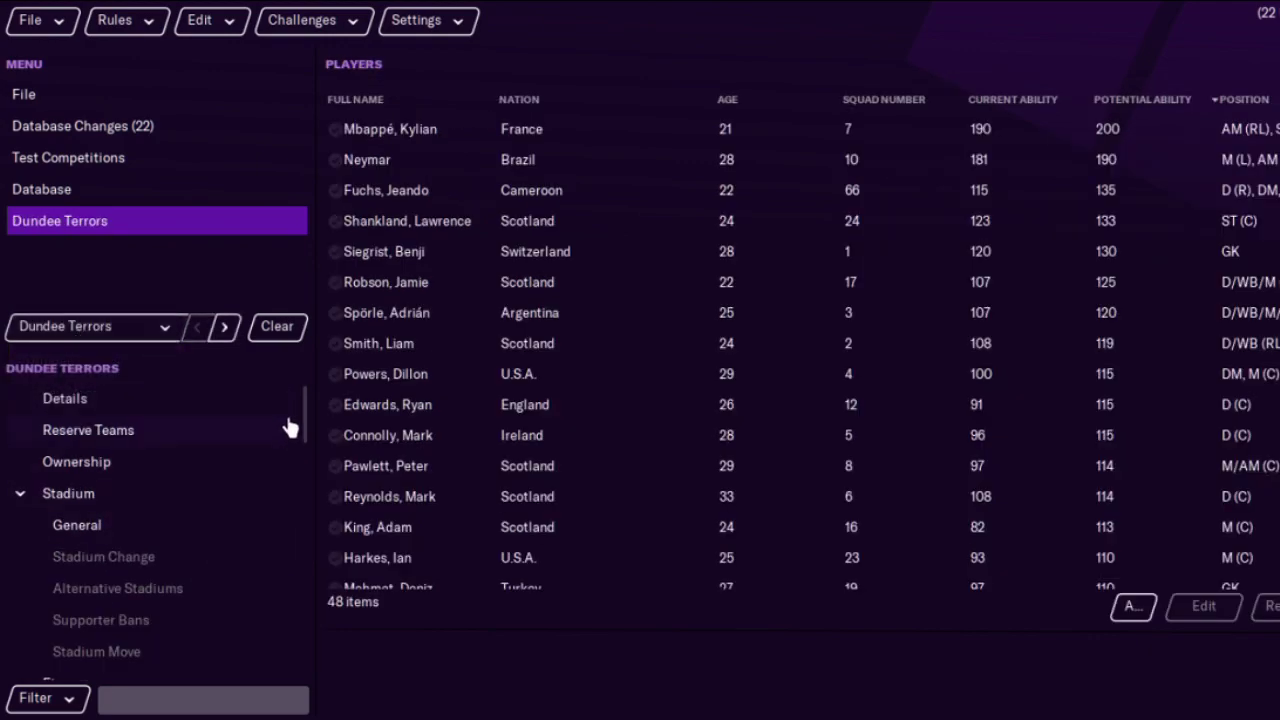
click(217, 532)
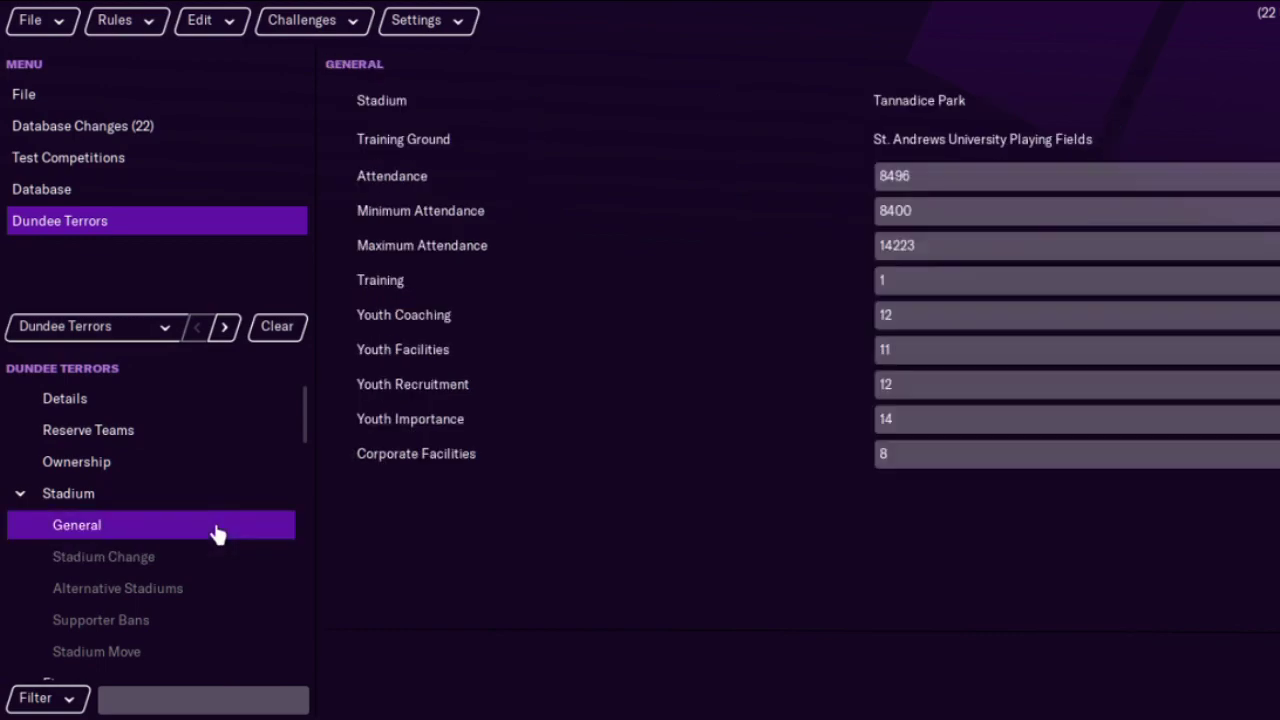
click(921, 103)
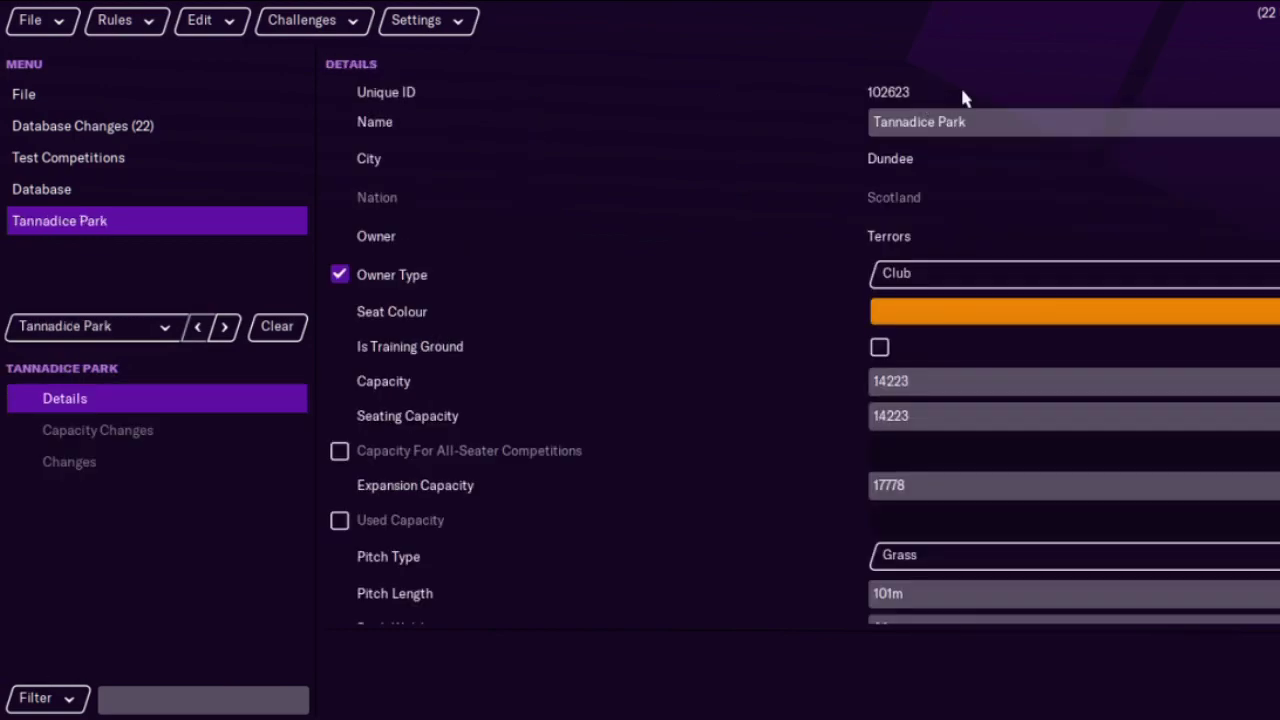
Set capacity 60000, seating capacity 60000 and expansion capacity 80000.
click(927, 381)
key(BackSpace)
key(BackSpace)
key(BackSpace)
key(BackSpace)
key(BackSpace)
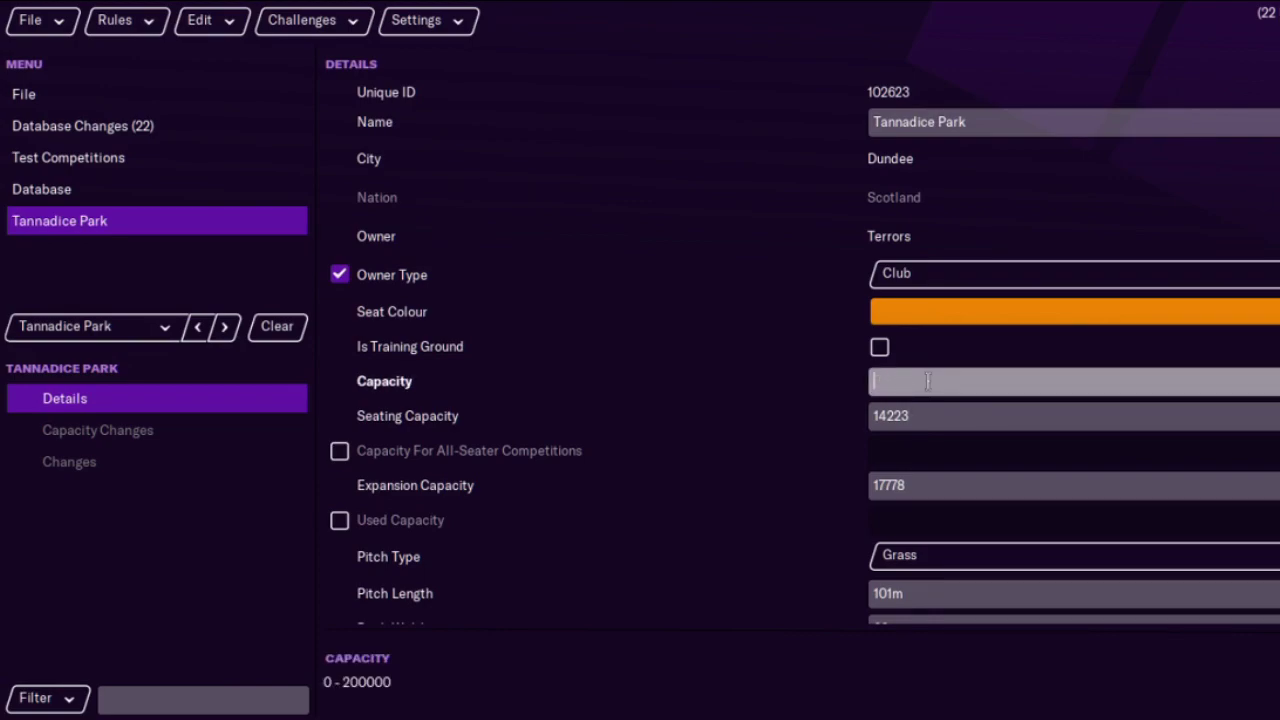
text(60000)
click(943, 428)
key(BackSpace)
key(BackSpace)
key(BackSpace)
key(BackSpace)
key(BackSpace)
text(6000)
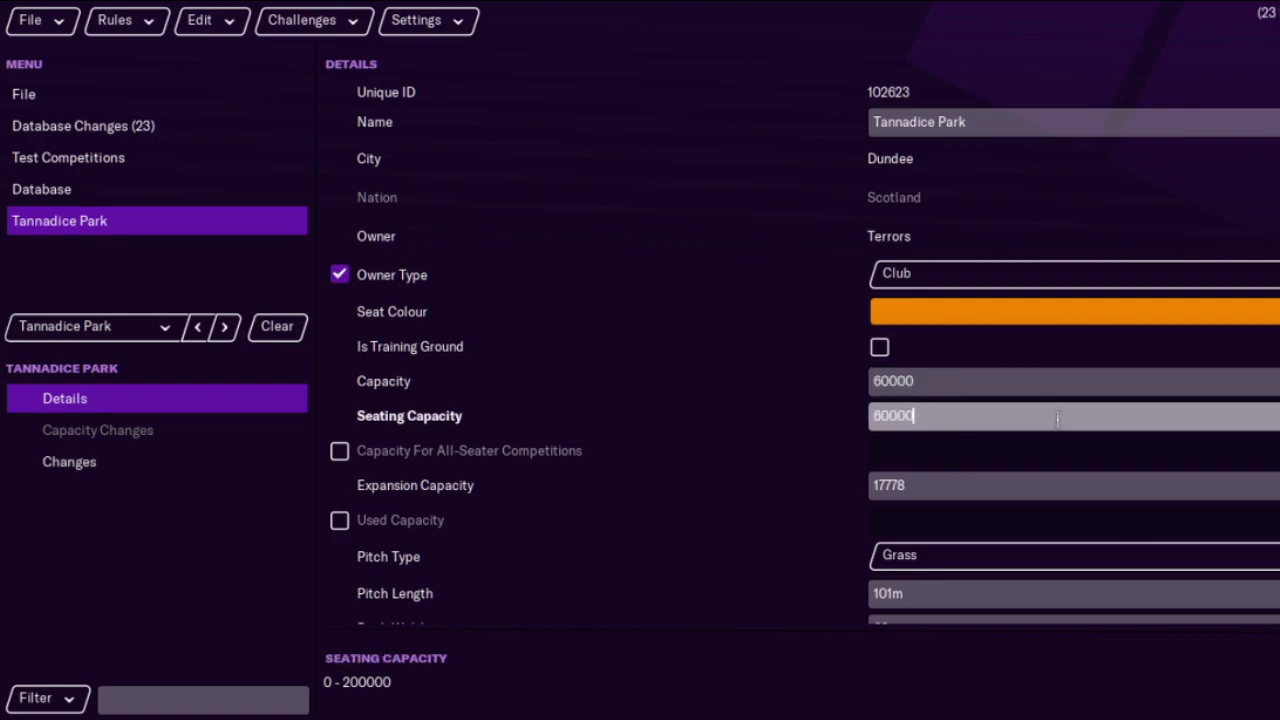
click(968, 490)
key(BackSpace)
key(BackSpace)
key(BackSpace)
key(BackSpace)
text(80000)
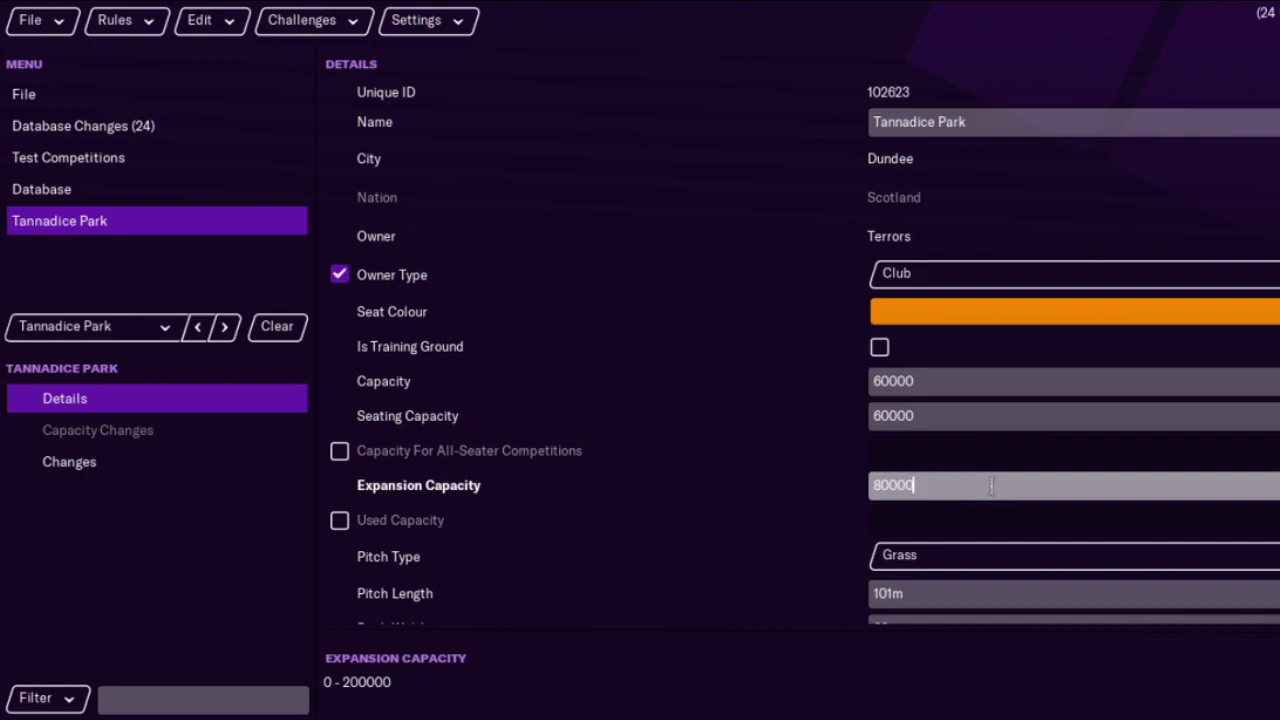
key(Return)
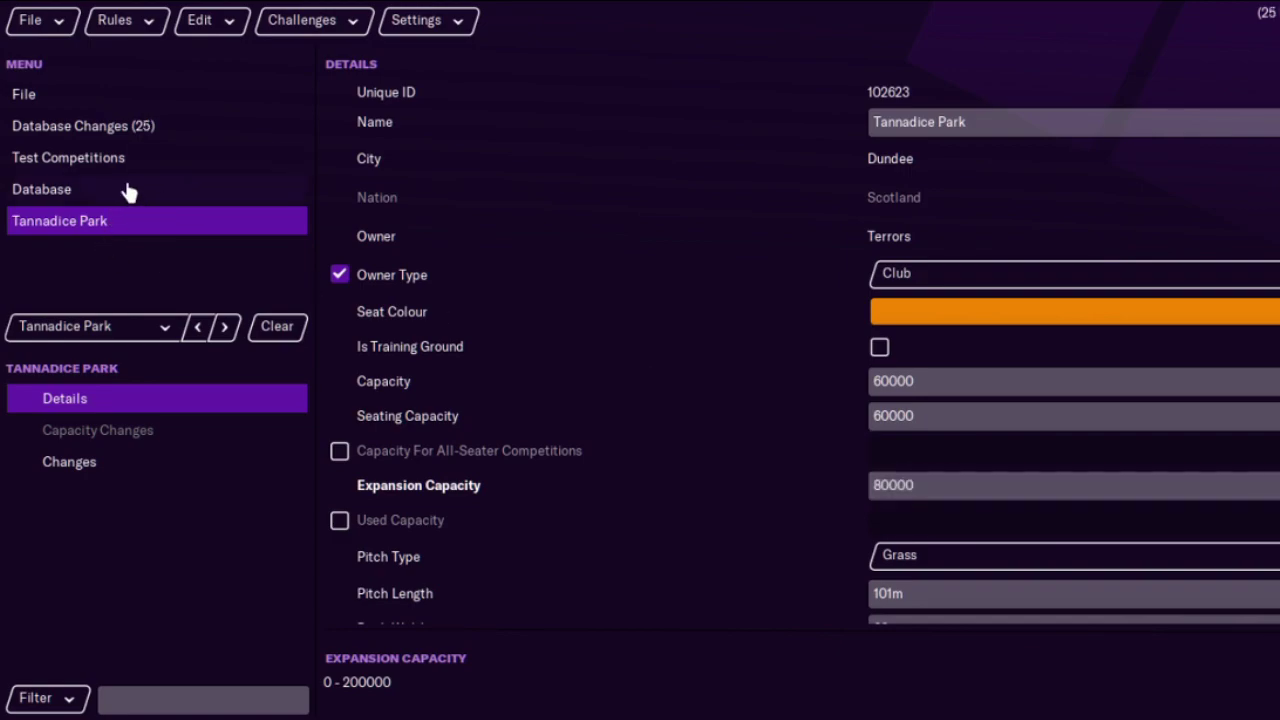
Return to the Dundee Terrors club record and show its Details and competition settings.
click(128, 192)
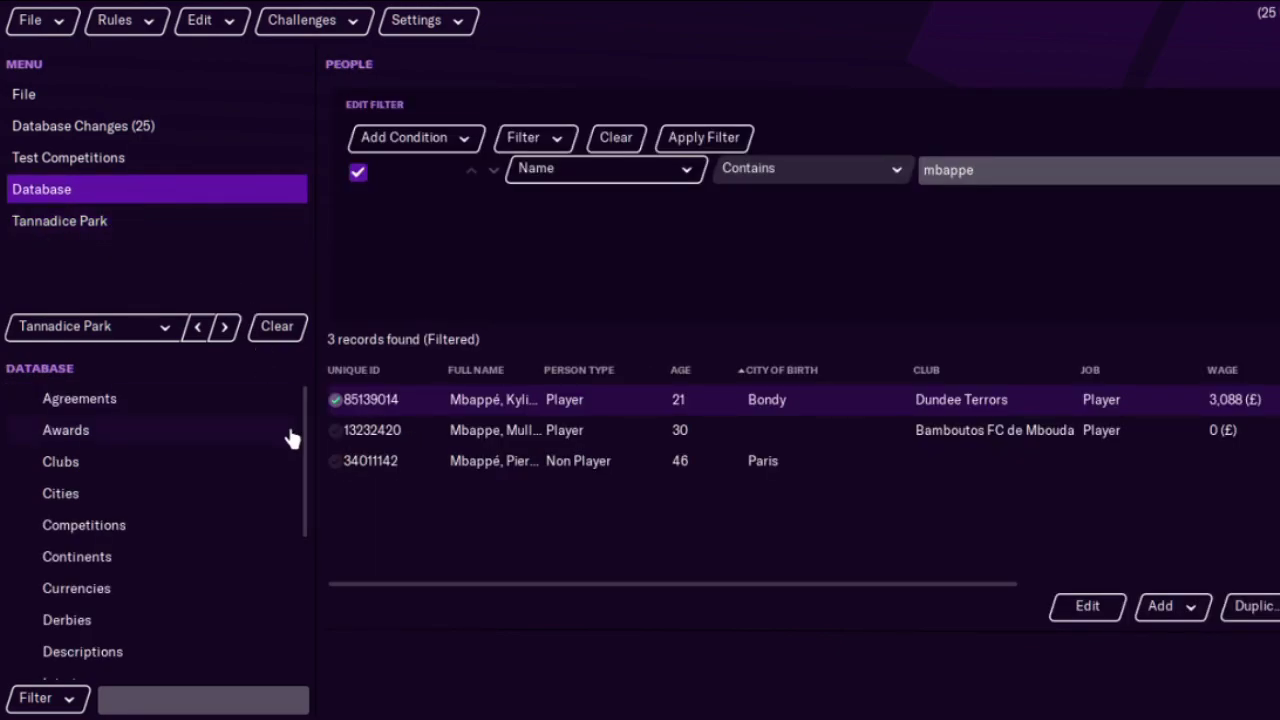
click(213, 462)
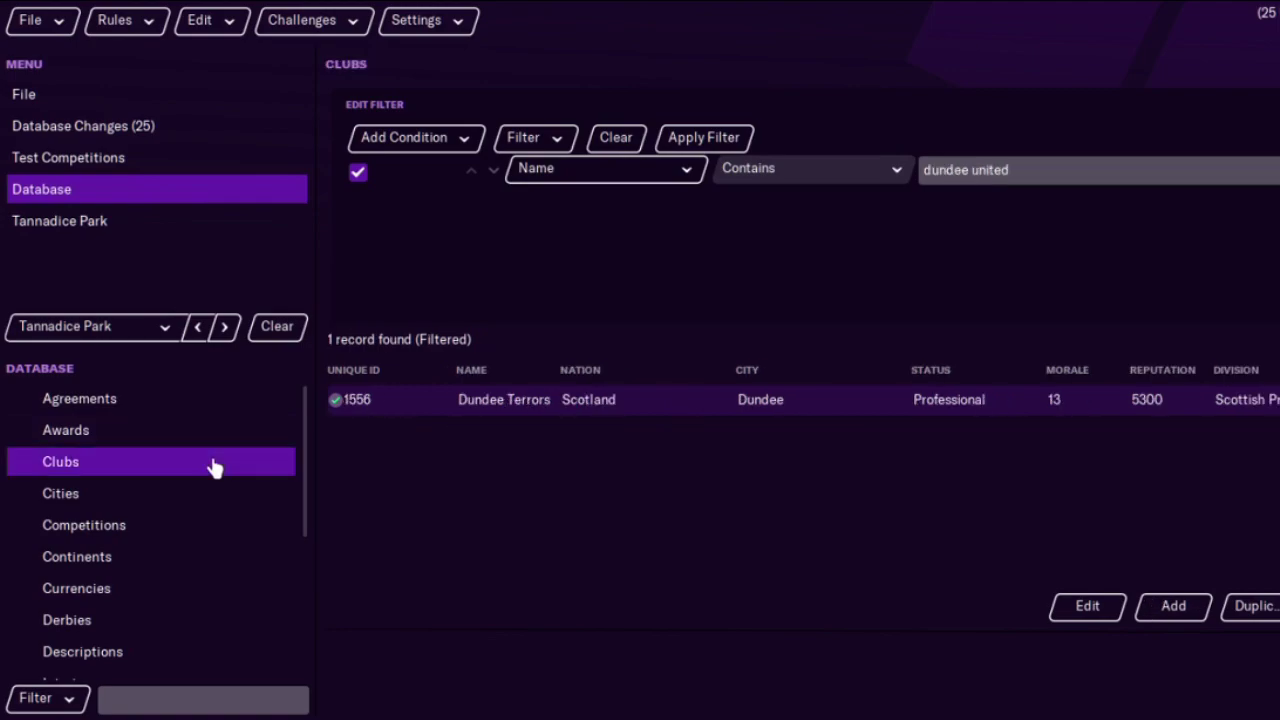
click(165, 328)
click(118, 361)
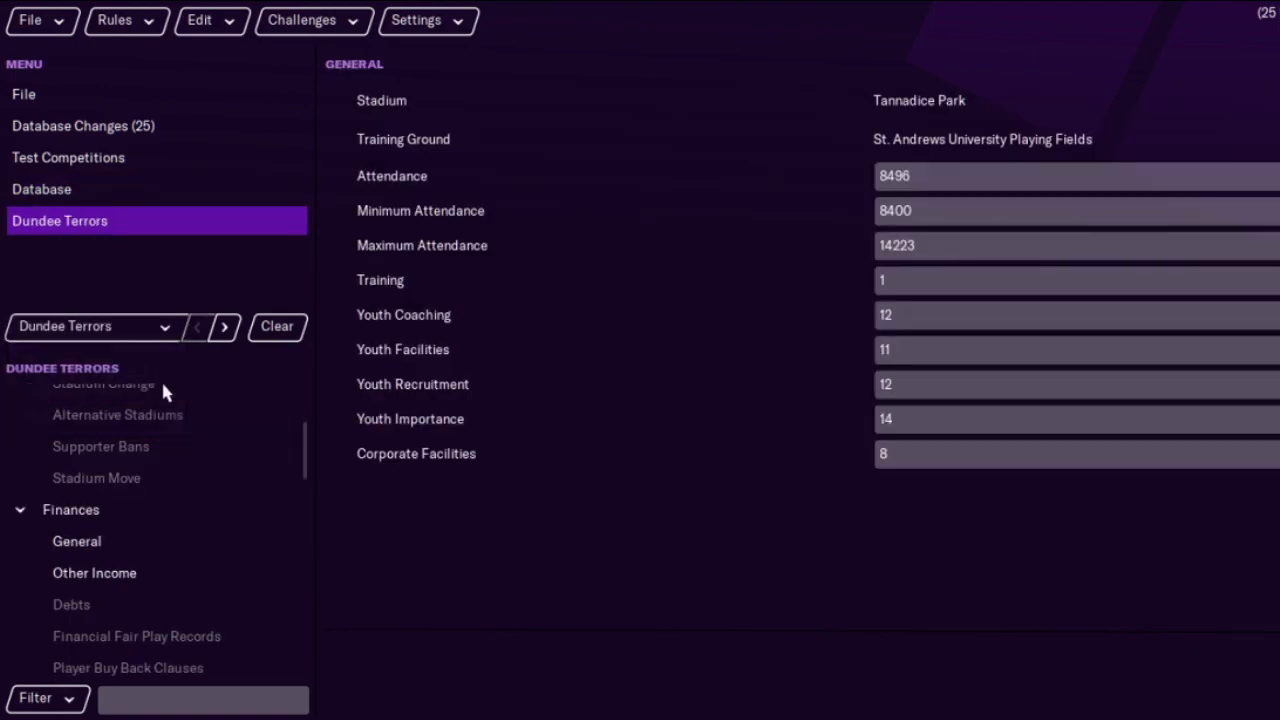
drag(305, 457, 297, 400)
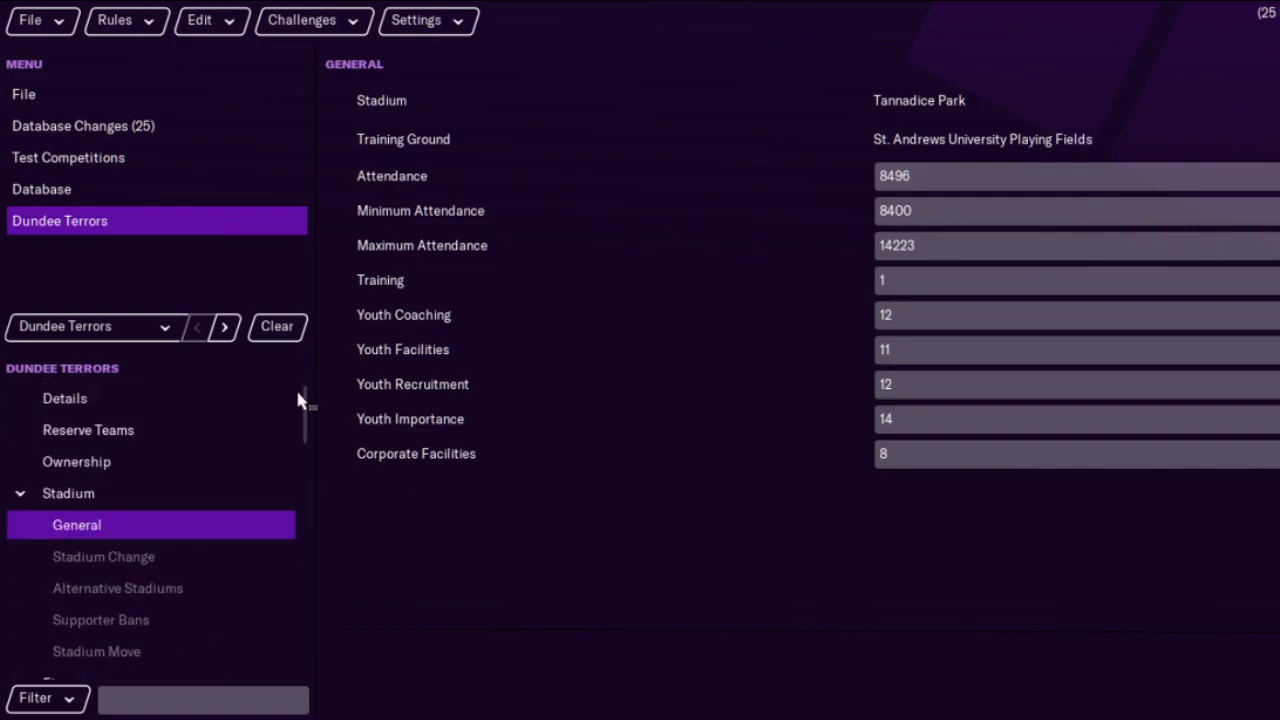
click(175, 401)
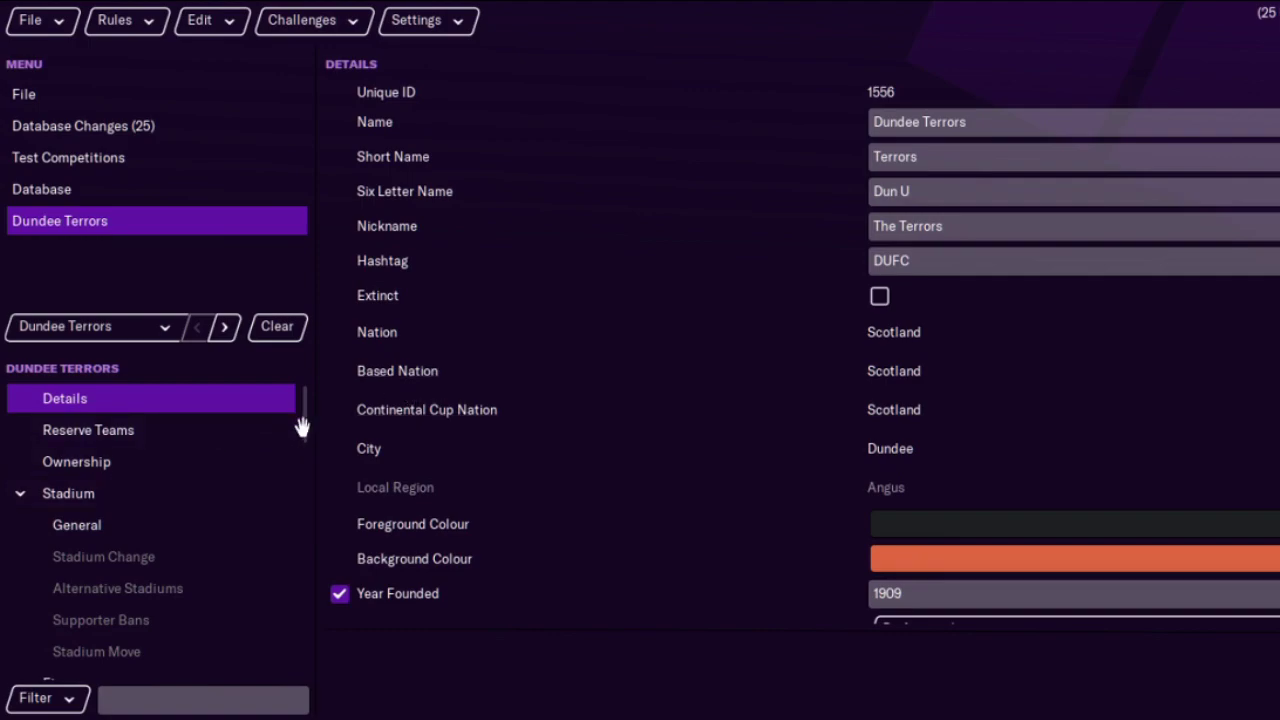
drag(304, 428, 294, 549)
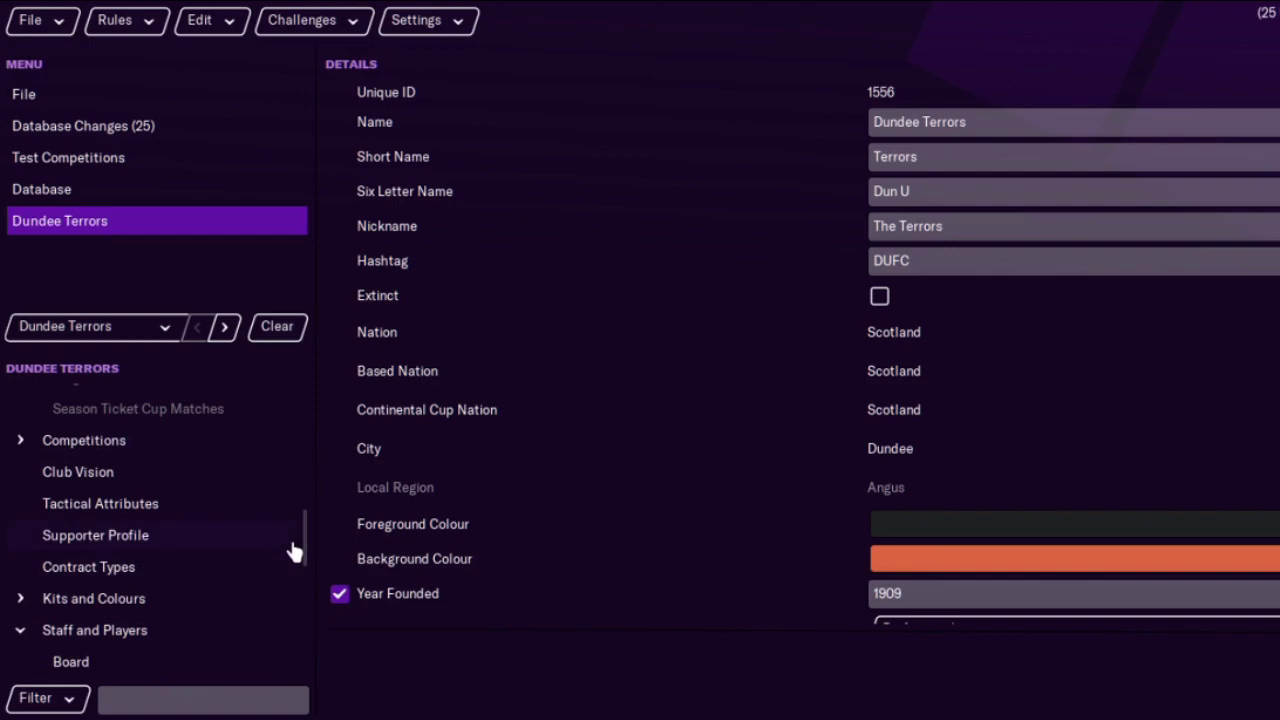
click(188, 441)
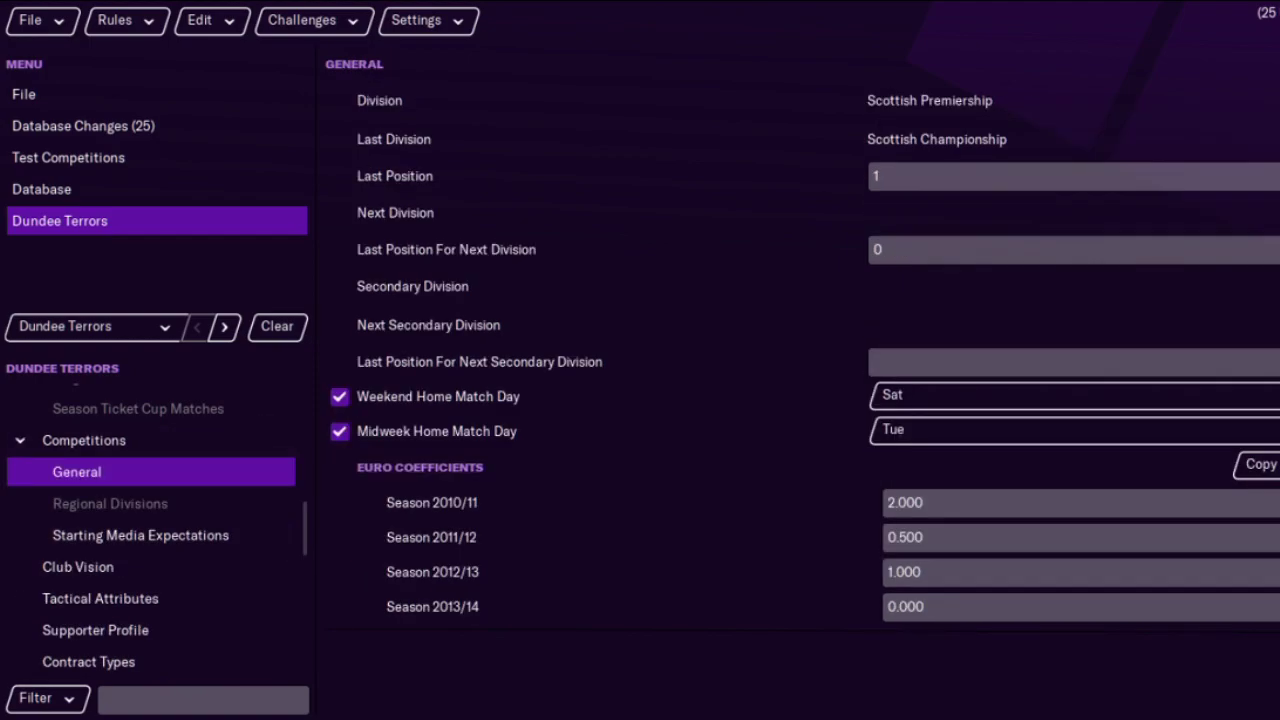
Search competitions named 'premier' and set English Premier Division as Dundee Terrors' division.
click(886, 150)
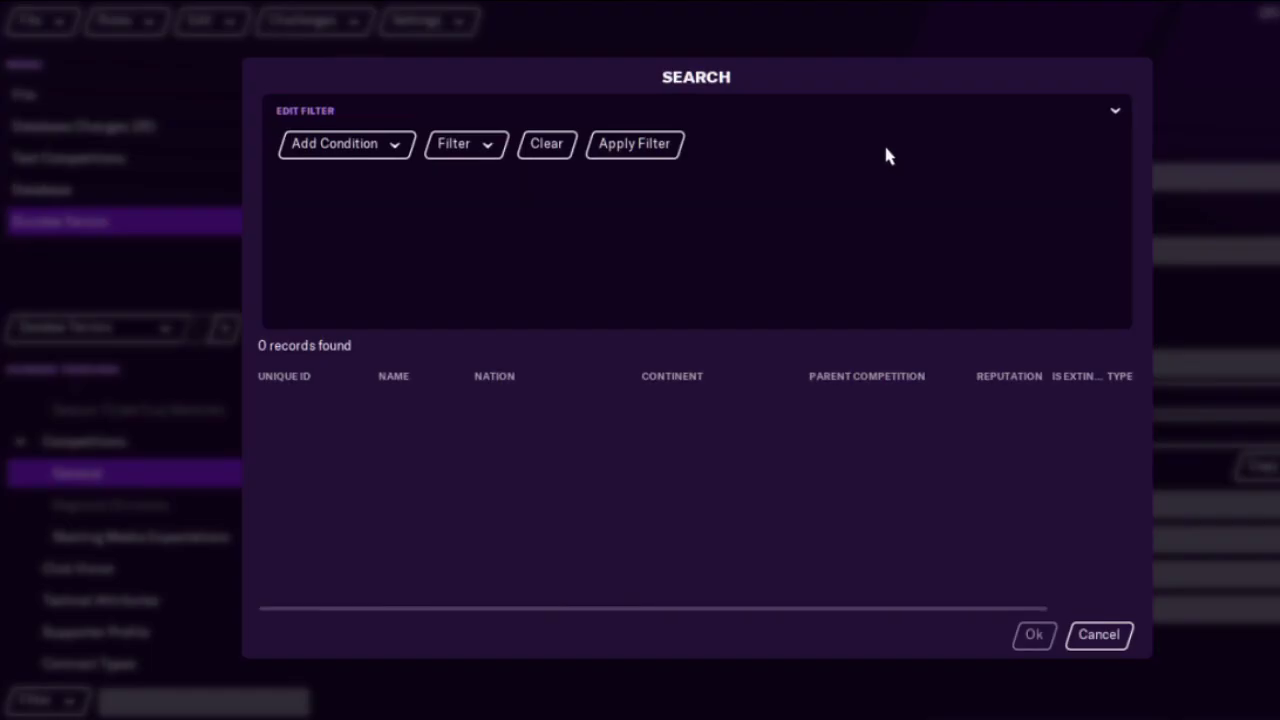
click(366, 157)
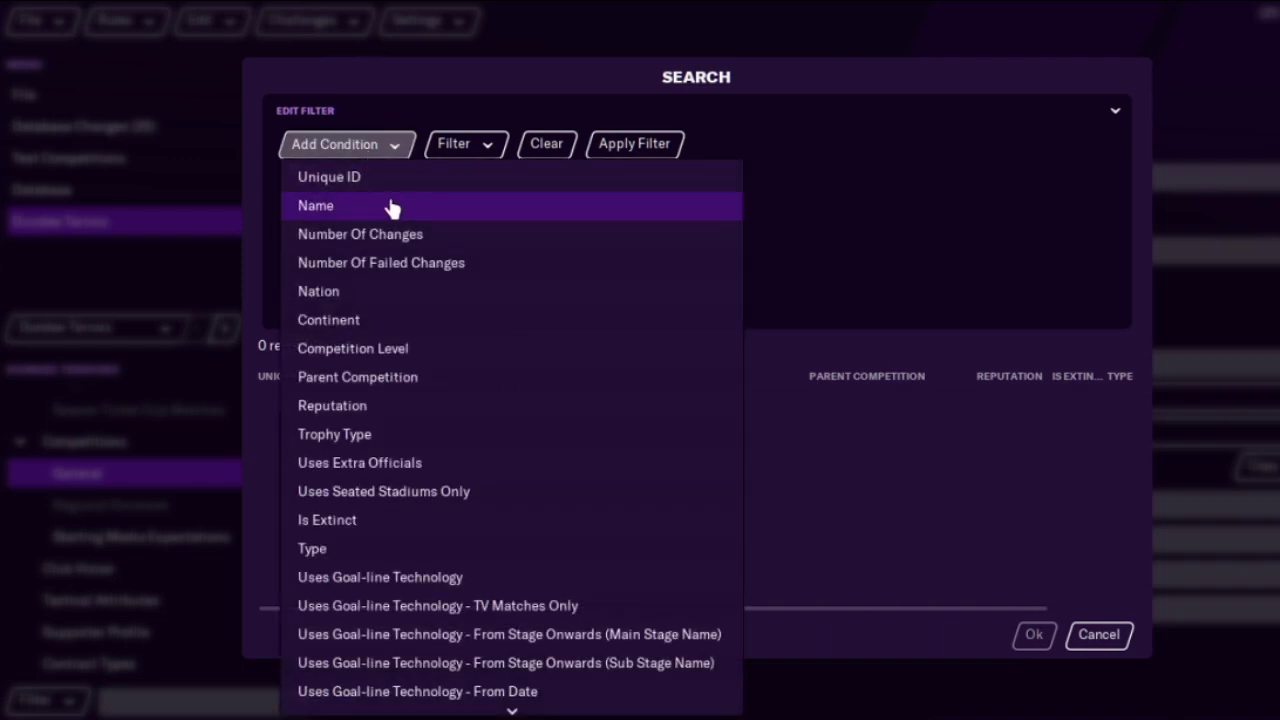
click(391, 206)
click(837, 180)
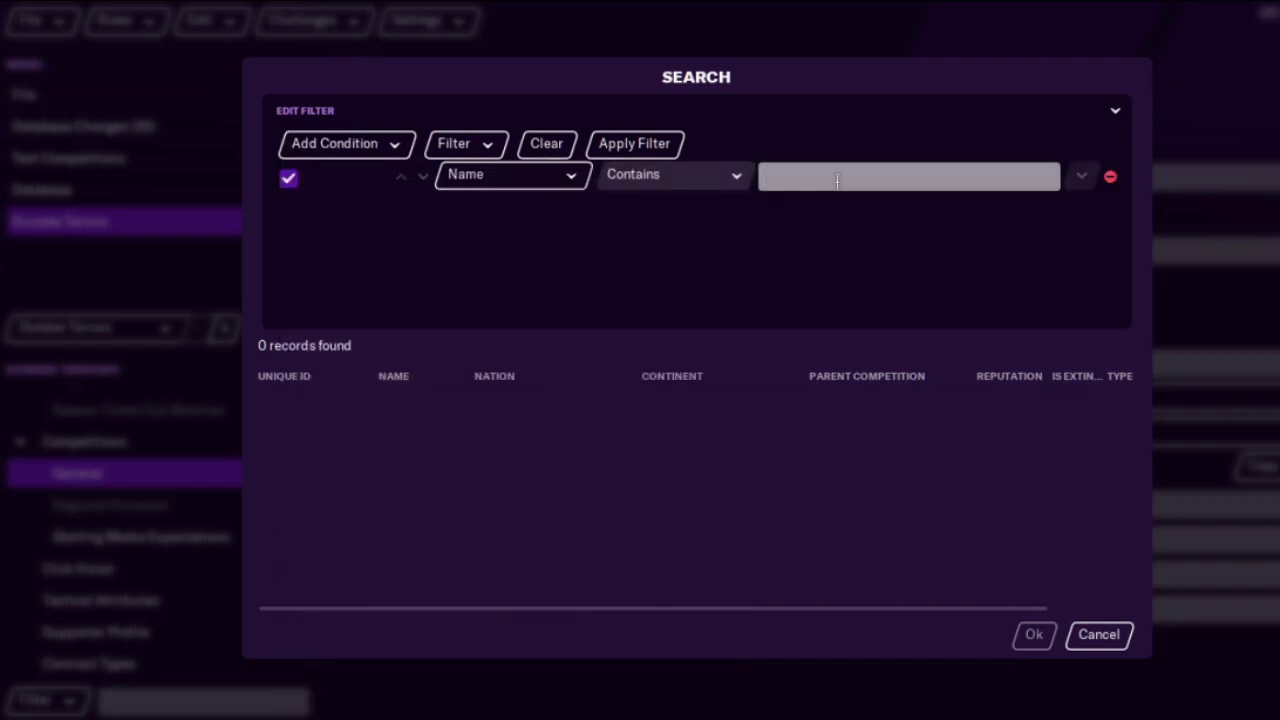
text(premier)
key(Return)
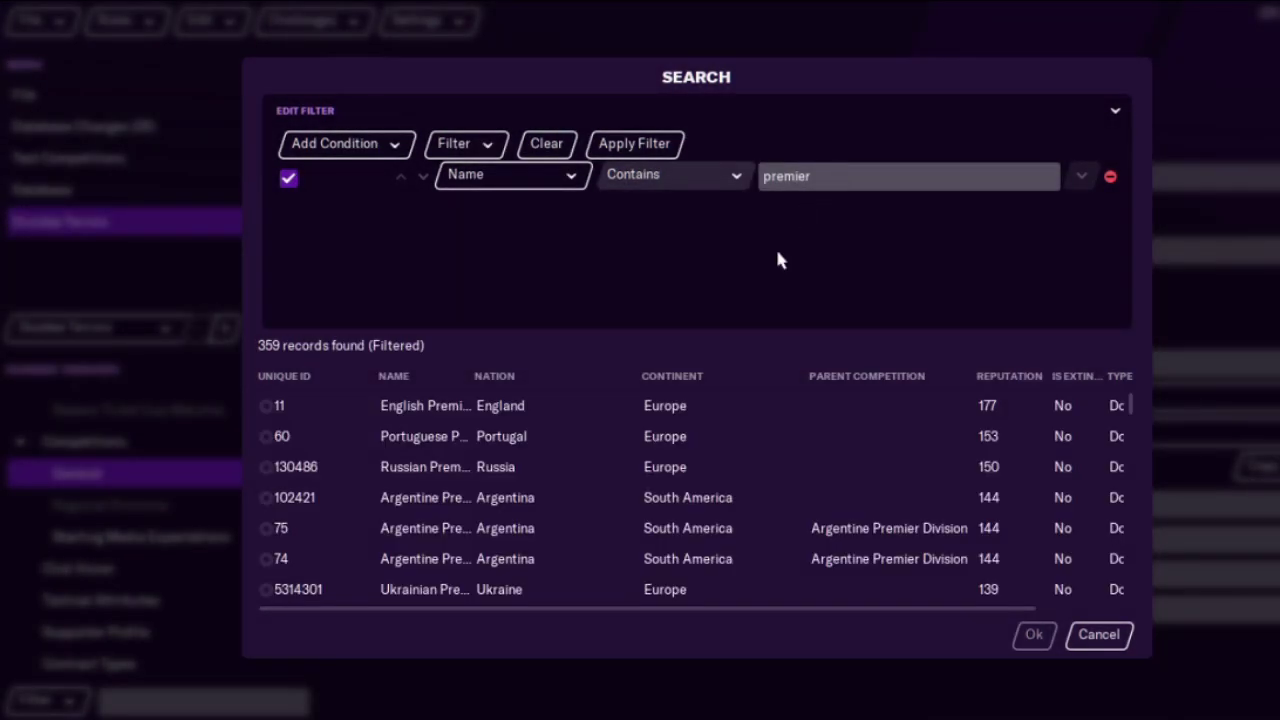
click(385, 413)
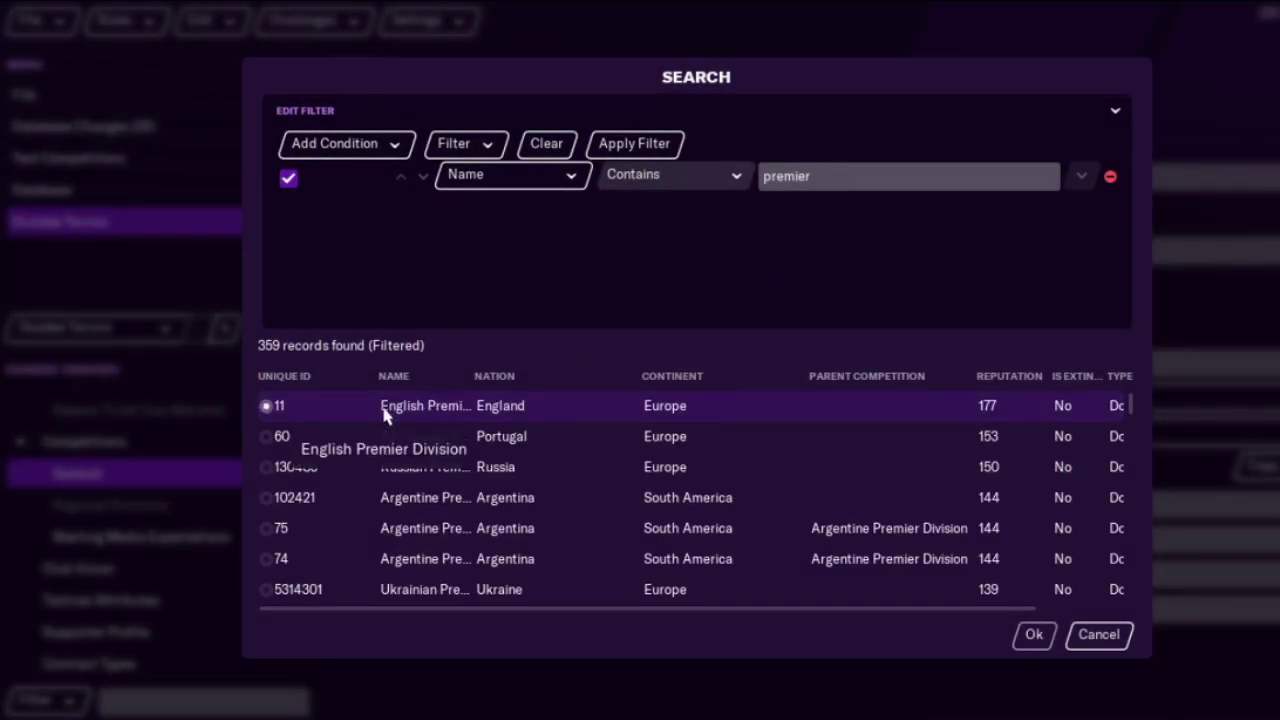
click(1031, 636)
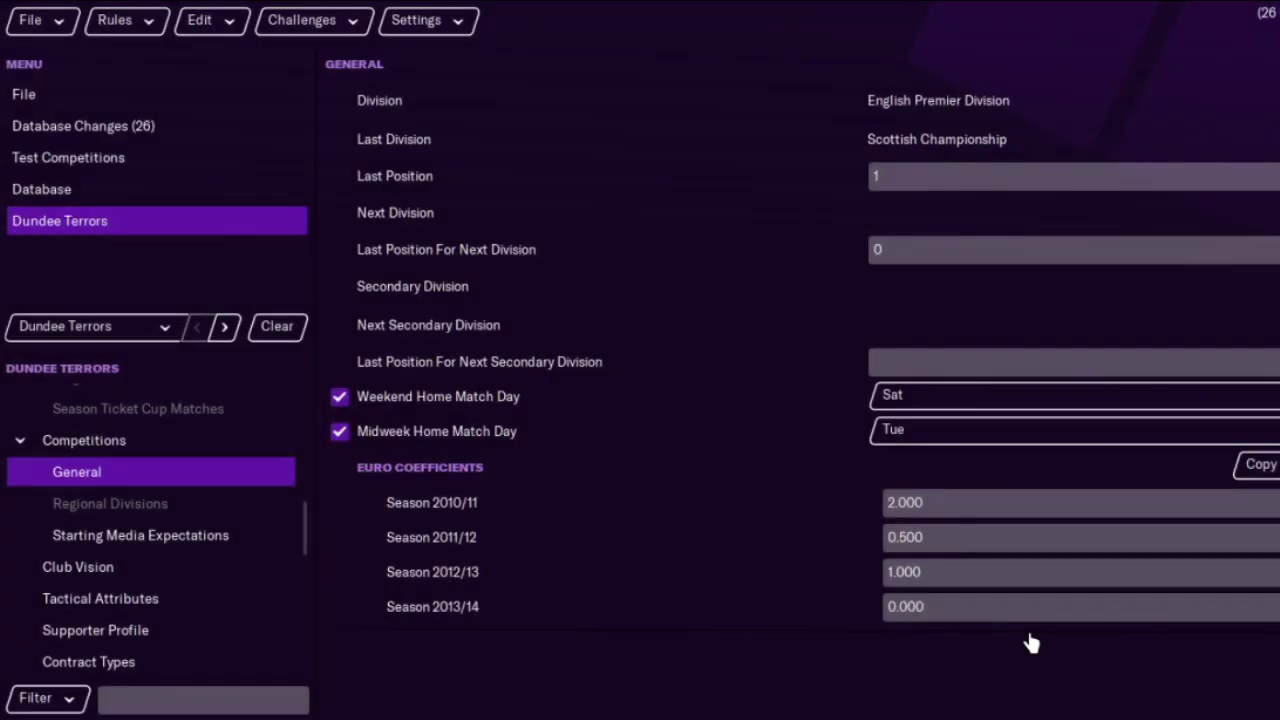
Find English Premier Division with a 'premier' name filter and list its 21 teams.
click(98, 196)
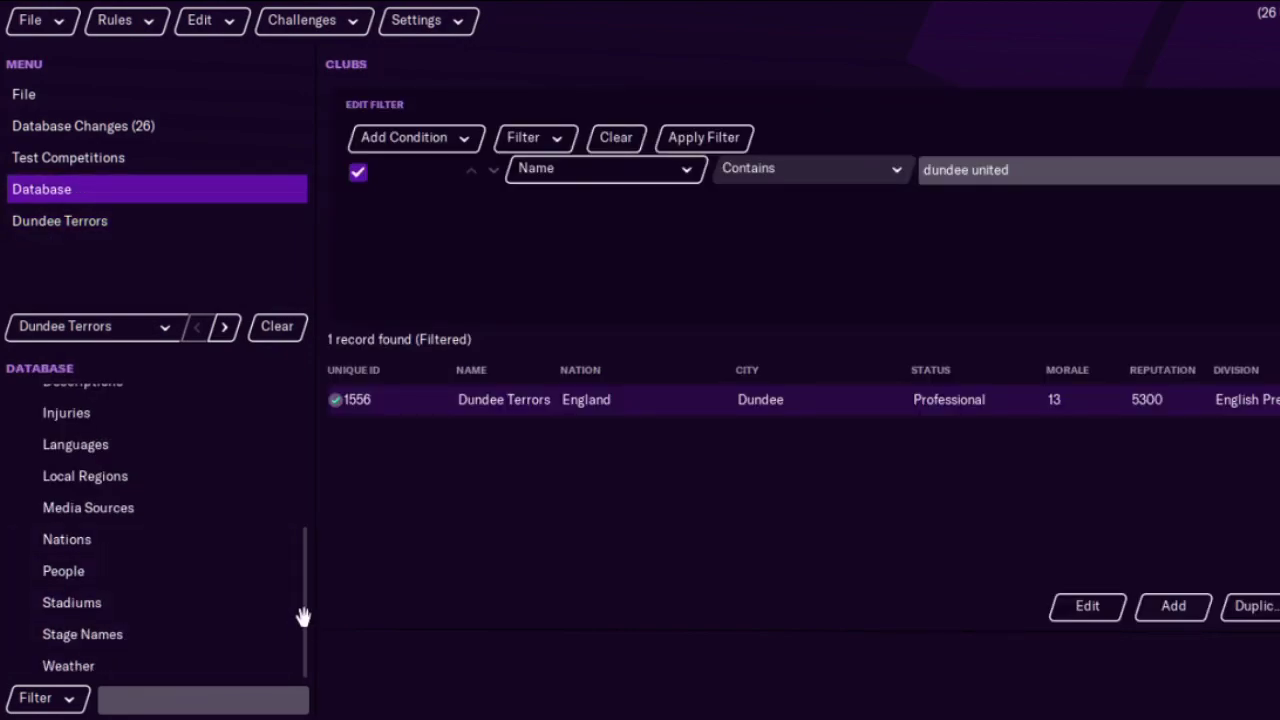
drag(299, 585, 214, 486)
click(160, 450)
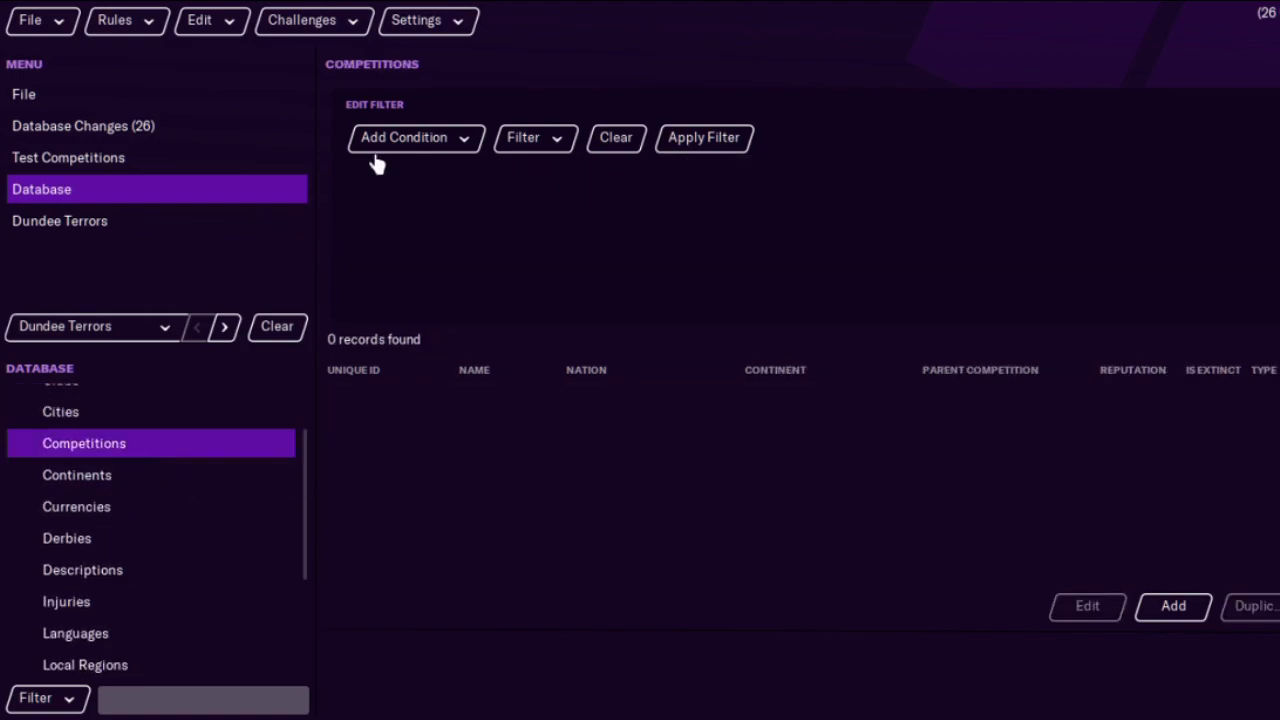
click(420, 140)
click(471, 201)
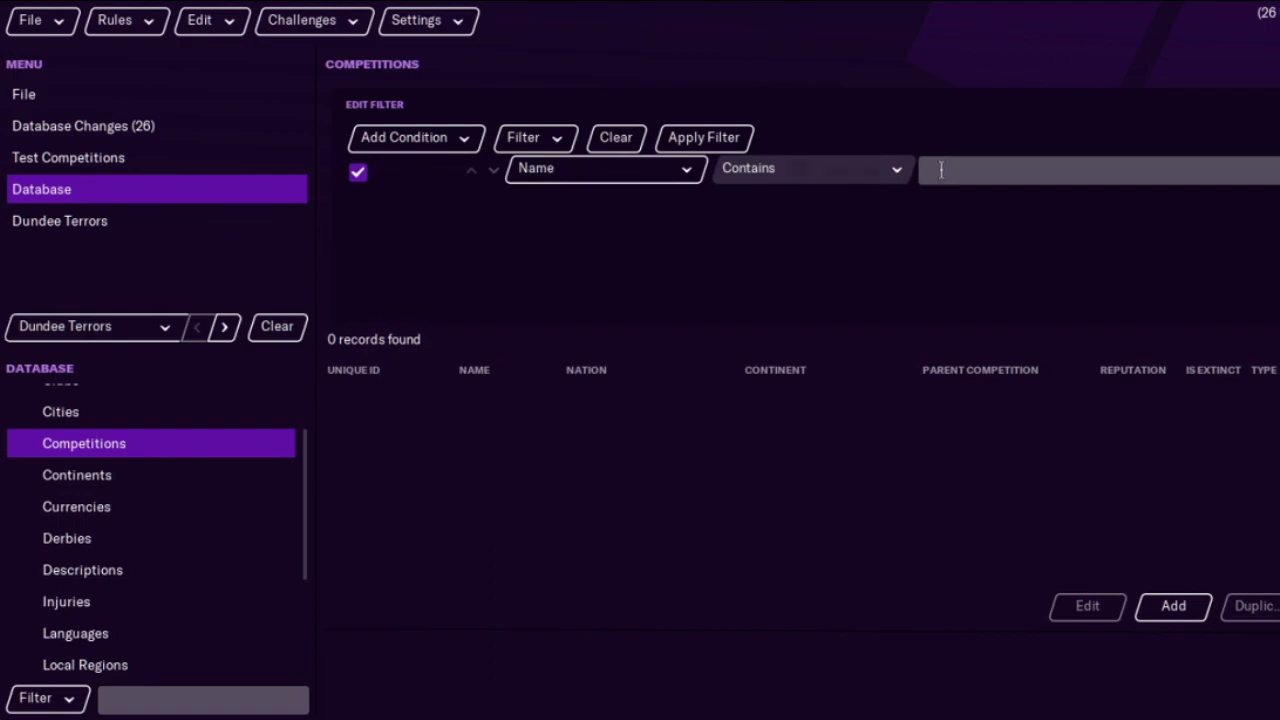
text(premier)
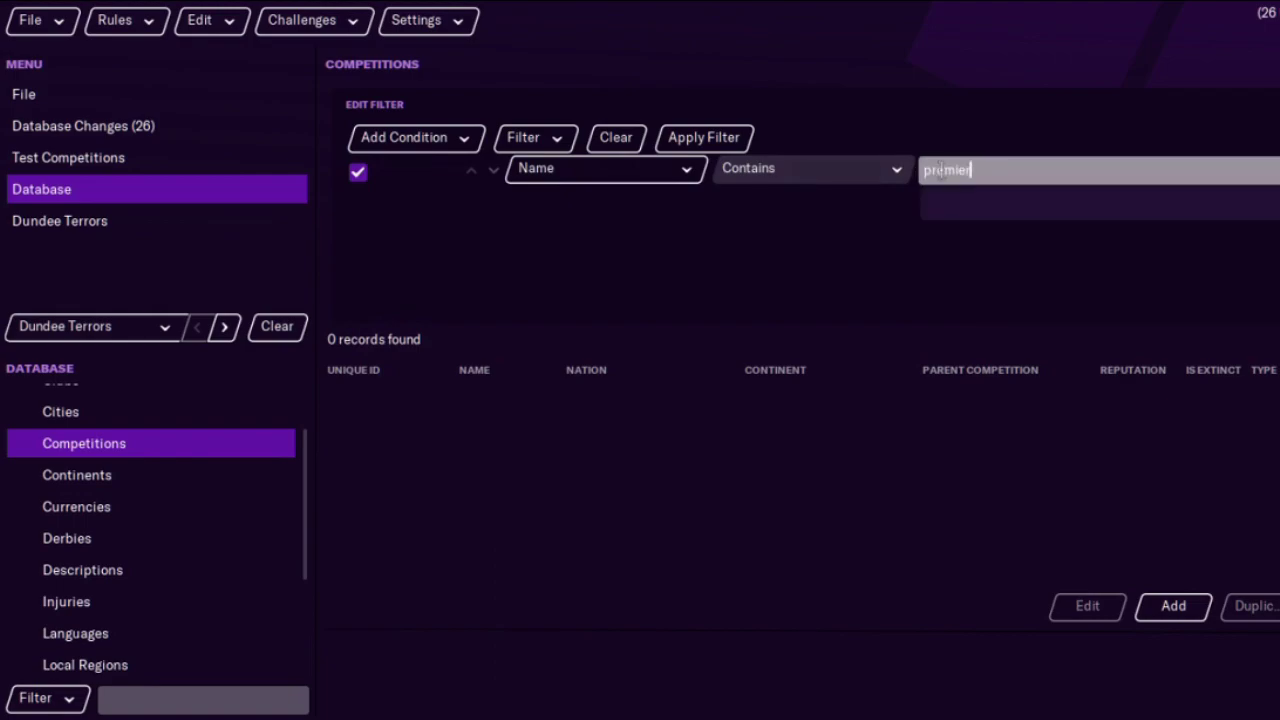
key(Return)
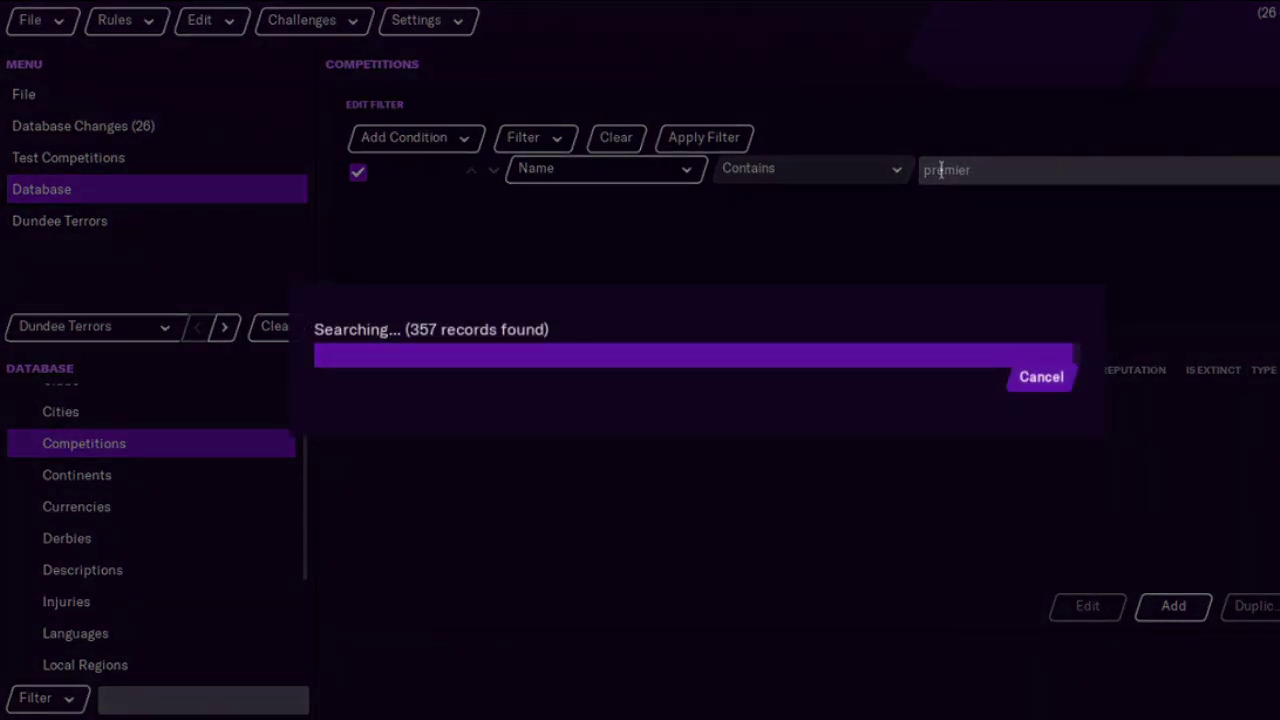
double_click(432, 398)
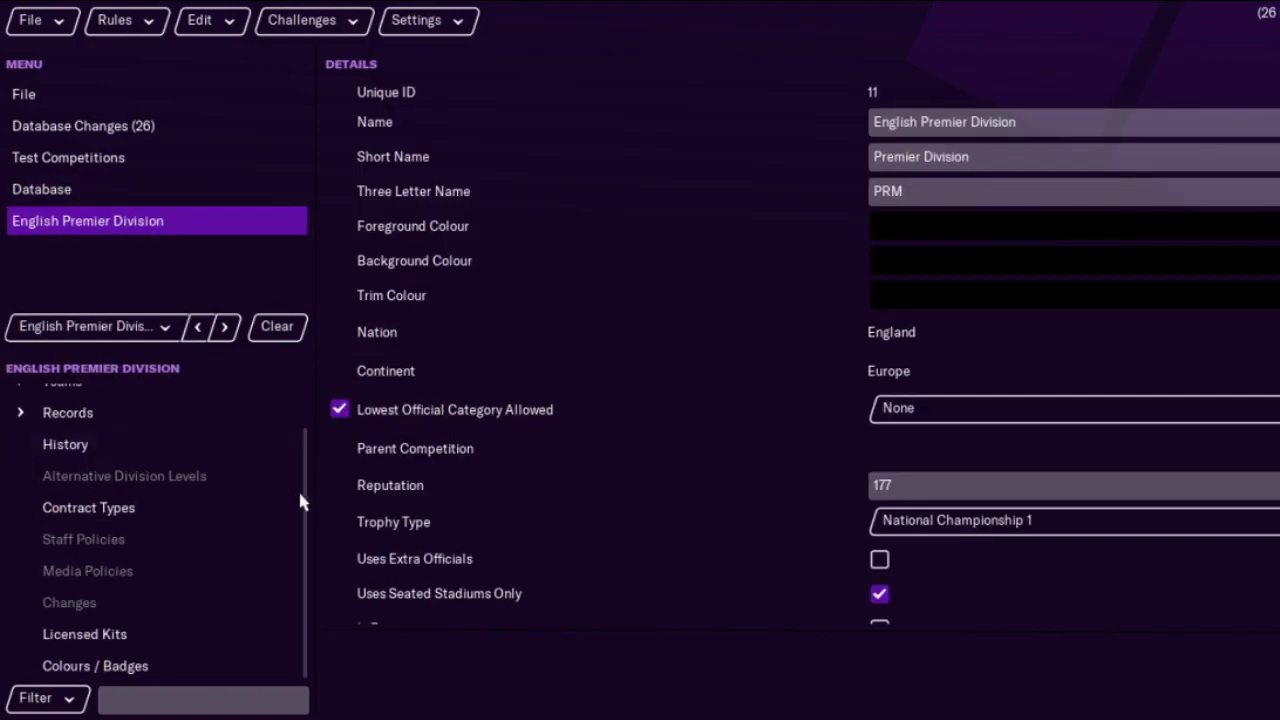
drag(303, 505, 300, 418)
click(180, 432)
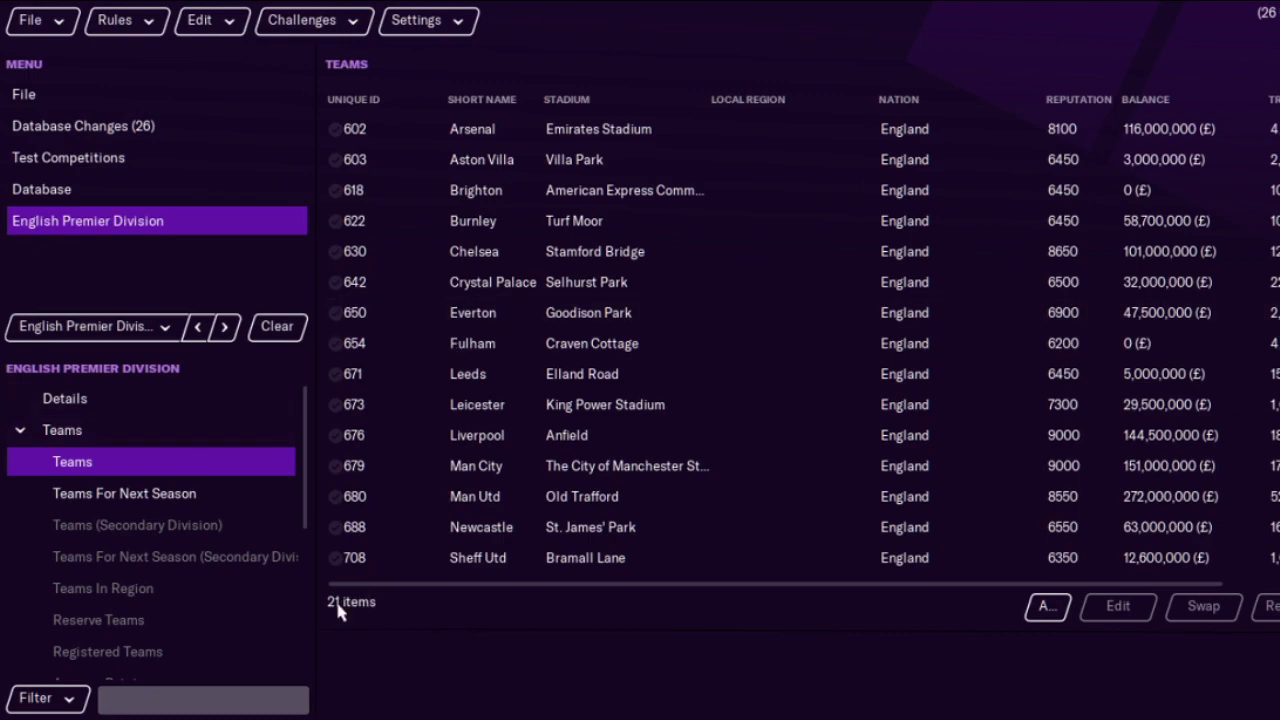
scroll(445, 402, down, 5)
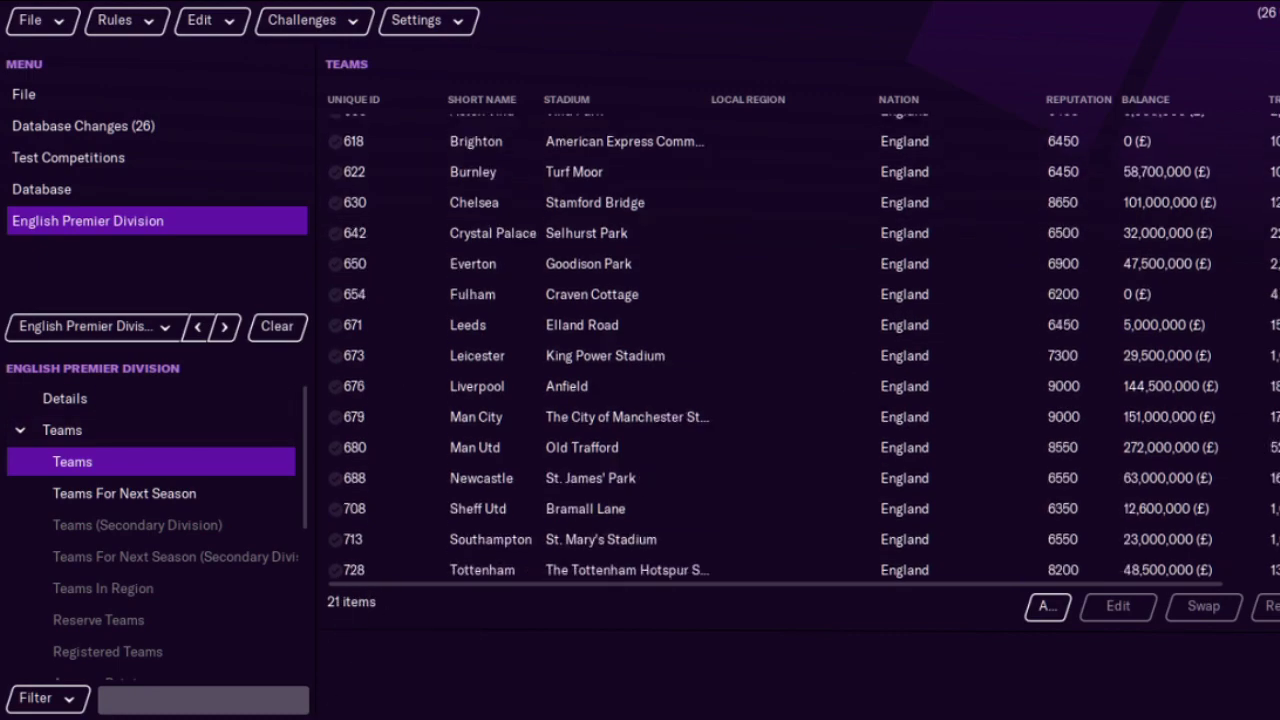
Open Newcastle United's competition settings and start a search for a new division.
double_click(414, 383)
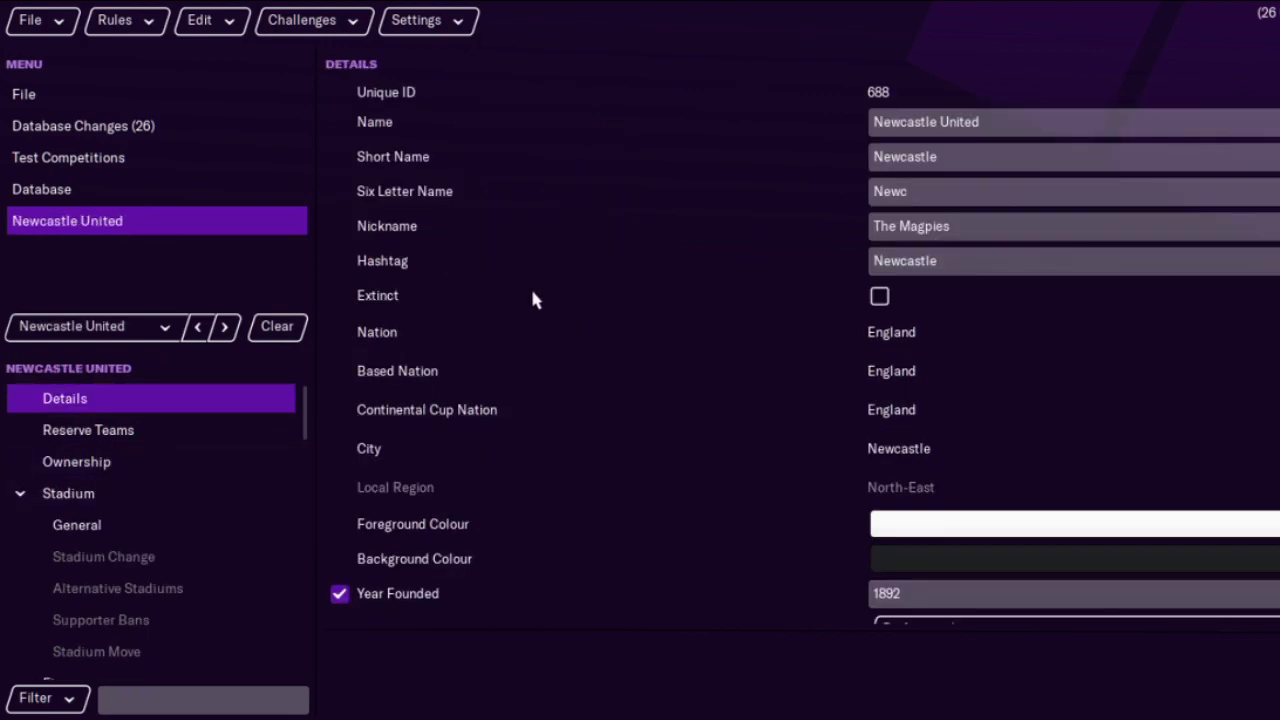
drag(300, 428, 302, 530)
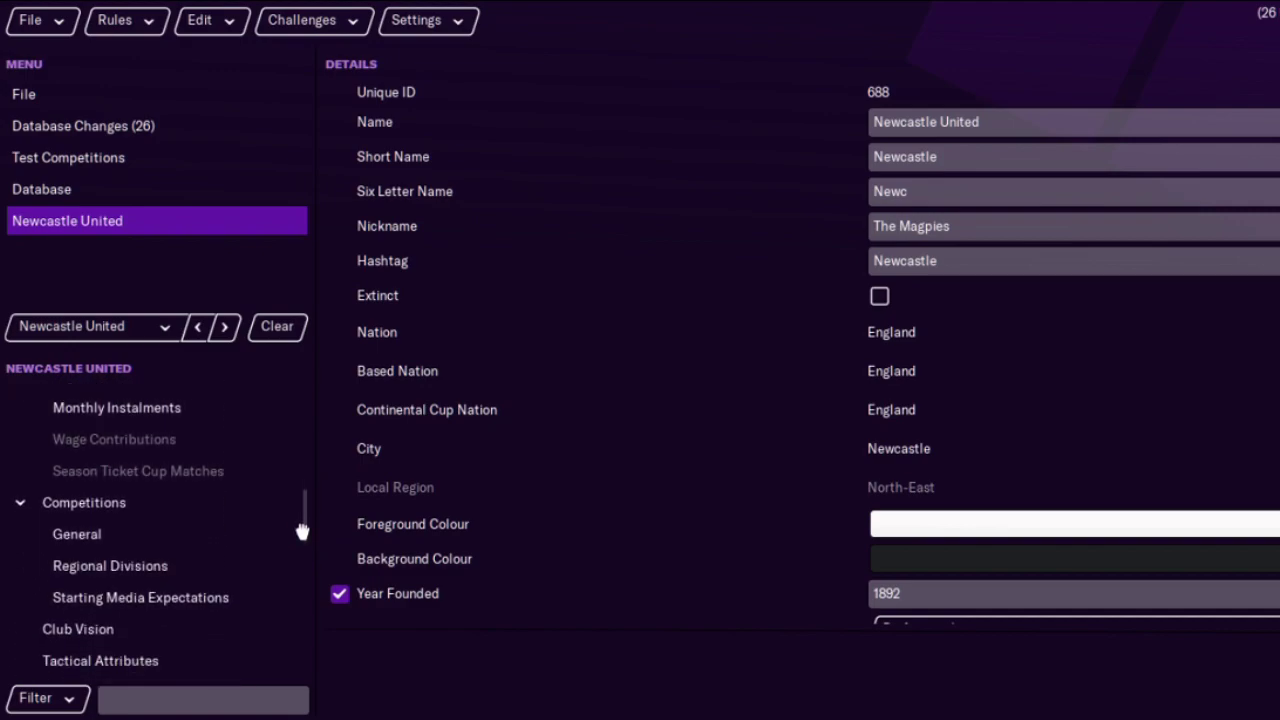
click(213, 542)
click(1274, 139)
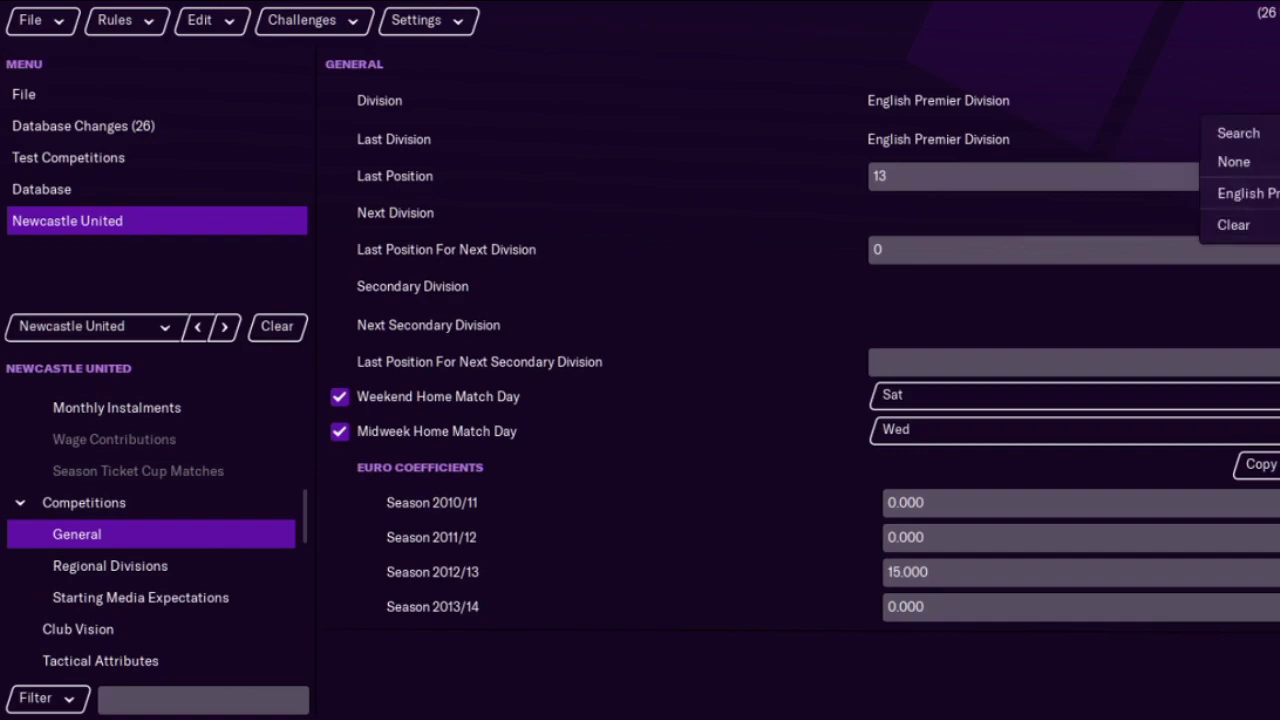
click(1272, 135)
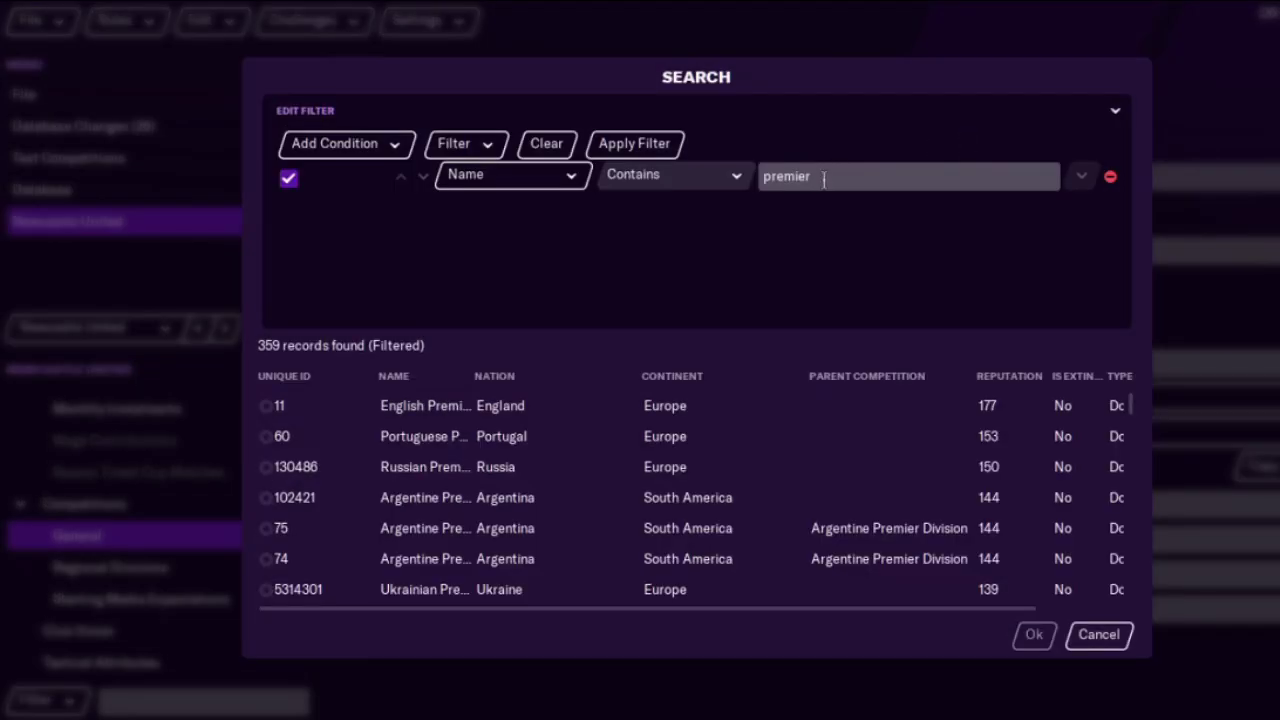
Filter competitions by 'scotti' and make Scottish Premiership Newcastle's division.
click(824, 179)
text(ladbro)
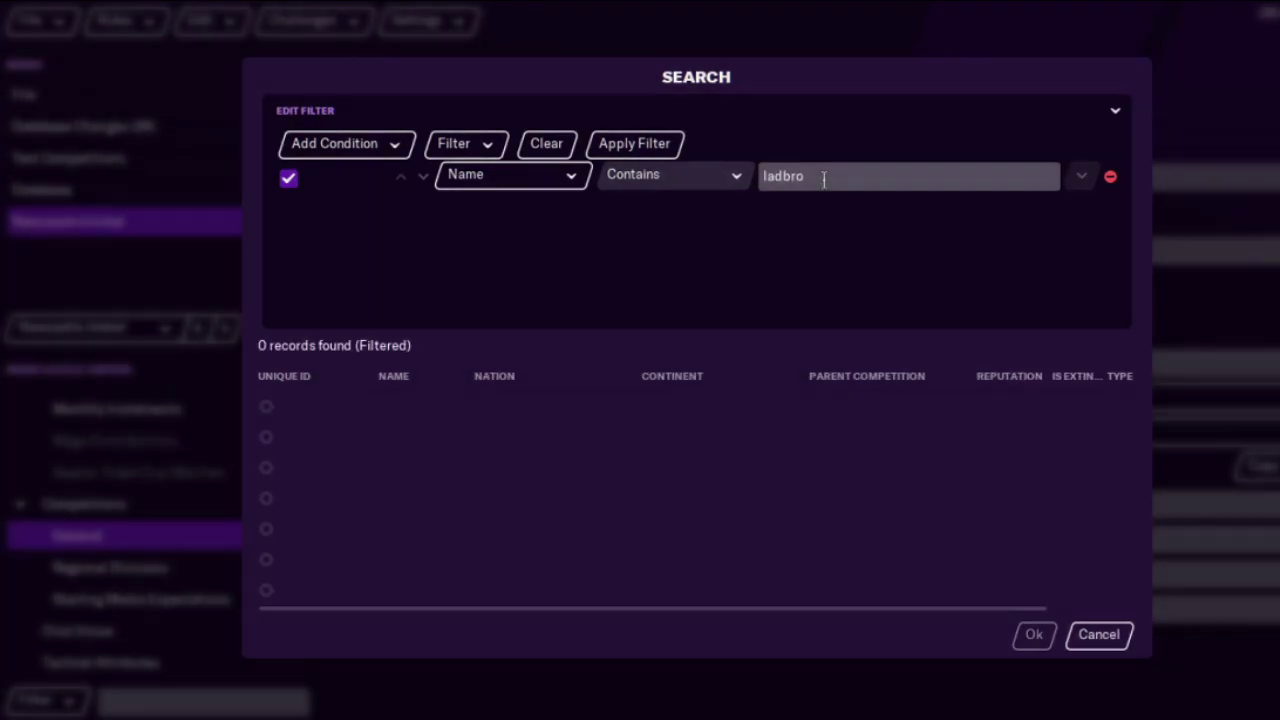
click(816, 167)
key(BackSpace)
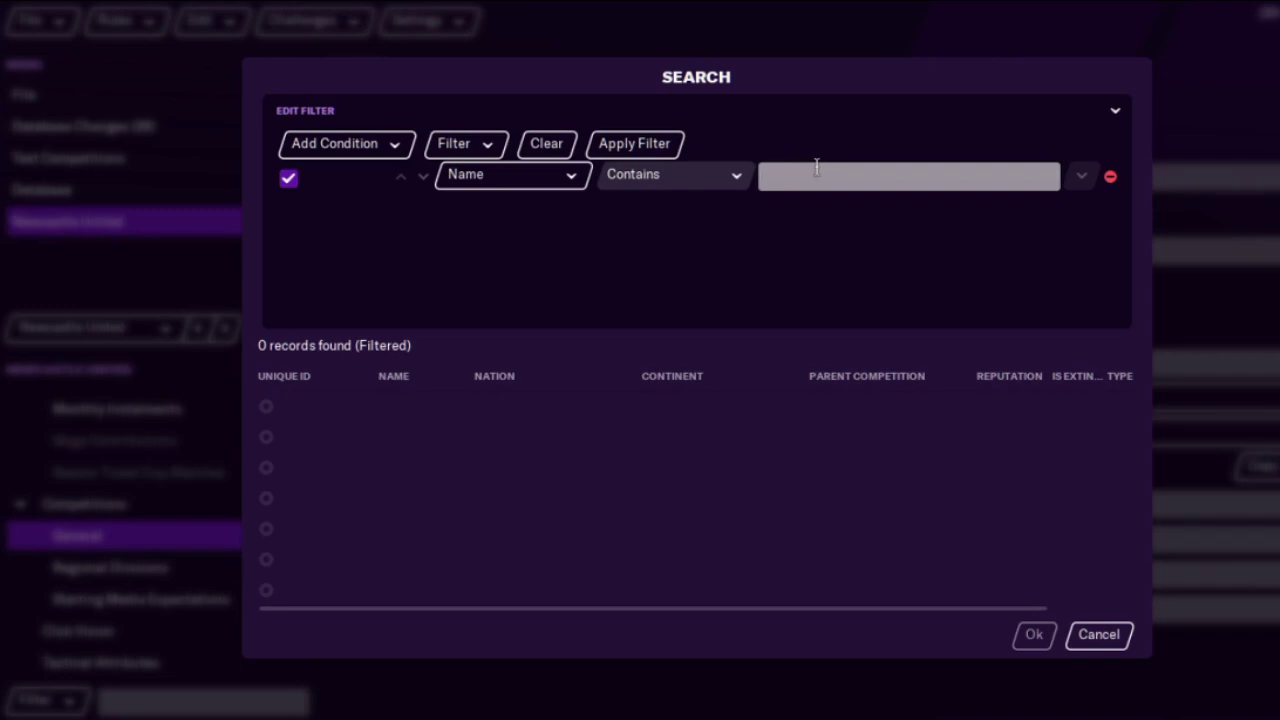
text(scotti)
key(Return)
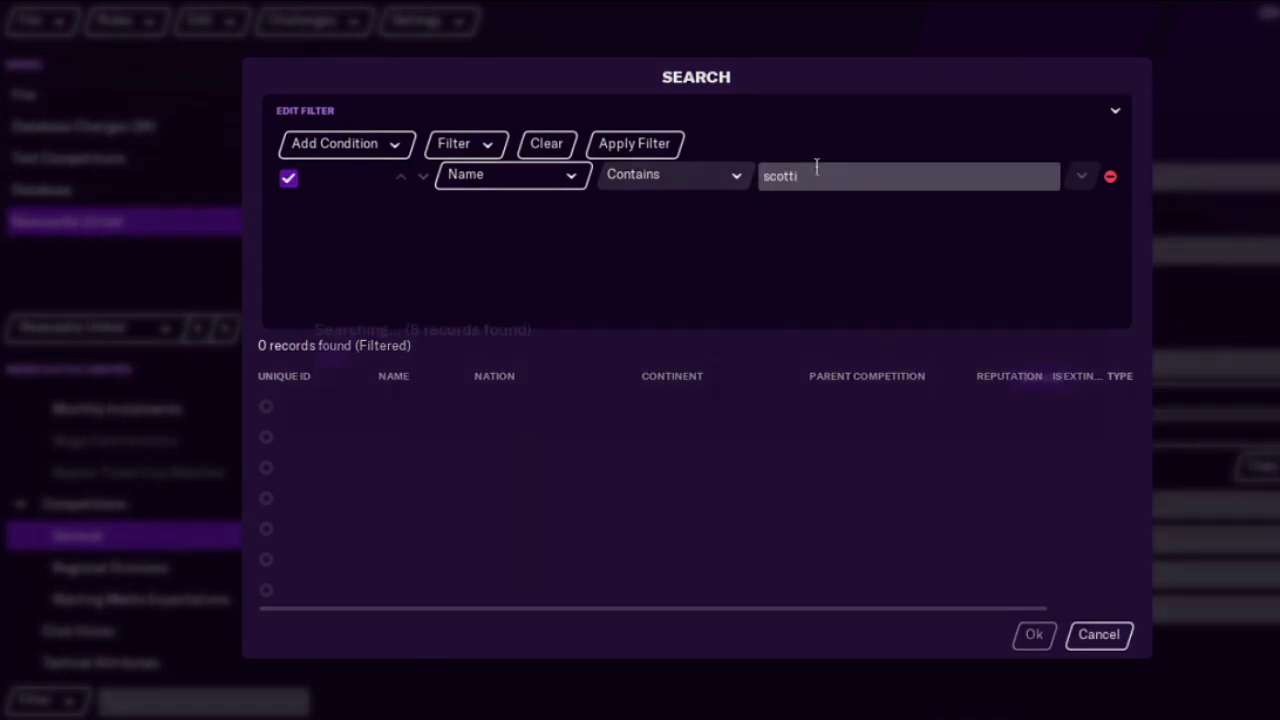
click(337, 405)
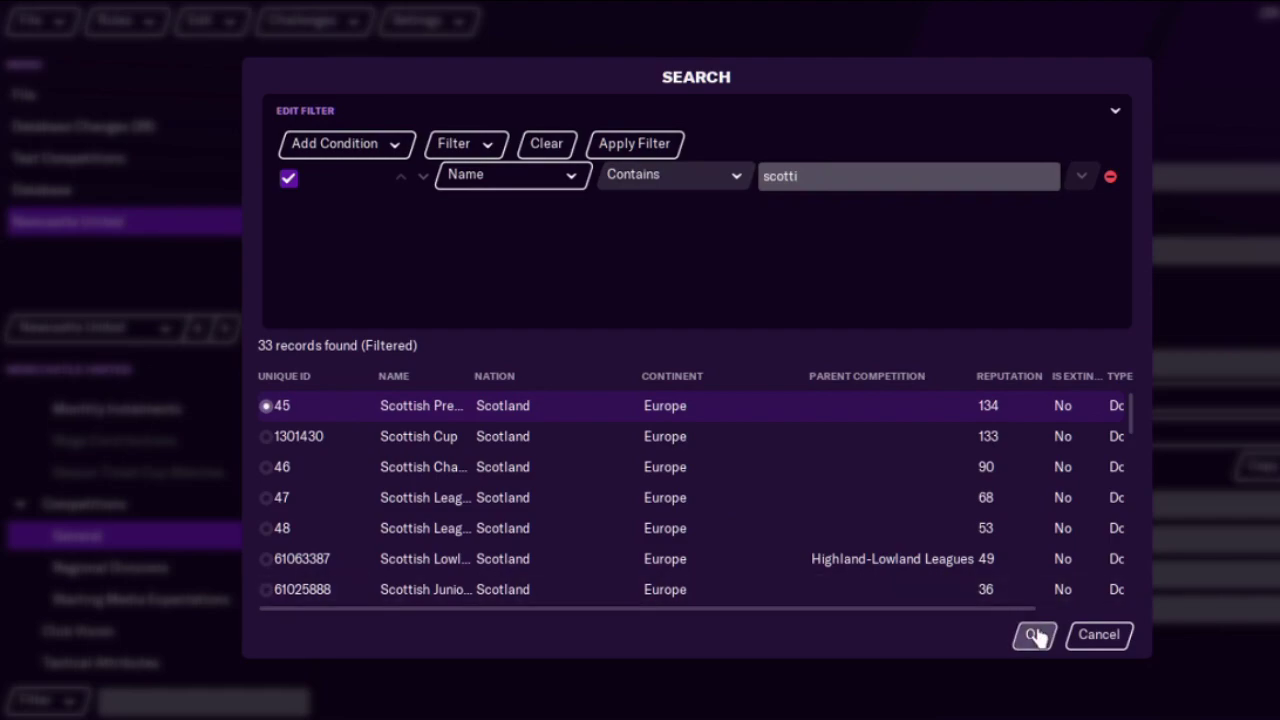
click(1035, 636)
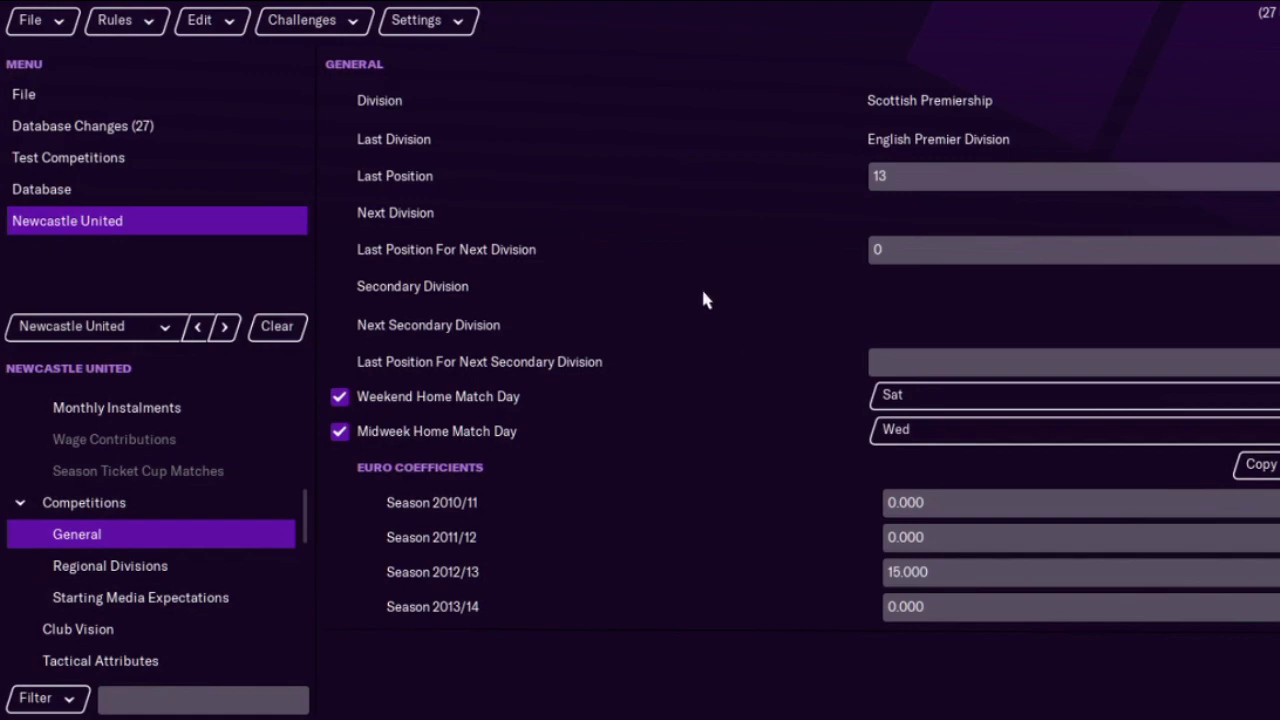
click(135, 200)
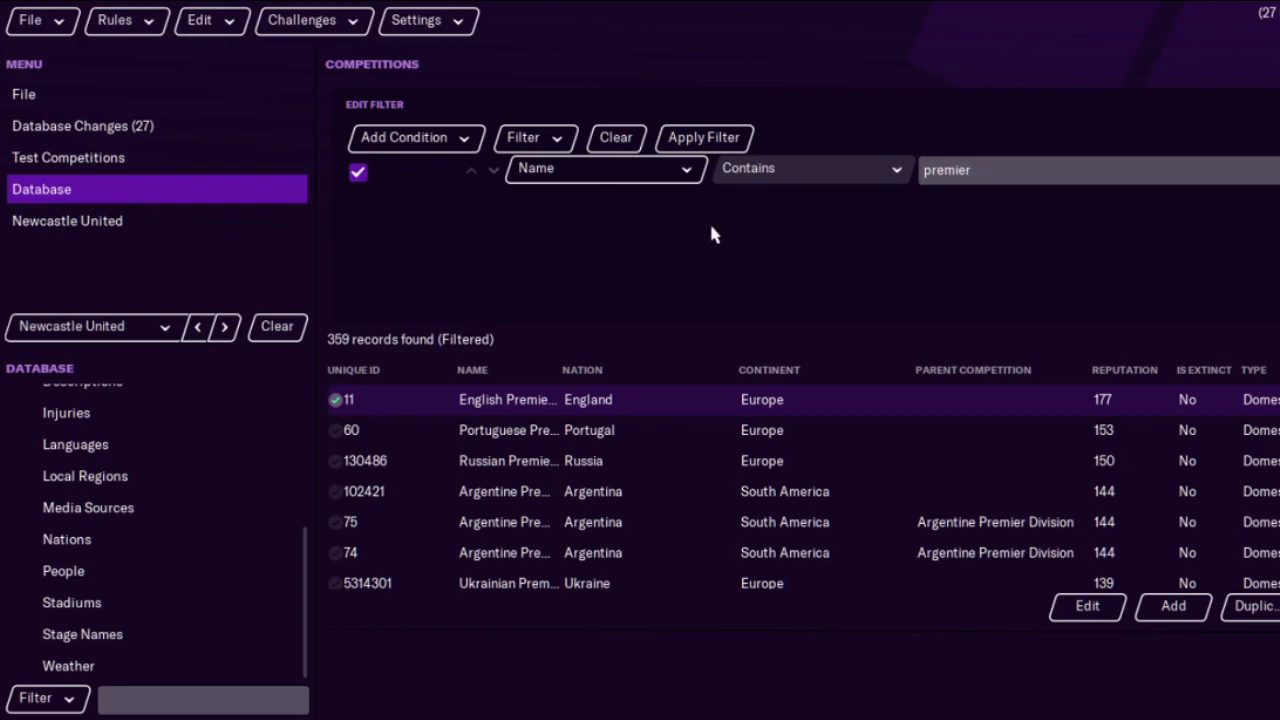
Review Dundee Terrors' Other Income and General finances, including 22.00 (£) tickets and 8406 season ticket holders.
click(80, 333)
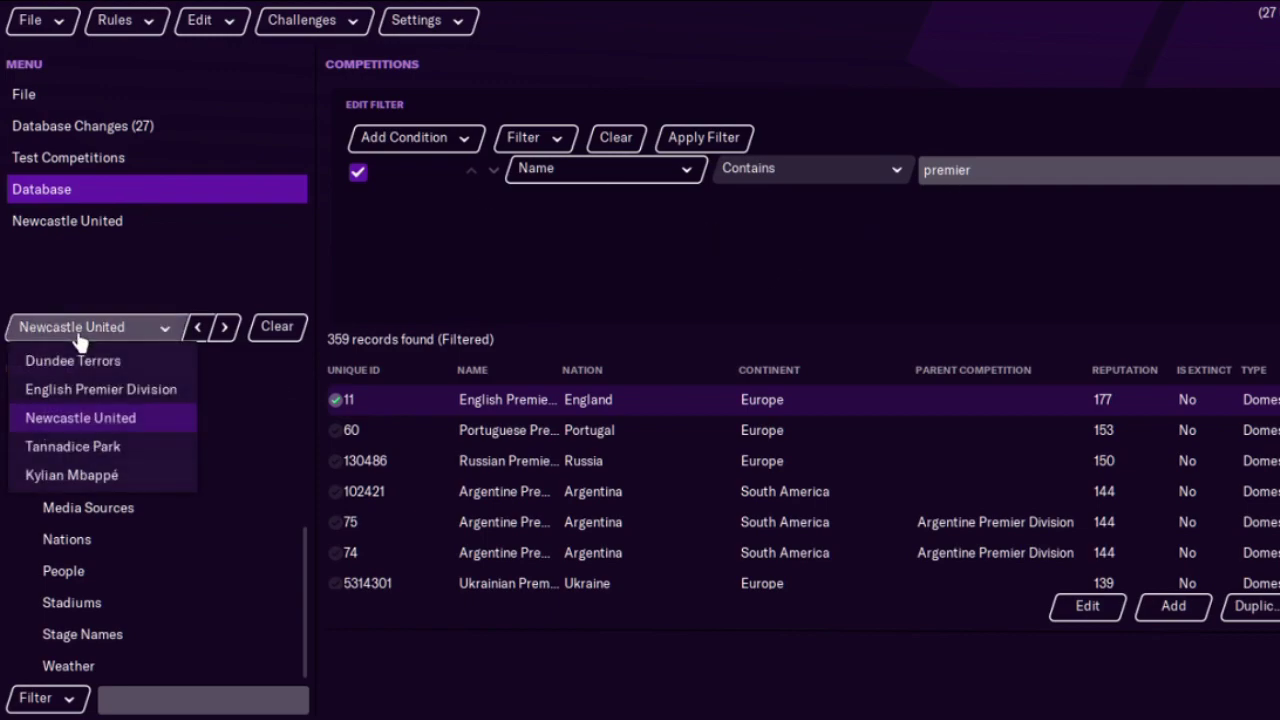
click(100, 370)
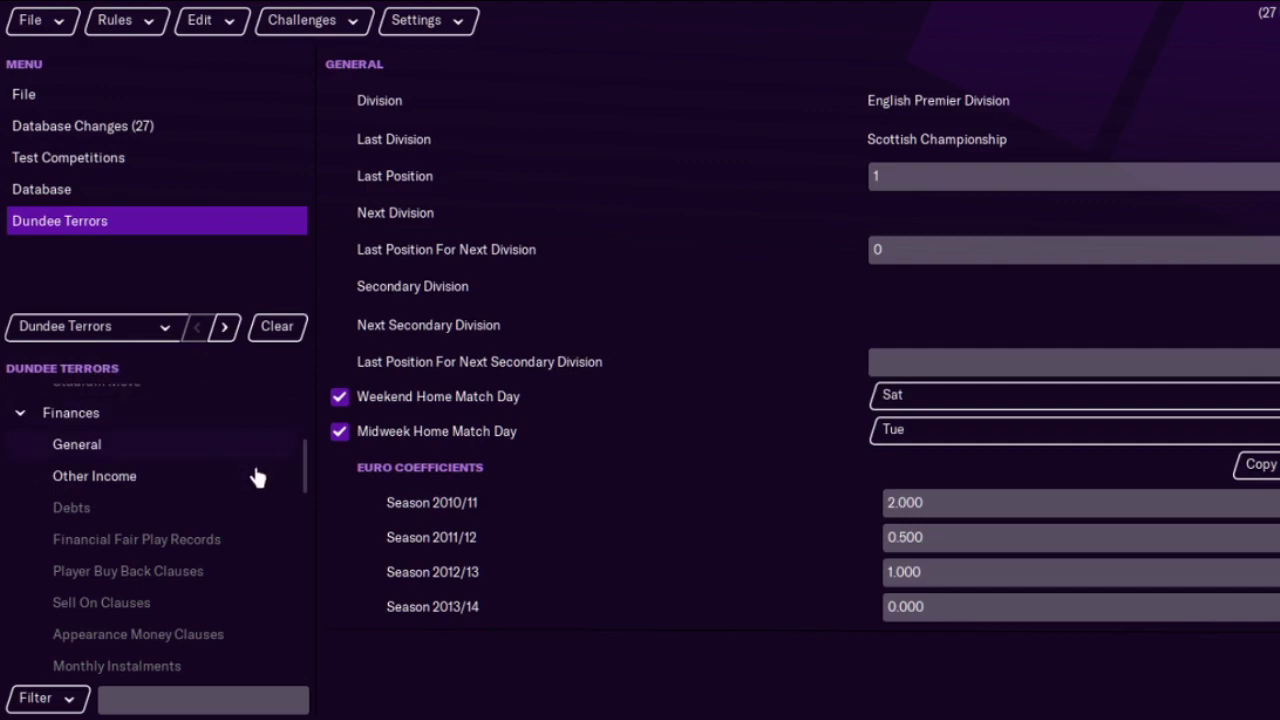
click(219, 480)
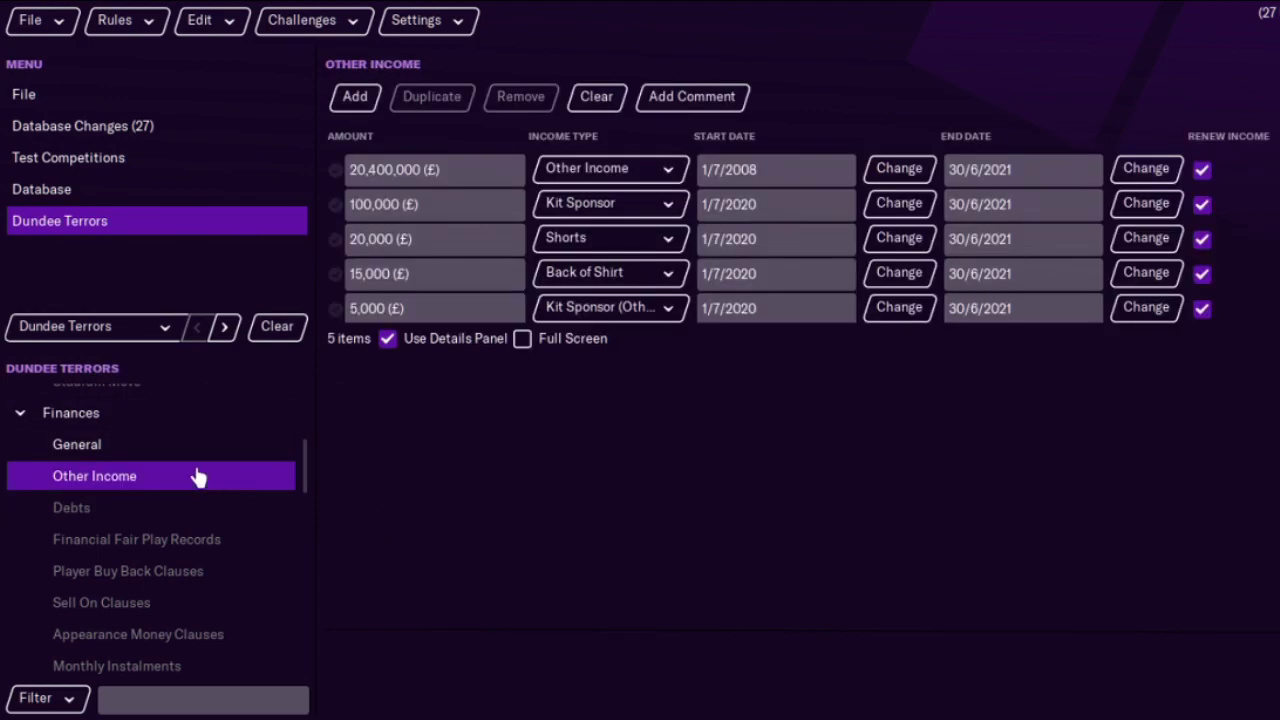
click(155, 452)
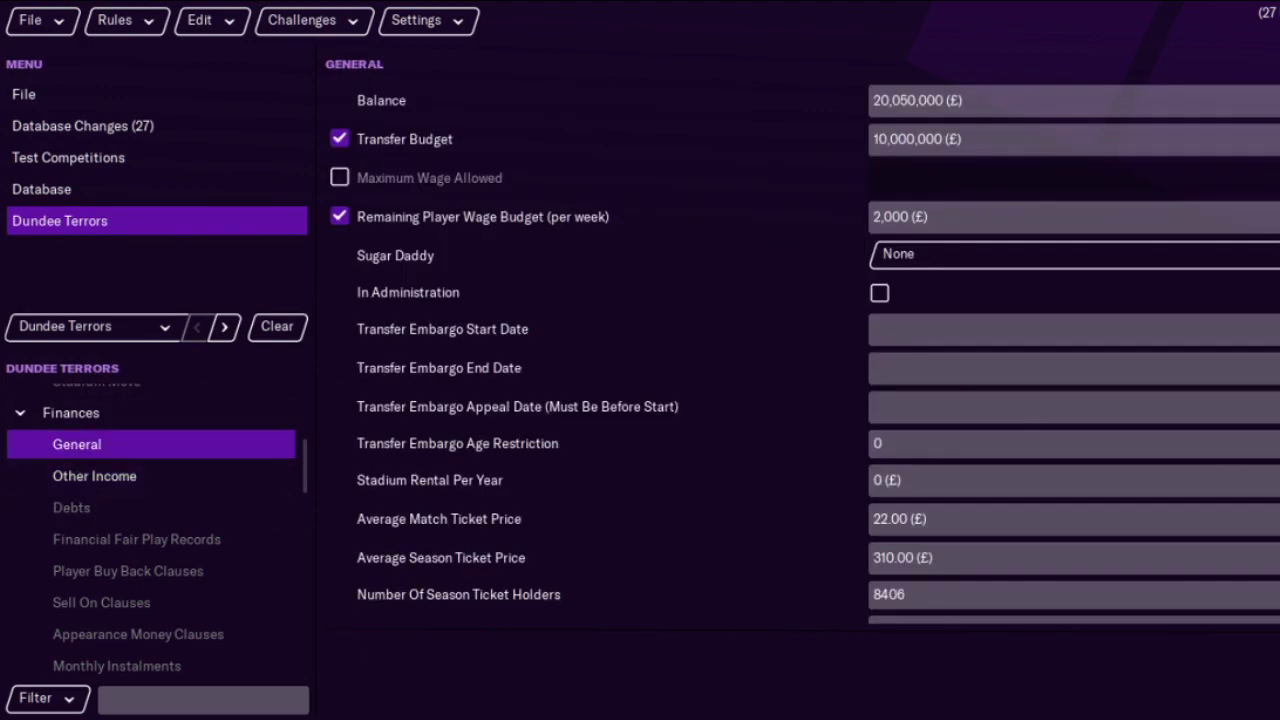
scroll(1000, 329, down, 3)
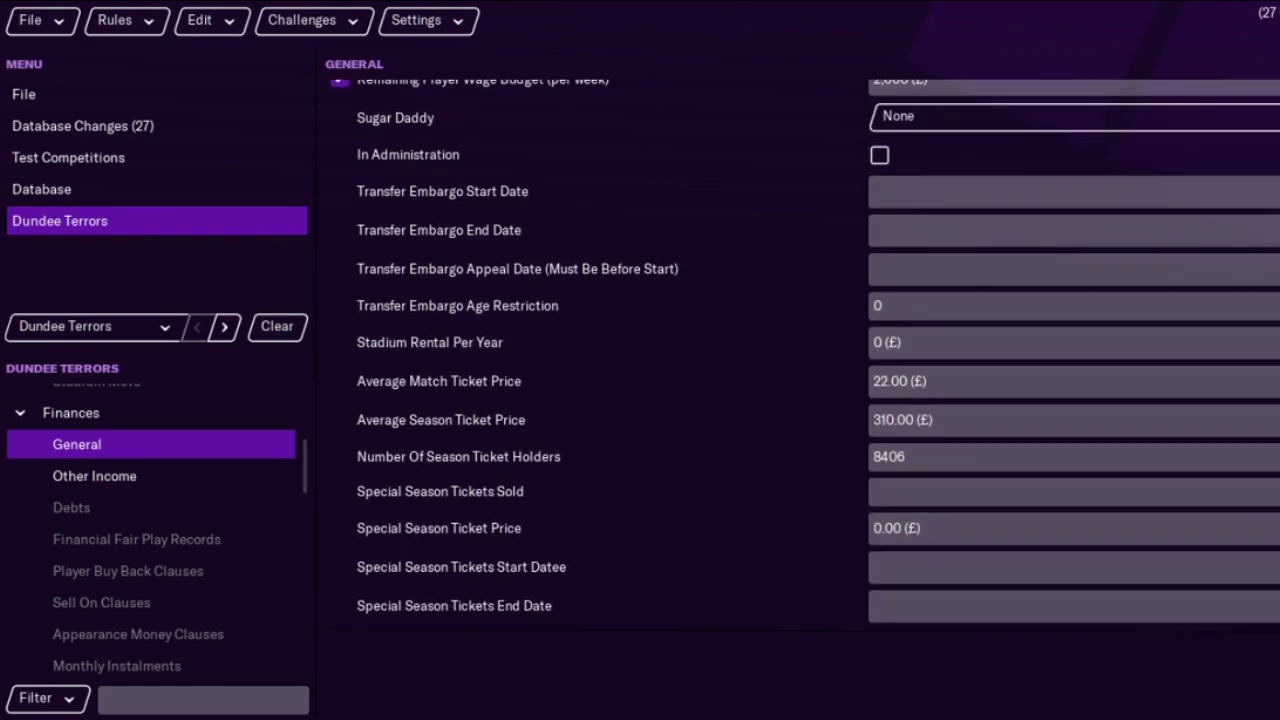
drag(302, 476, 305, 562)
click(135, 477)
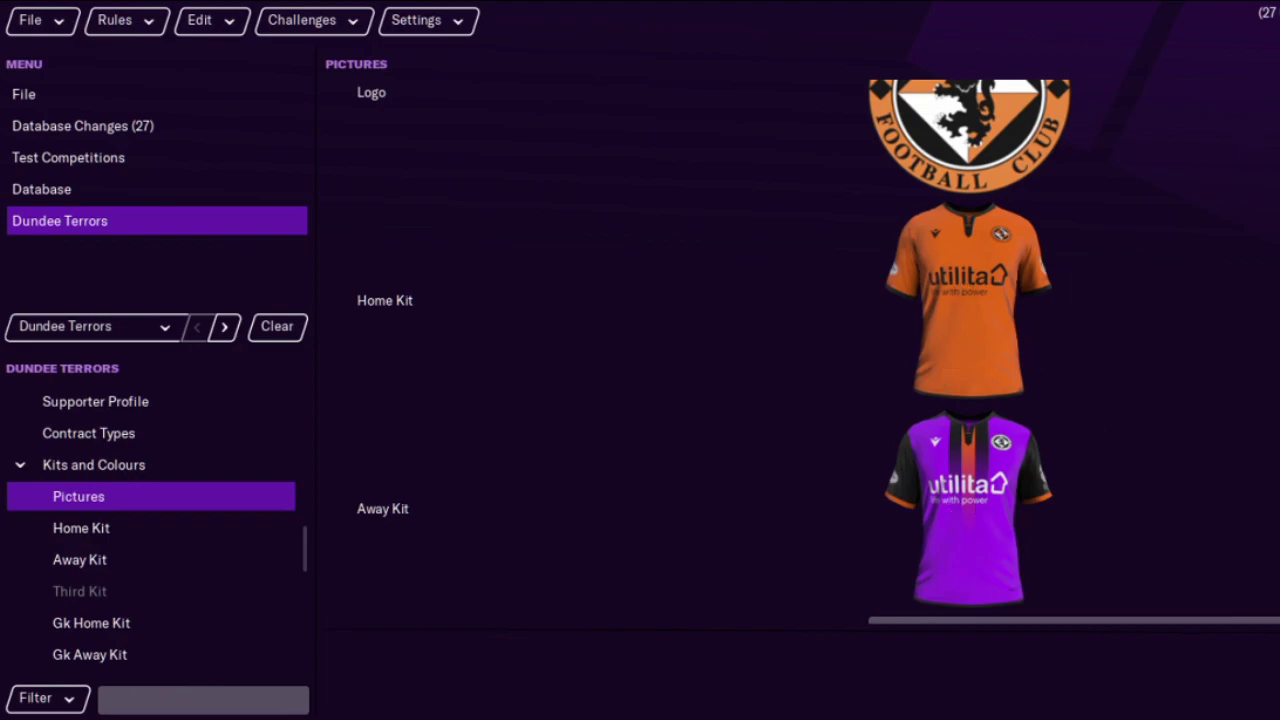
Review Dundee Terrors' kit pictures, then view its Current Affiliations, which list no clubs.
scroll(968, 500, down, 2)
scroll(968, 500, up, 2)
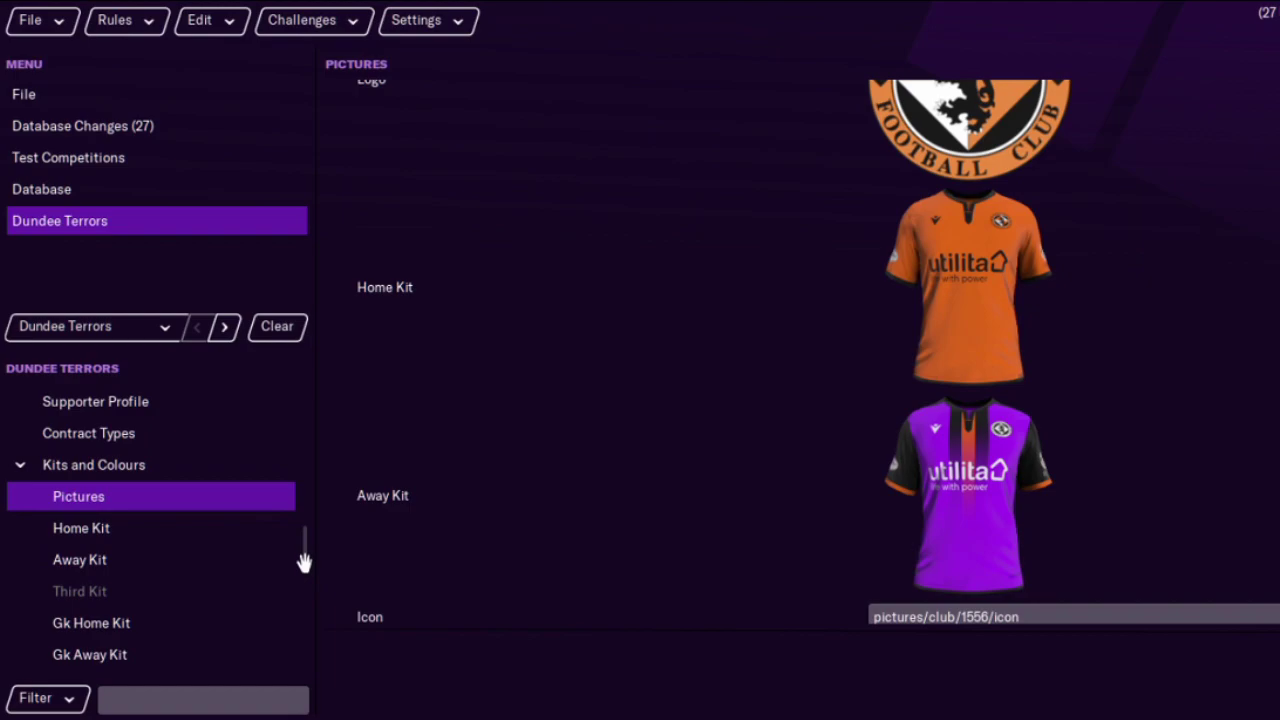
drag(305, 558, 306, 589)
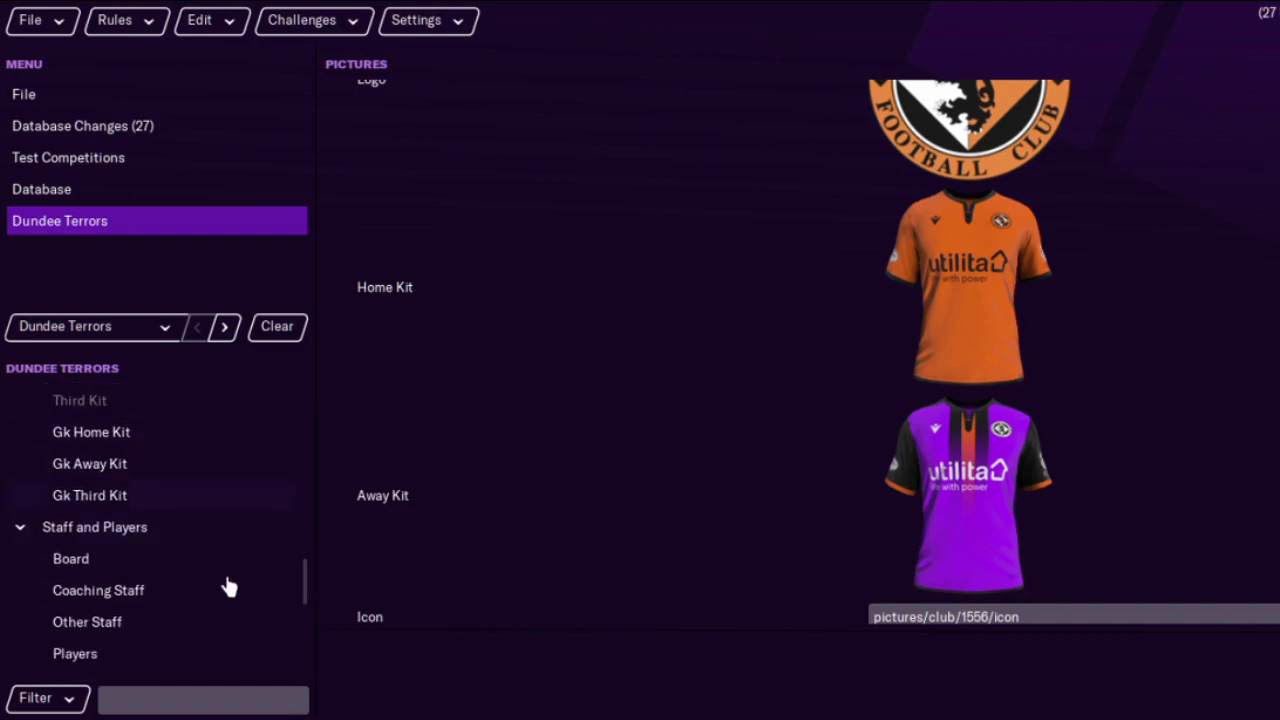
drag(306, 583, 306, 646)
click(133, 526)
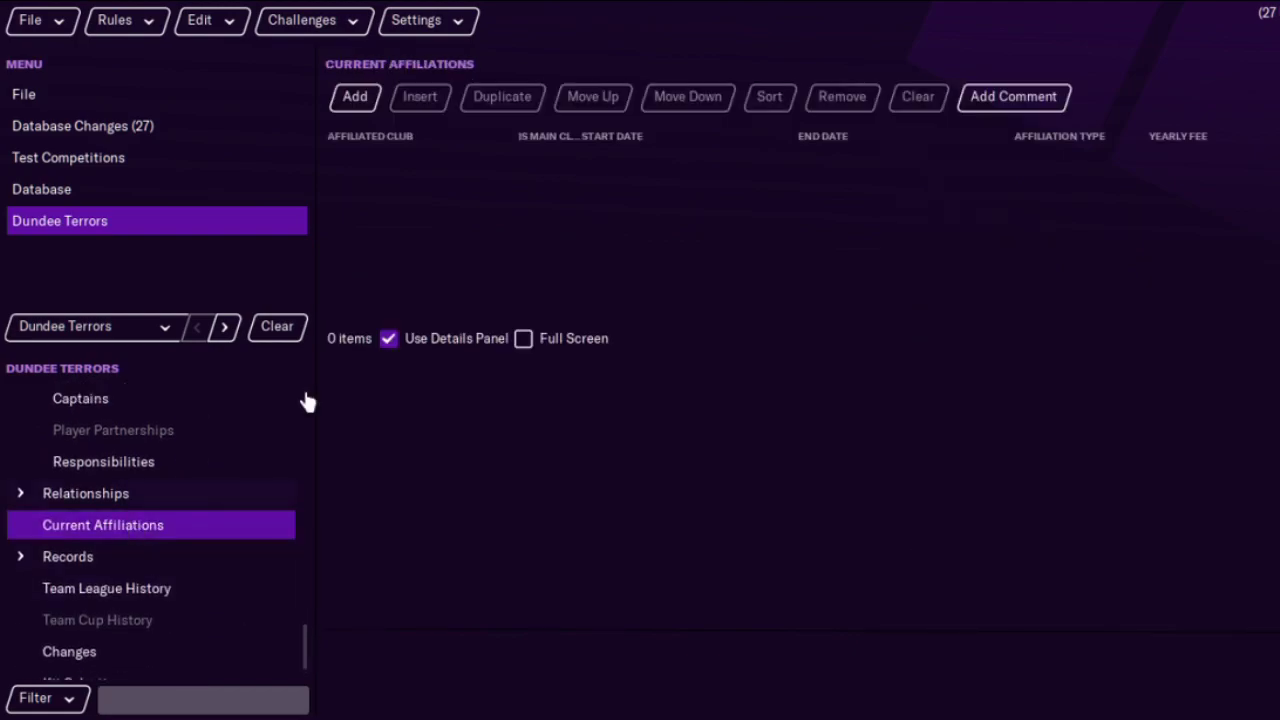